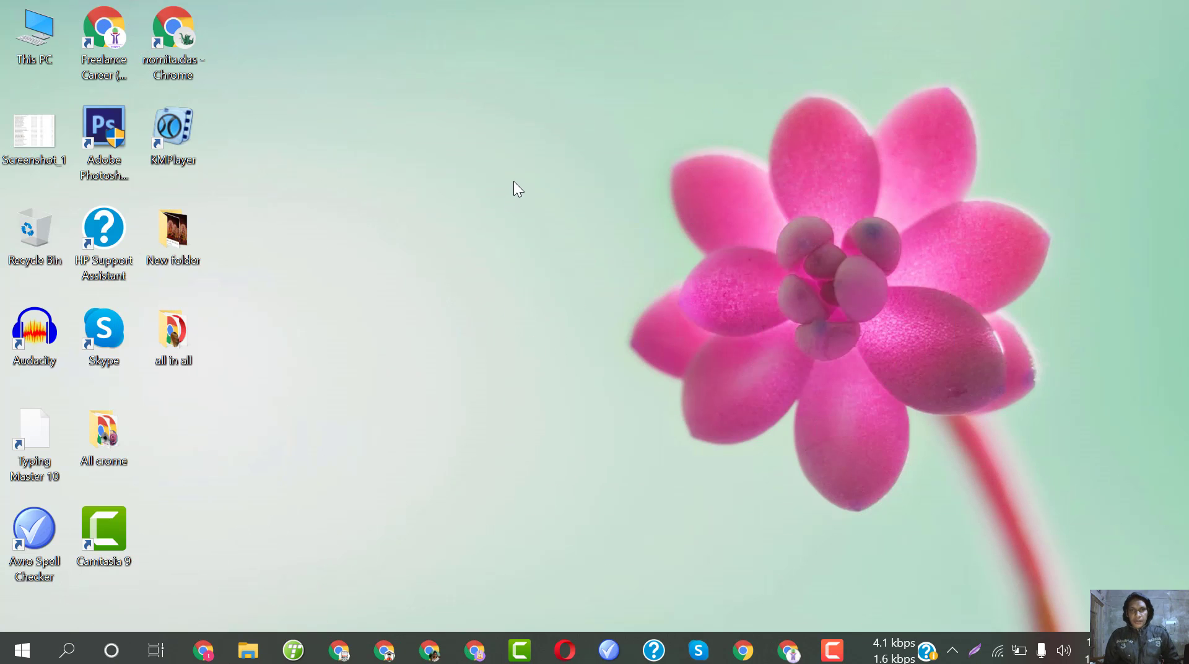
Create a new text document on the desktop and name it "Auto Refresh"
right_click(514, 182)
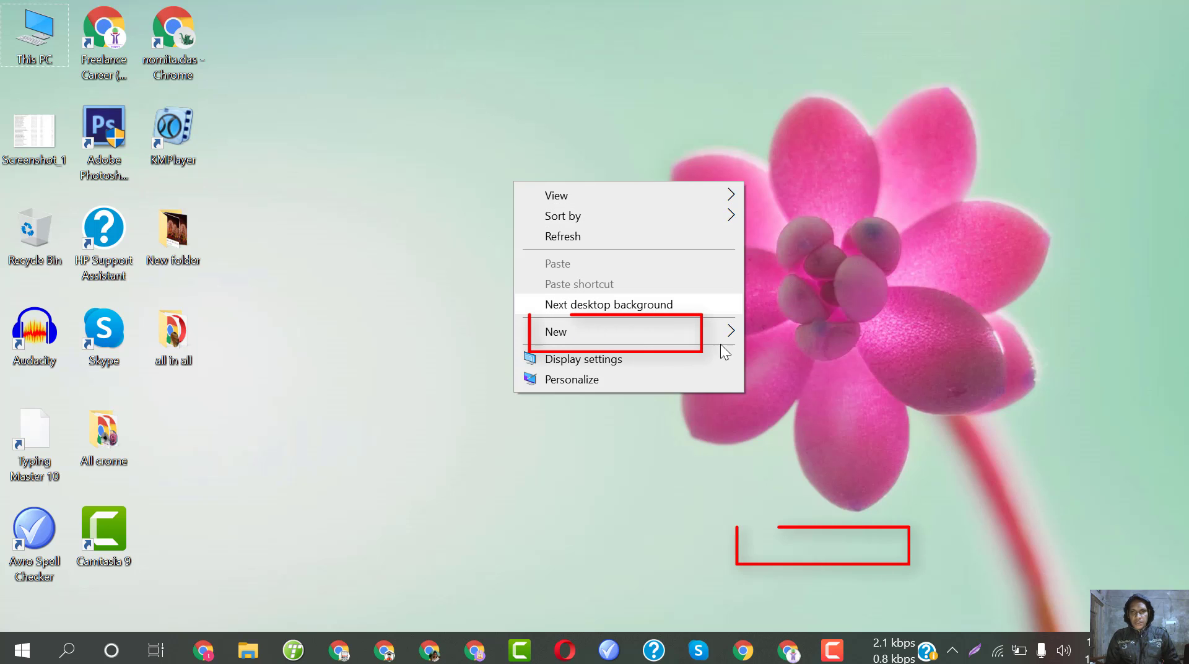
mouse_move(719, 344)
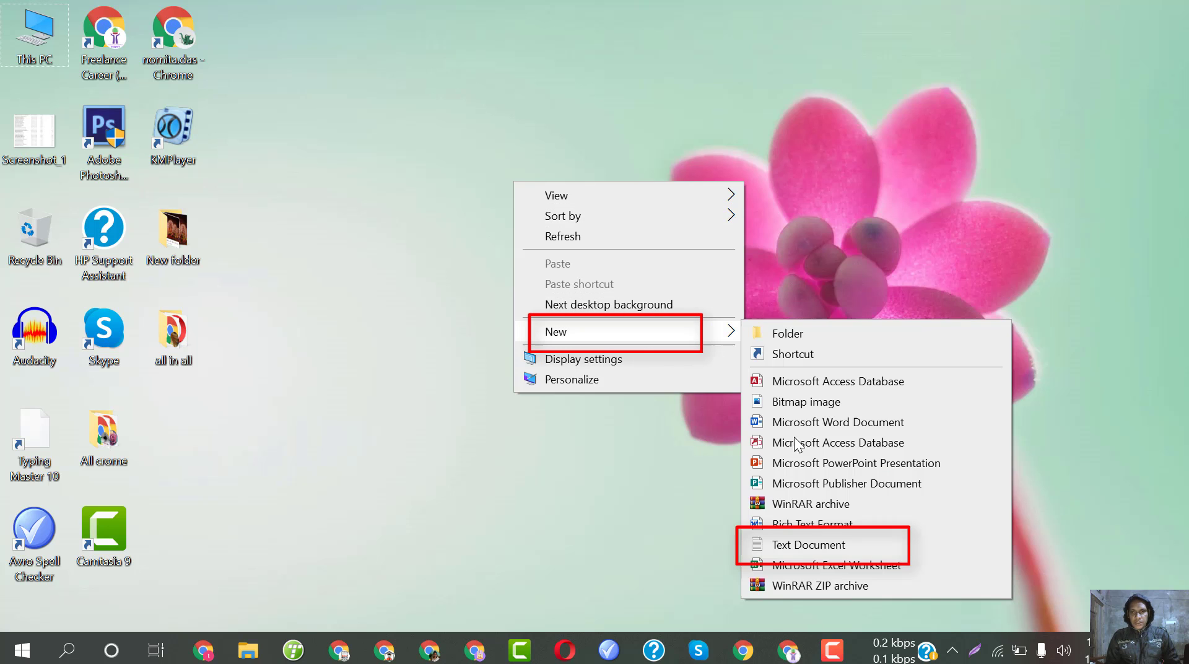
click(827, 545)
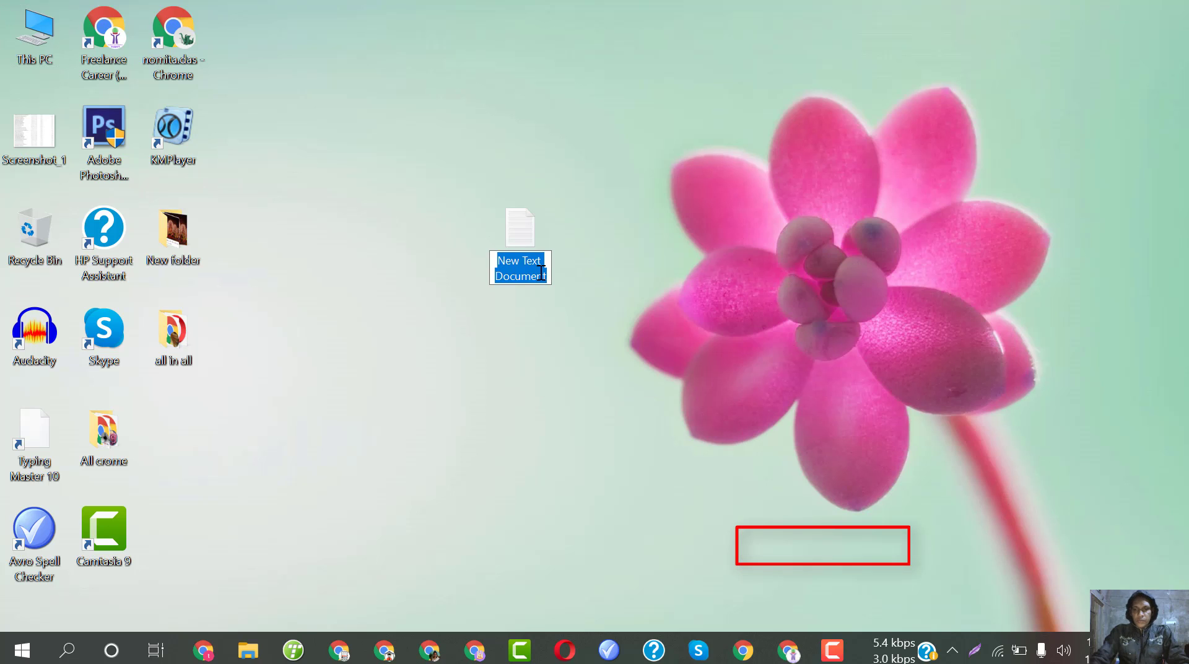
key(BackSpace)
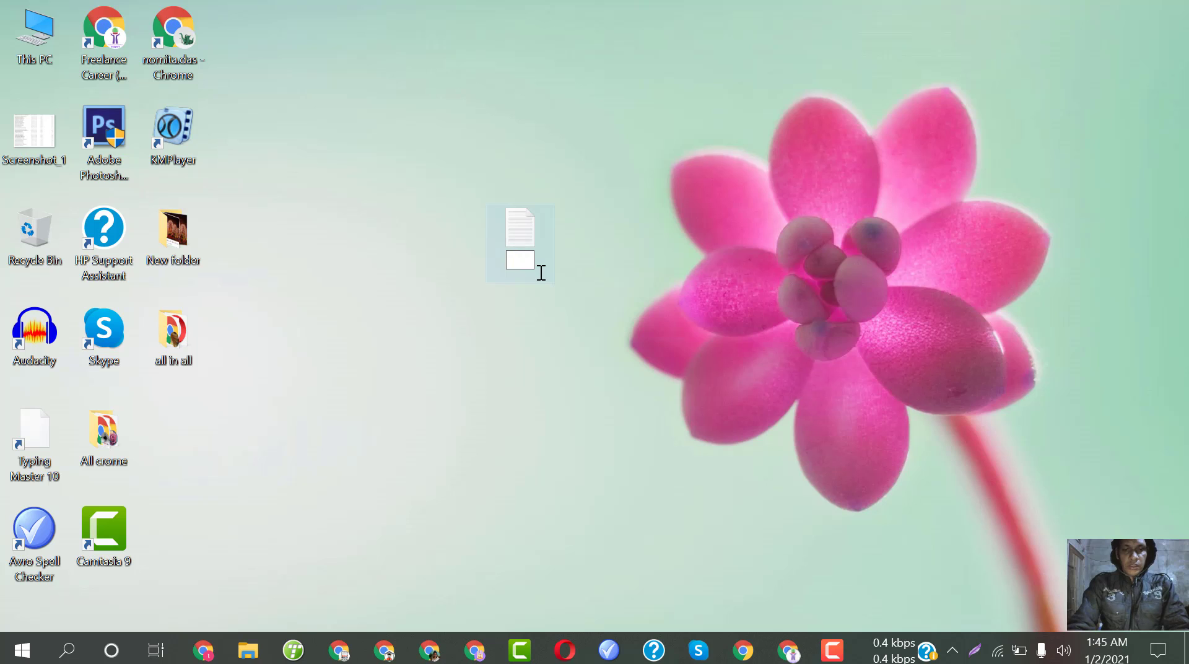
text(Aut)
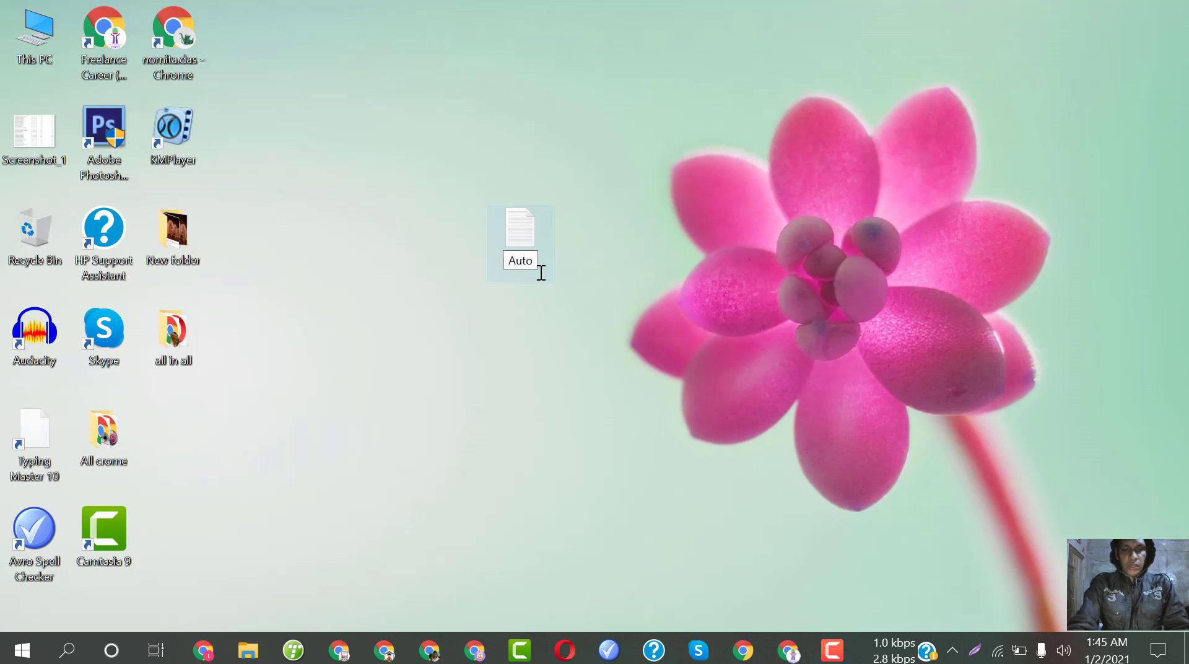
text(o R)
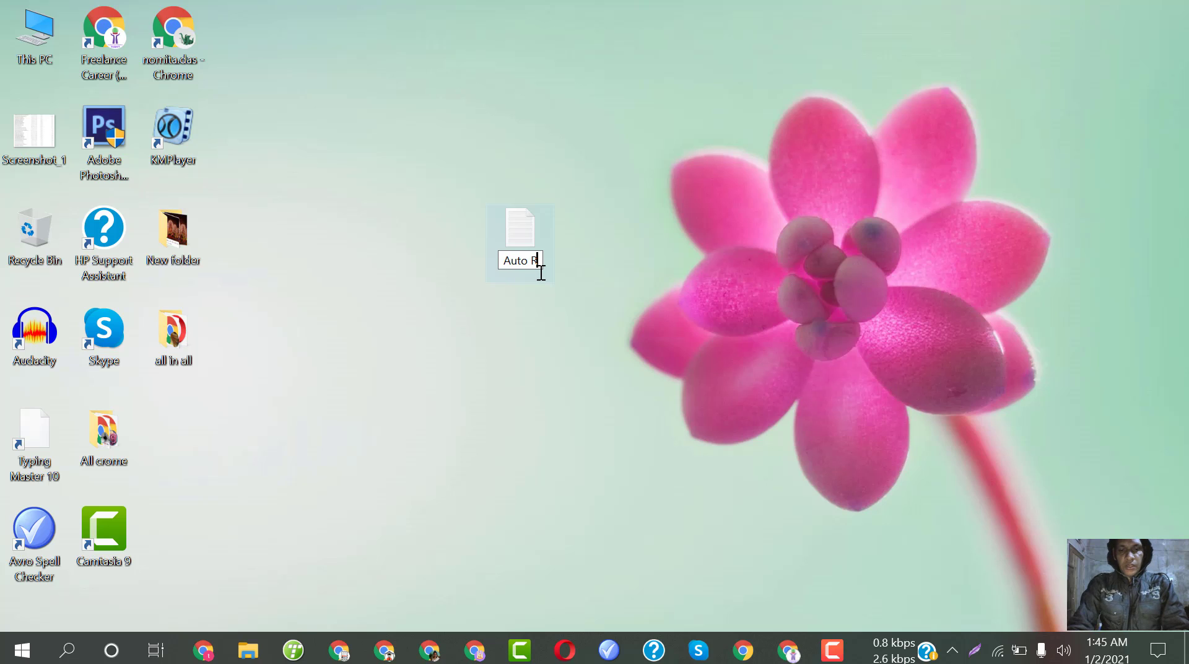
text(e)
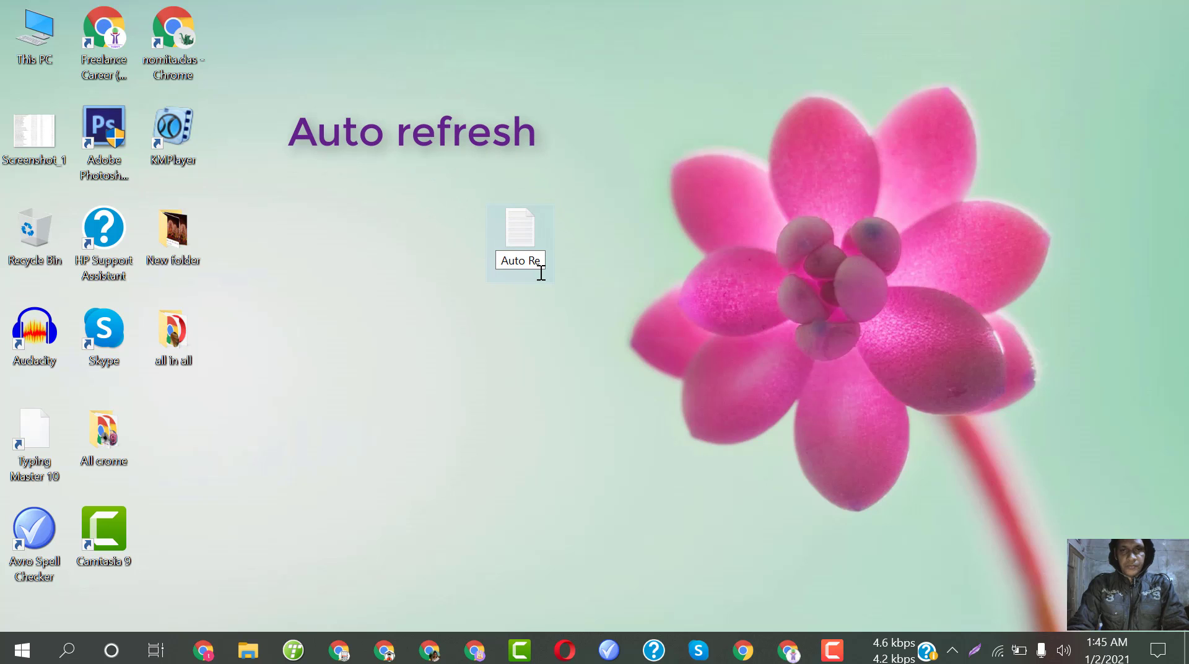
text(f)
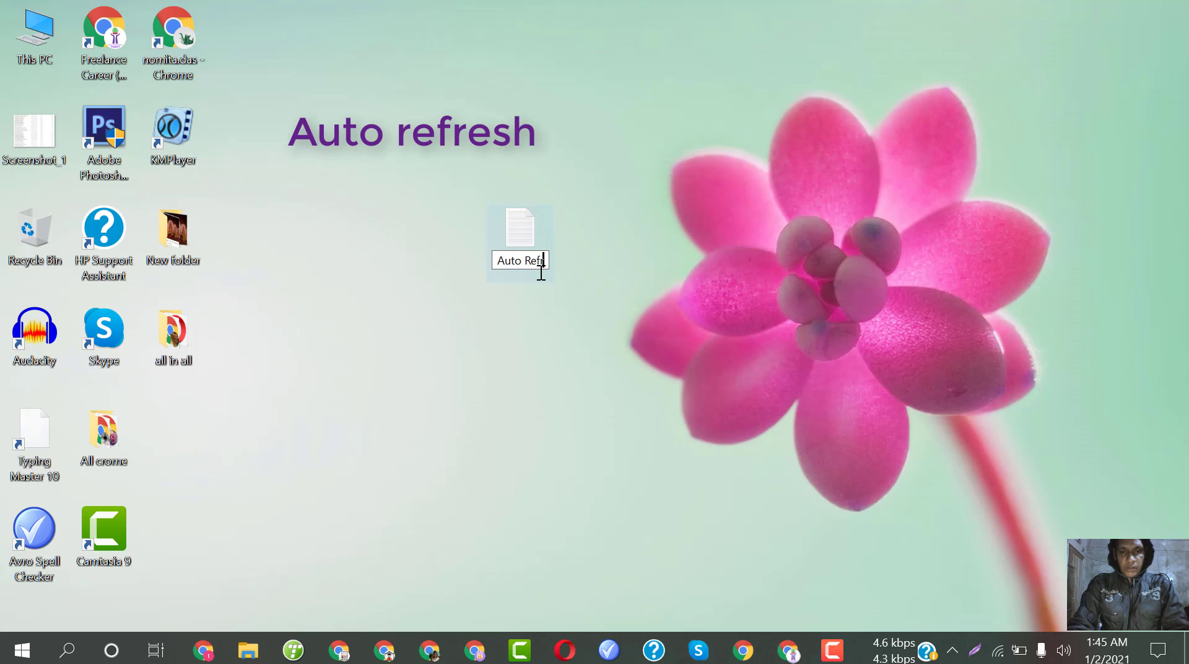
text(res)
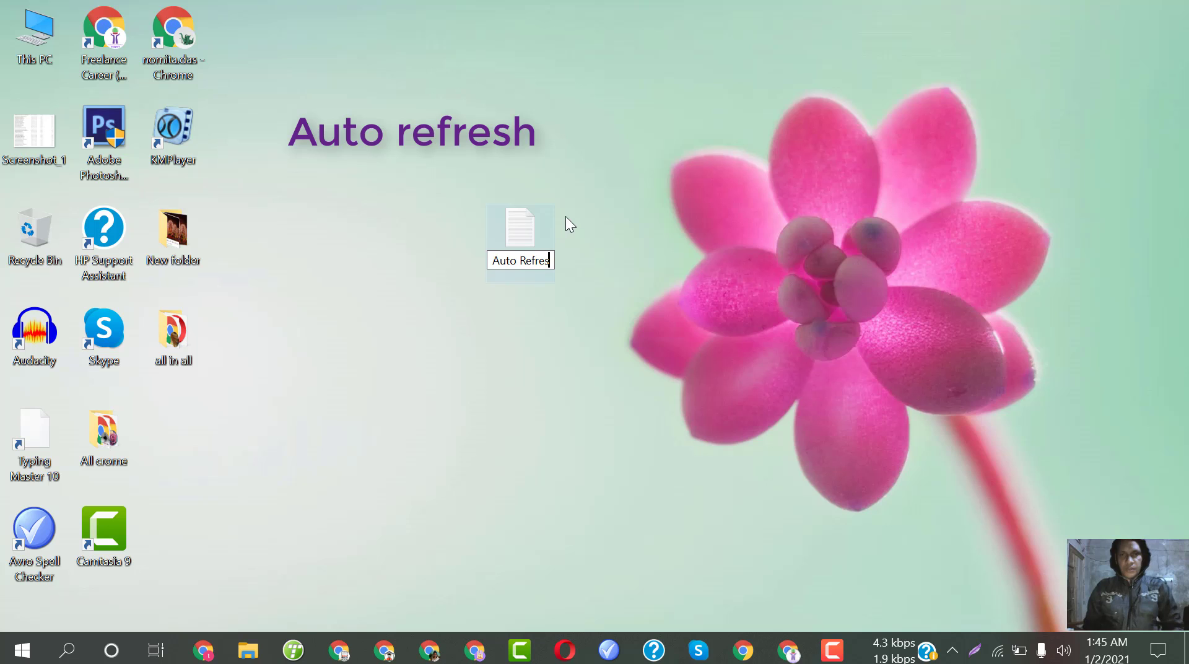
text(h)
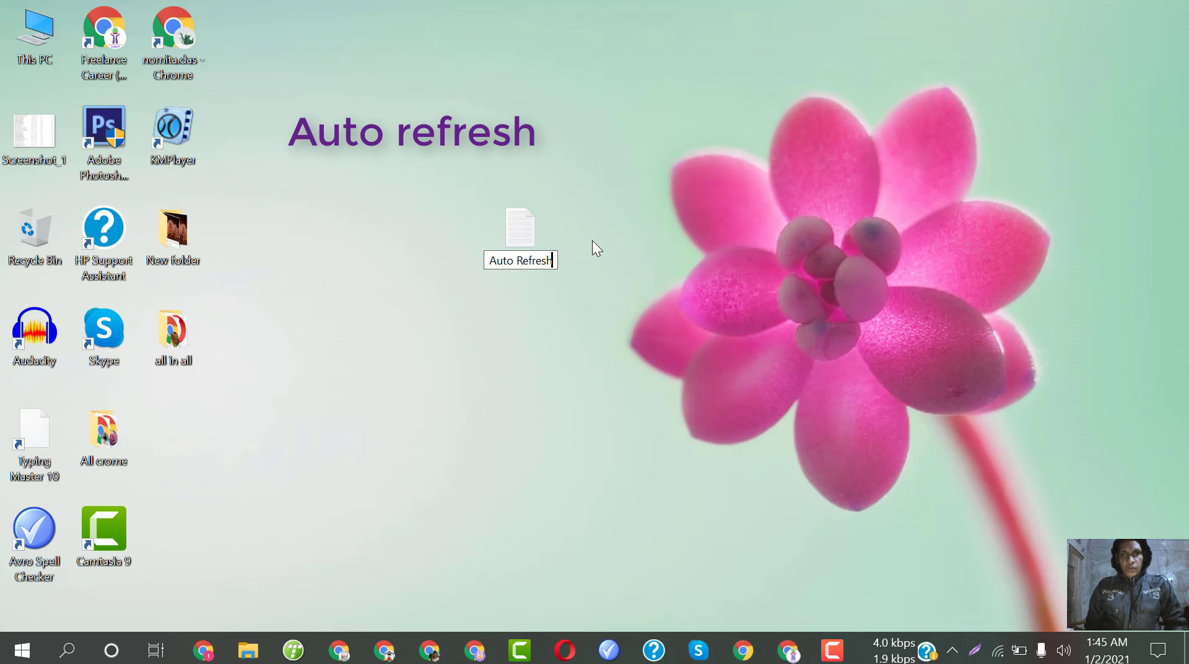
key(Return)
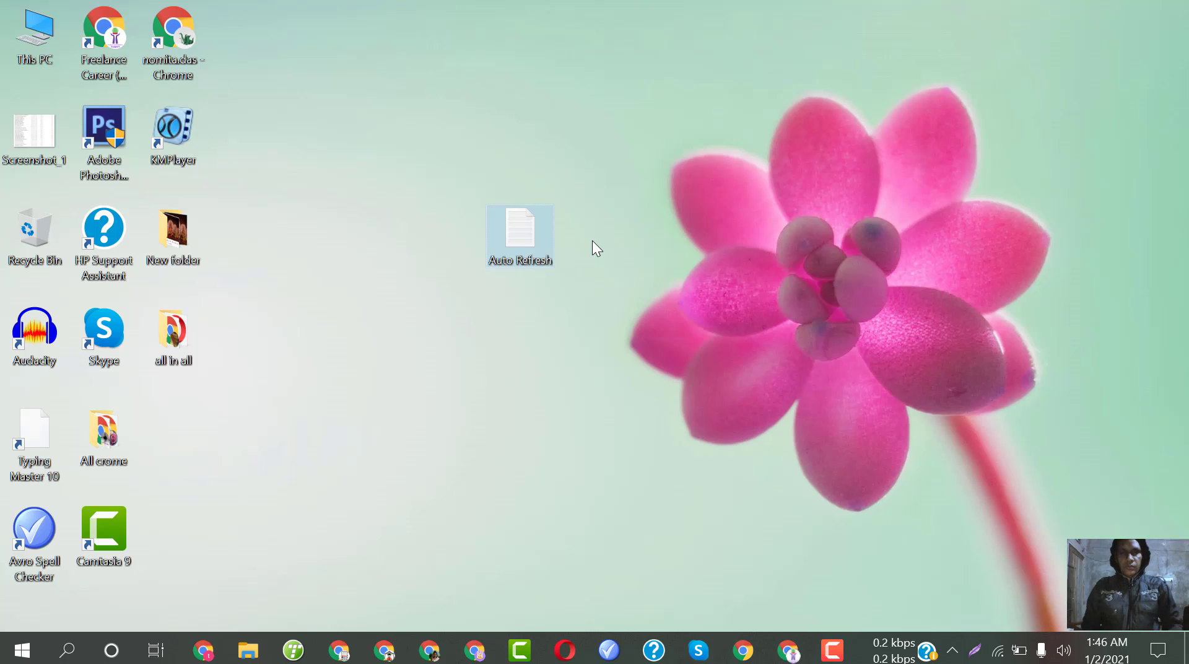
Turn on the Magnifier lens and zoom it in to enlarge the area around the pointer
key(super+plus)
key(super)
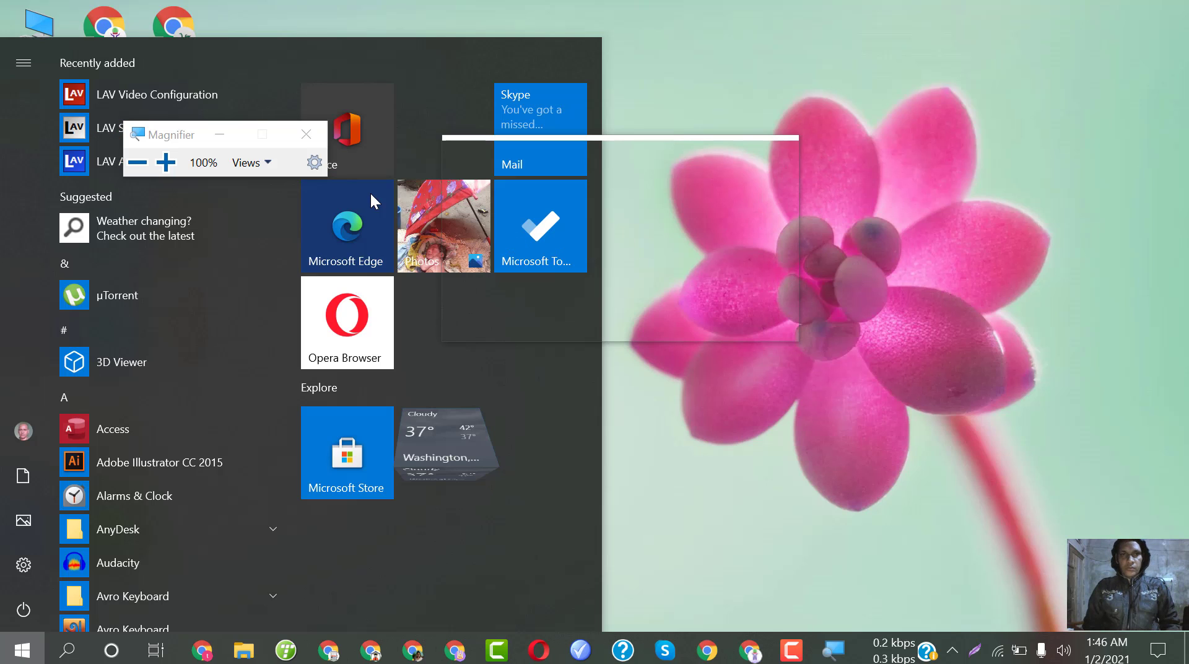
key(super)
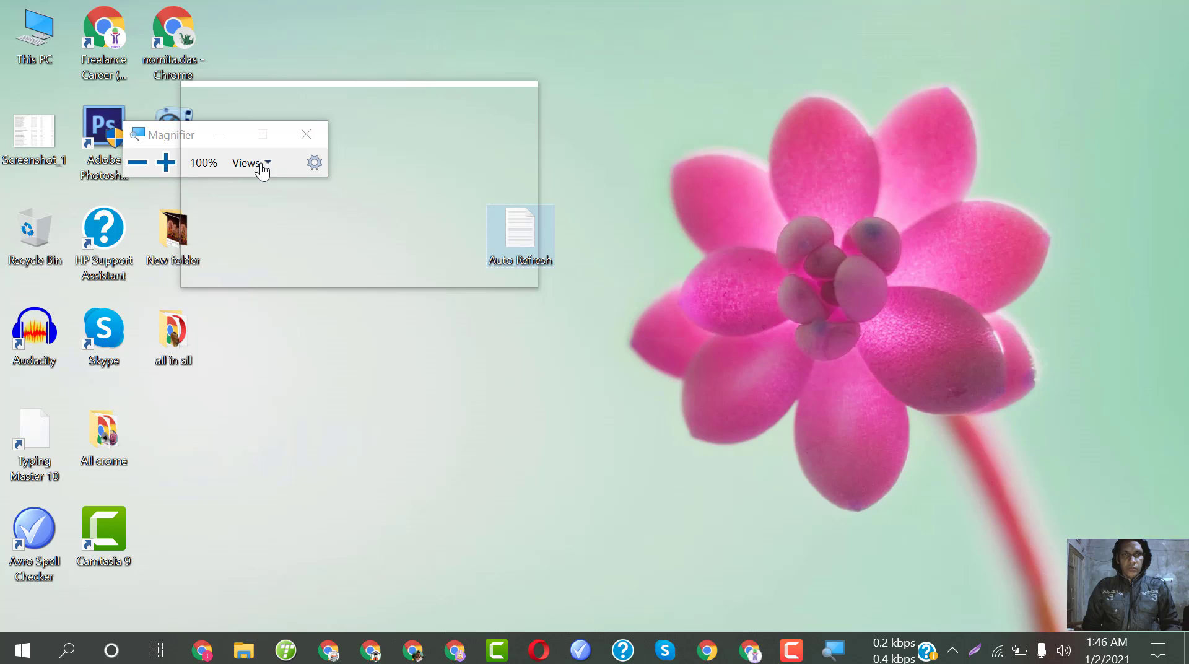
click(263, 174)
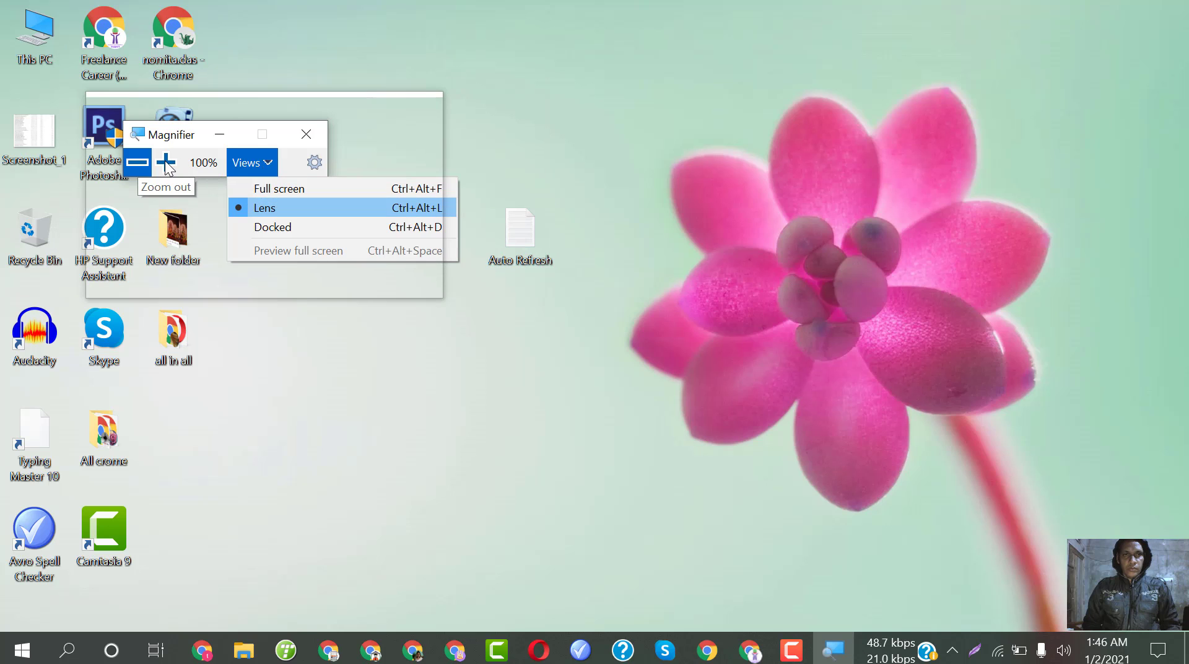
click(371, 168)
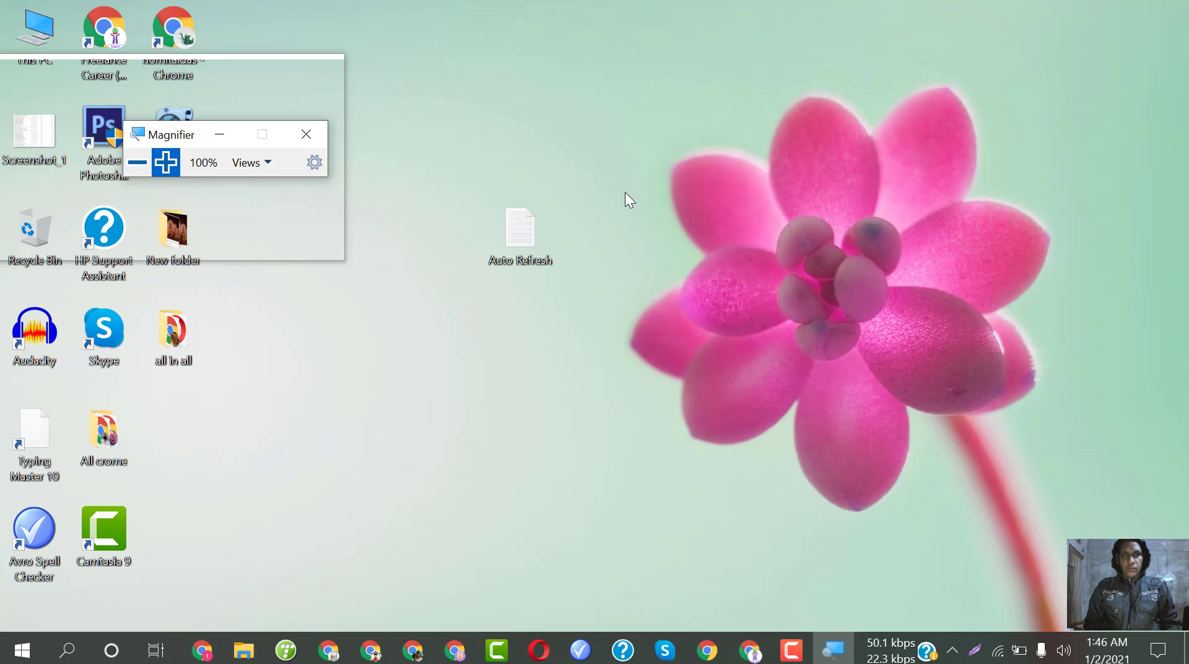
key(super+plus)
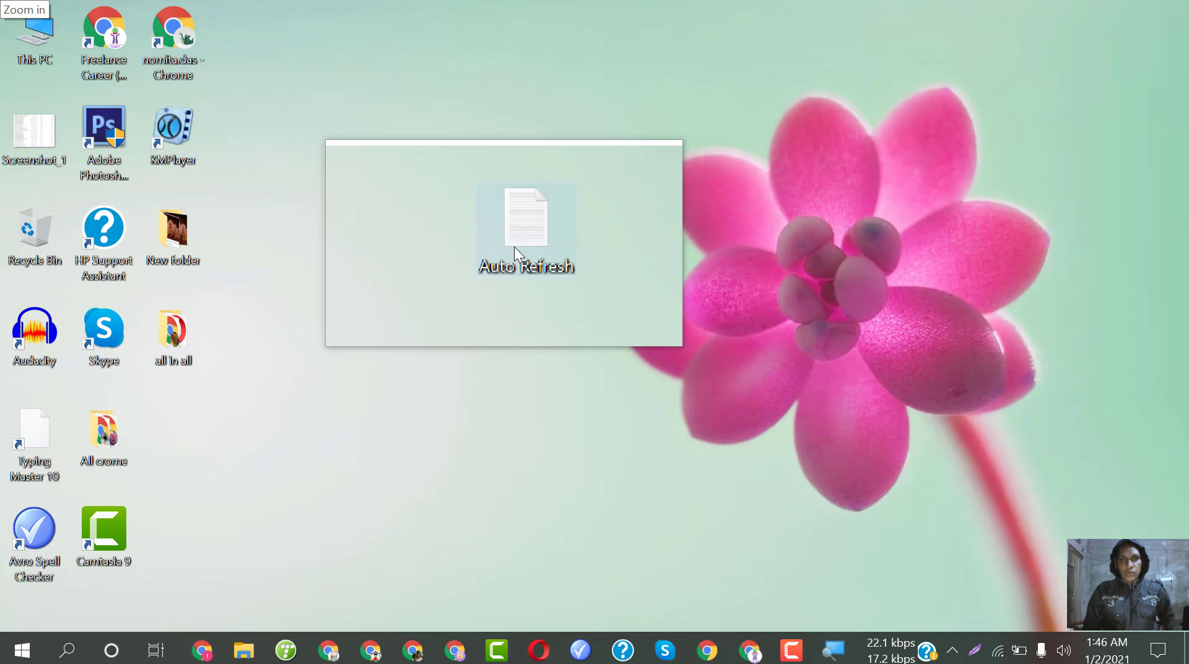
Open the Auto Refresh text file in Notepad and enter "echo off" as its first line
right_click(551, 171)
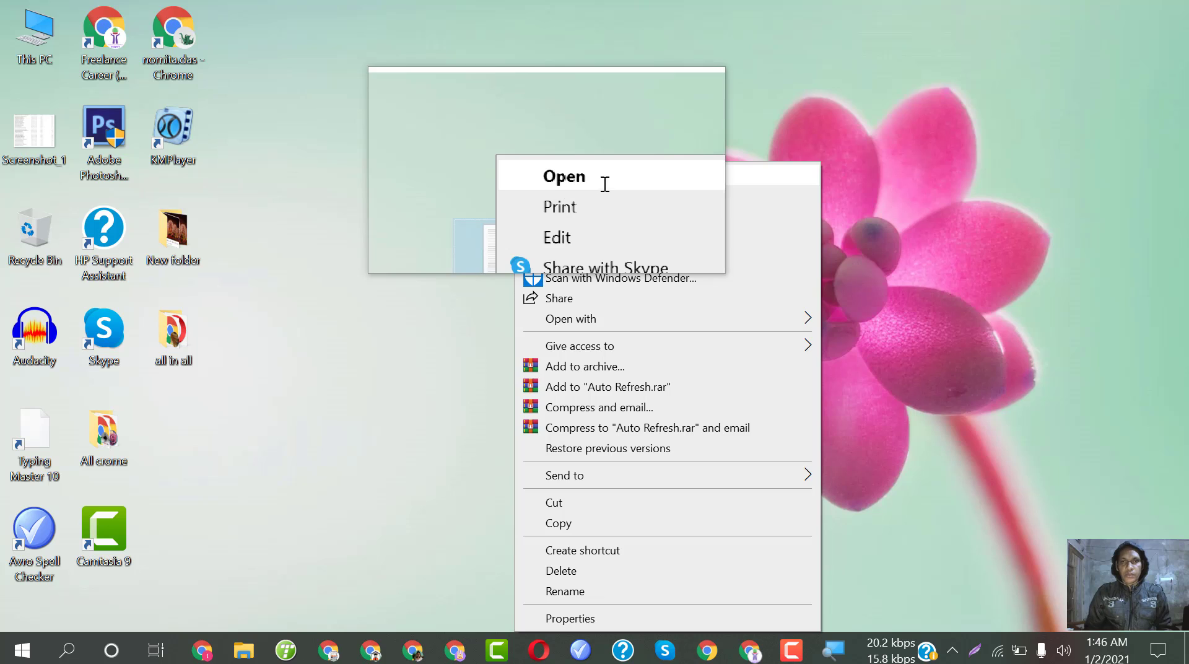
click(559, 181)
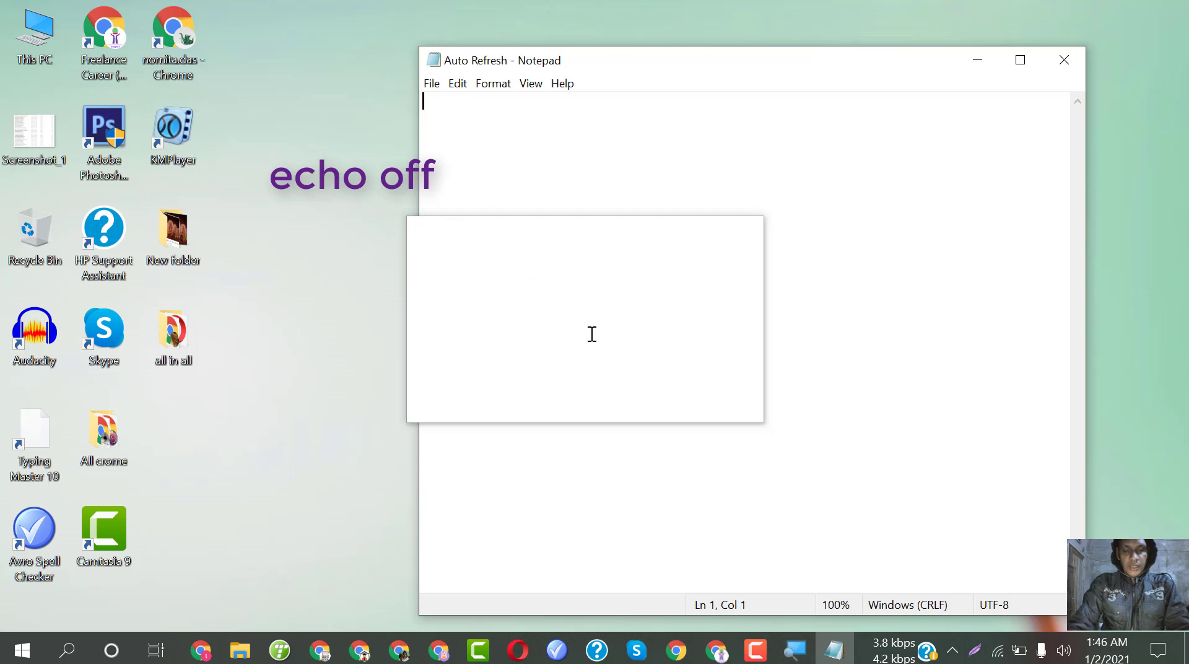
text(e)
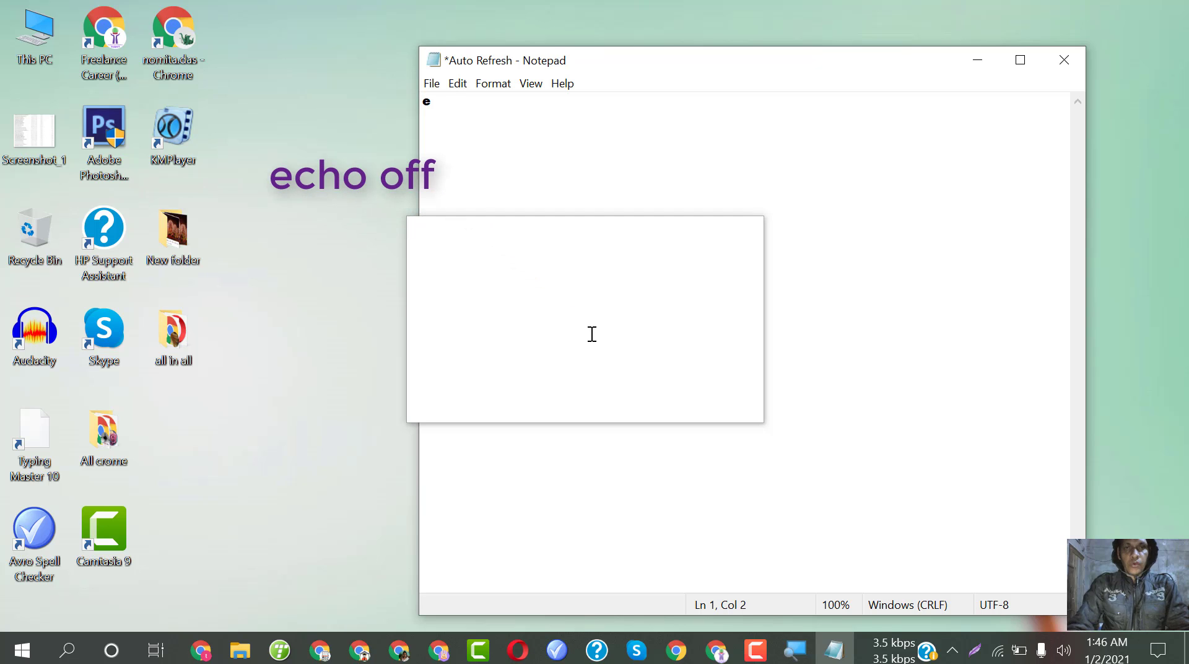
text(cho)
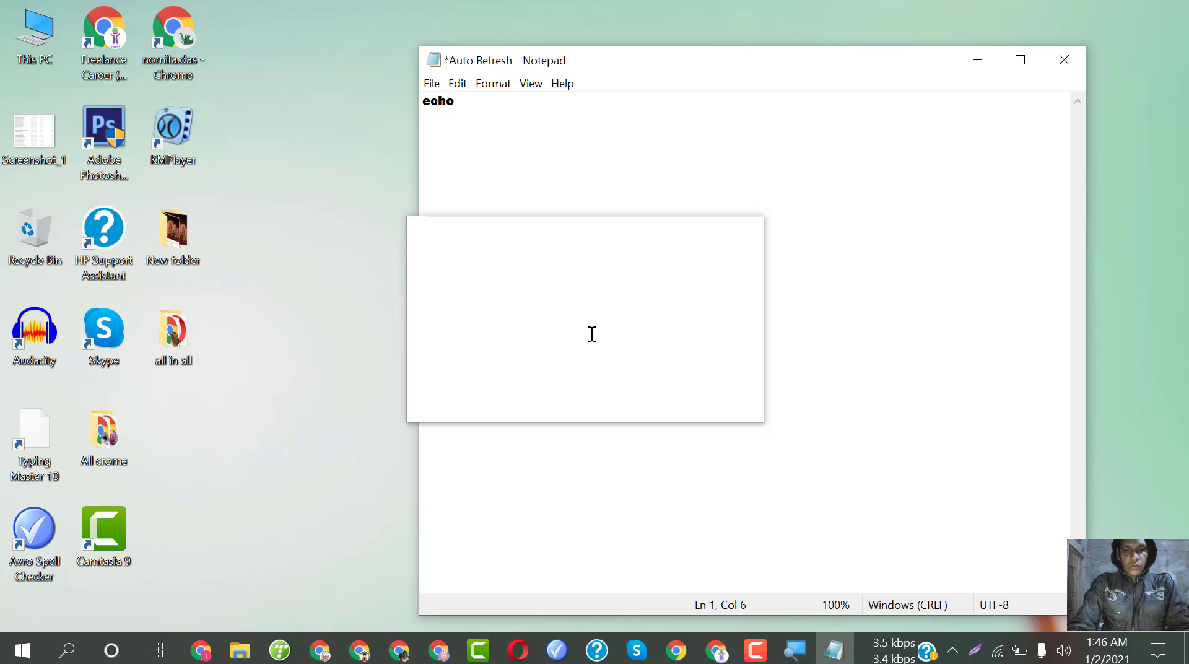
text( o)
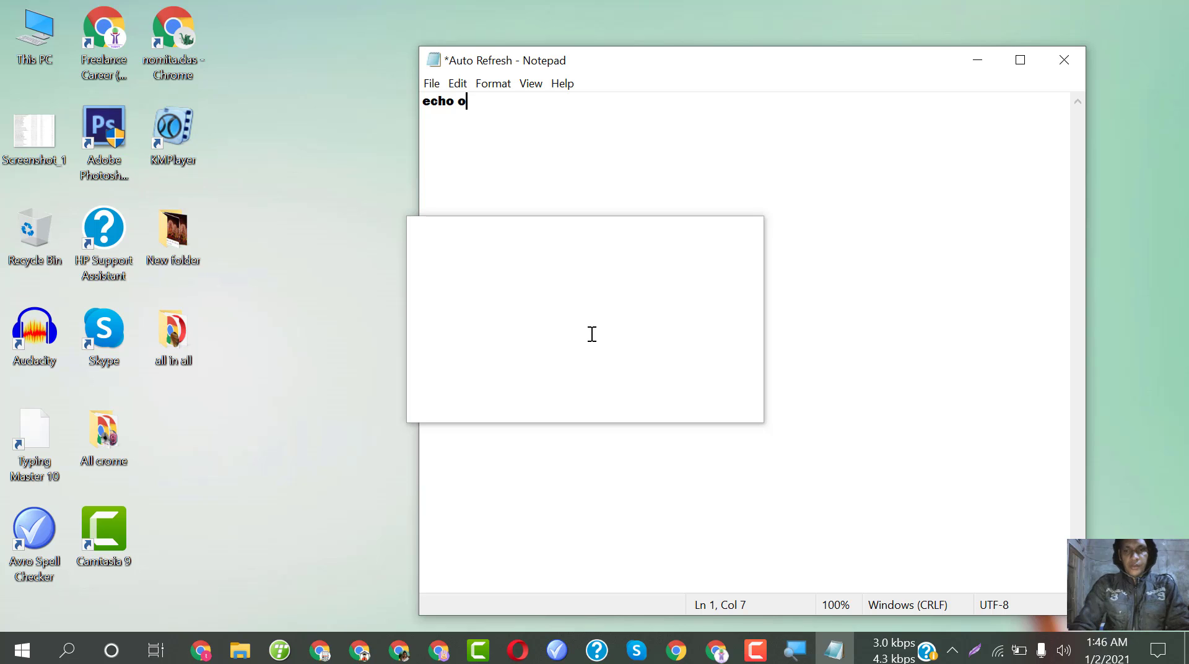
text(ff)
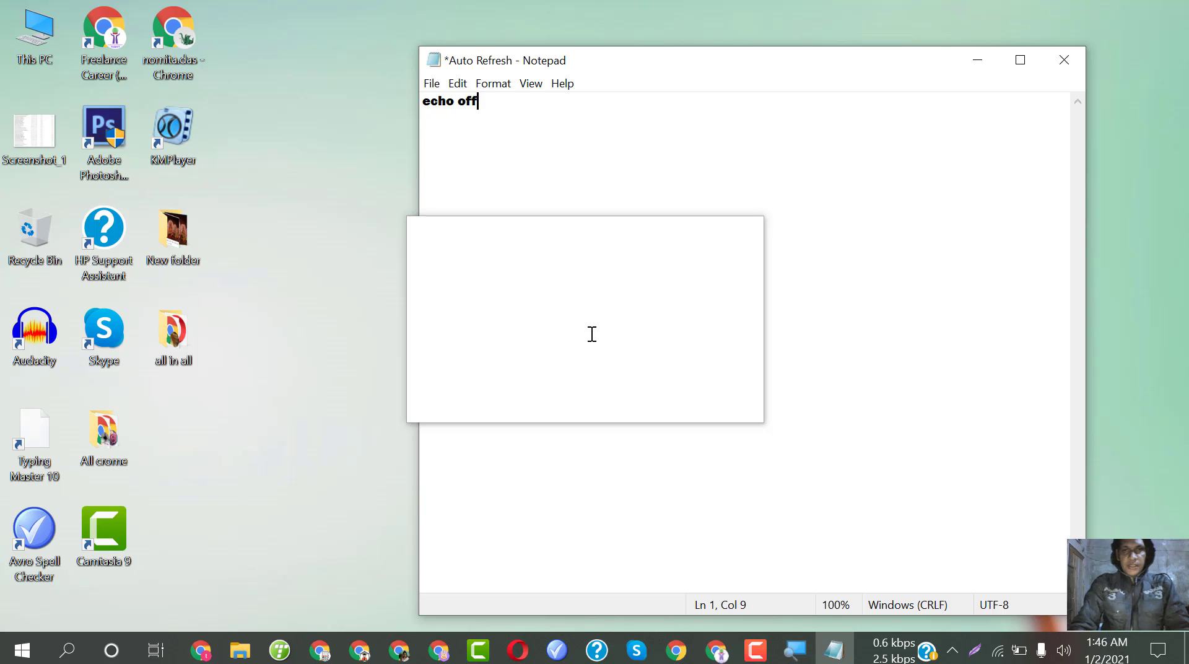
key(Return)
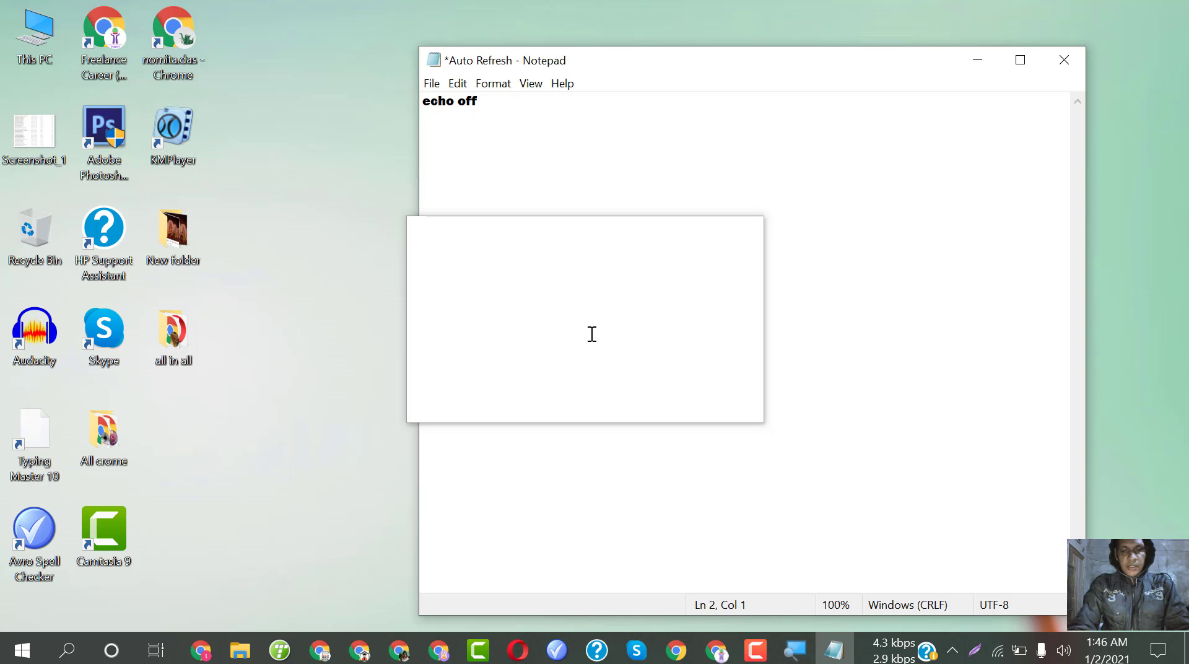
Add the commands "cd/" and "Tree" on separate lines below "echo off"
text(cd)
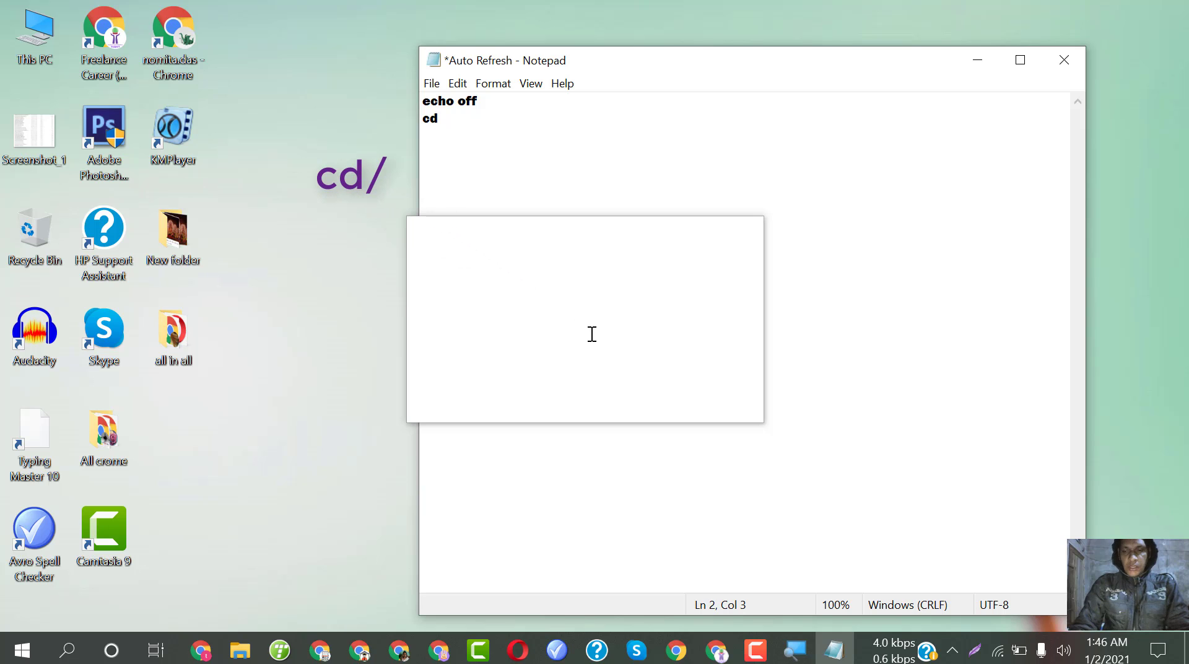
text(/)
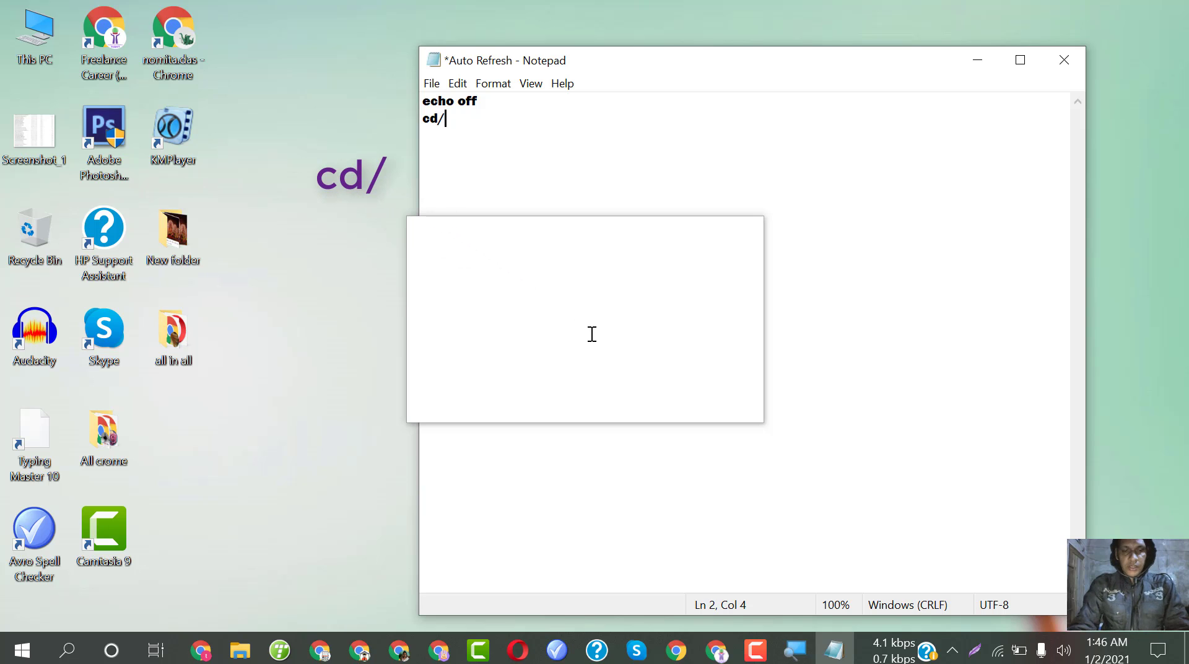
key(Return)
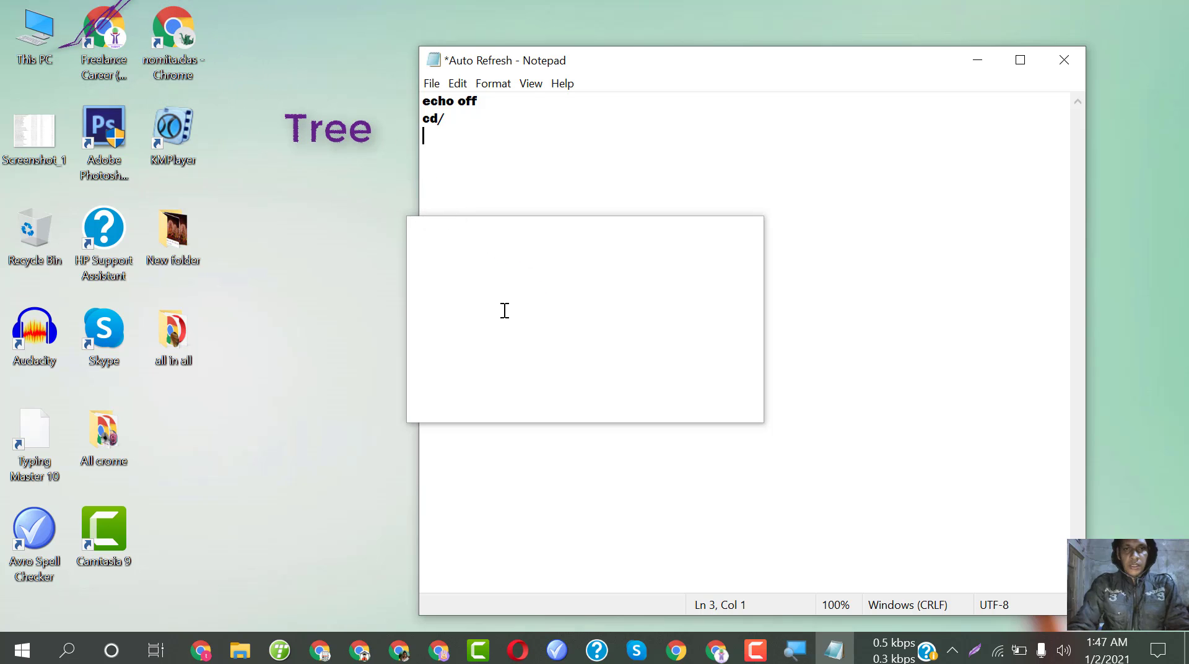
text(T)
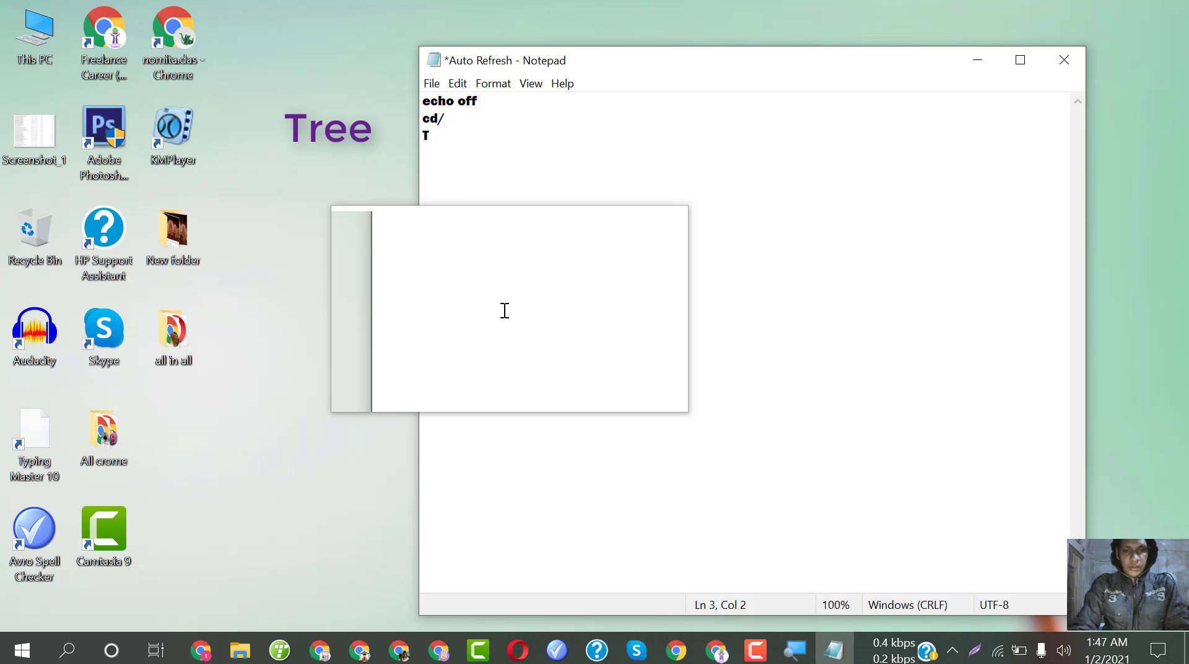
text(re)
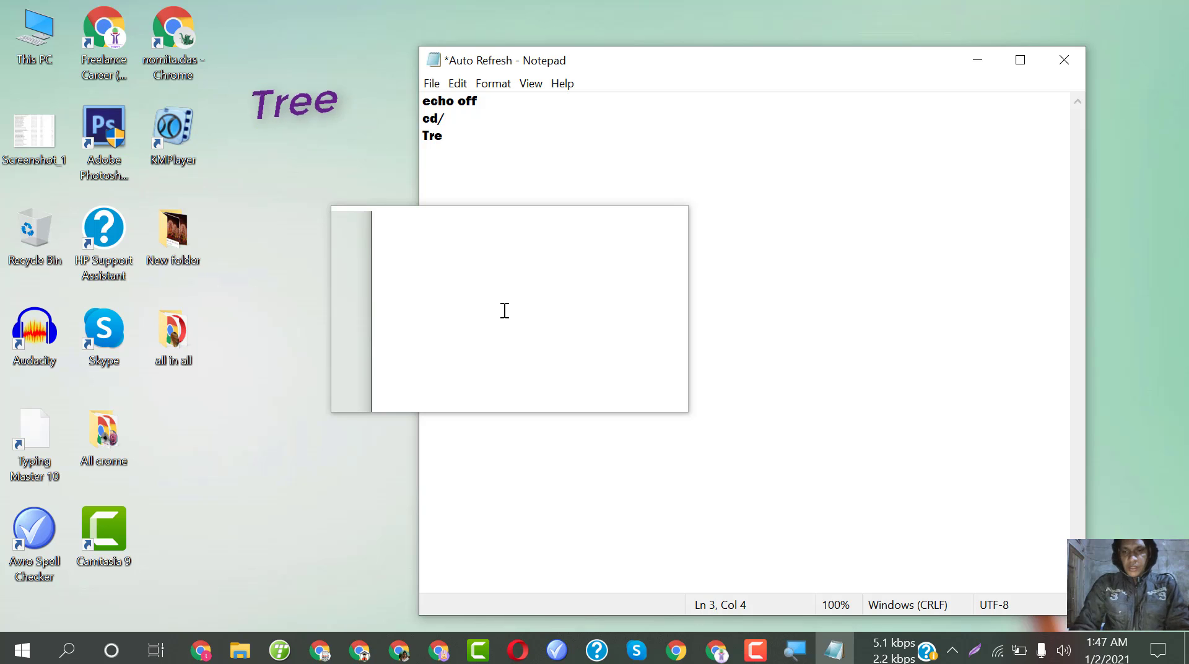
text(e)
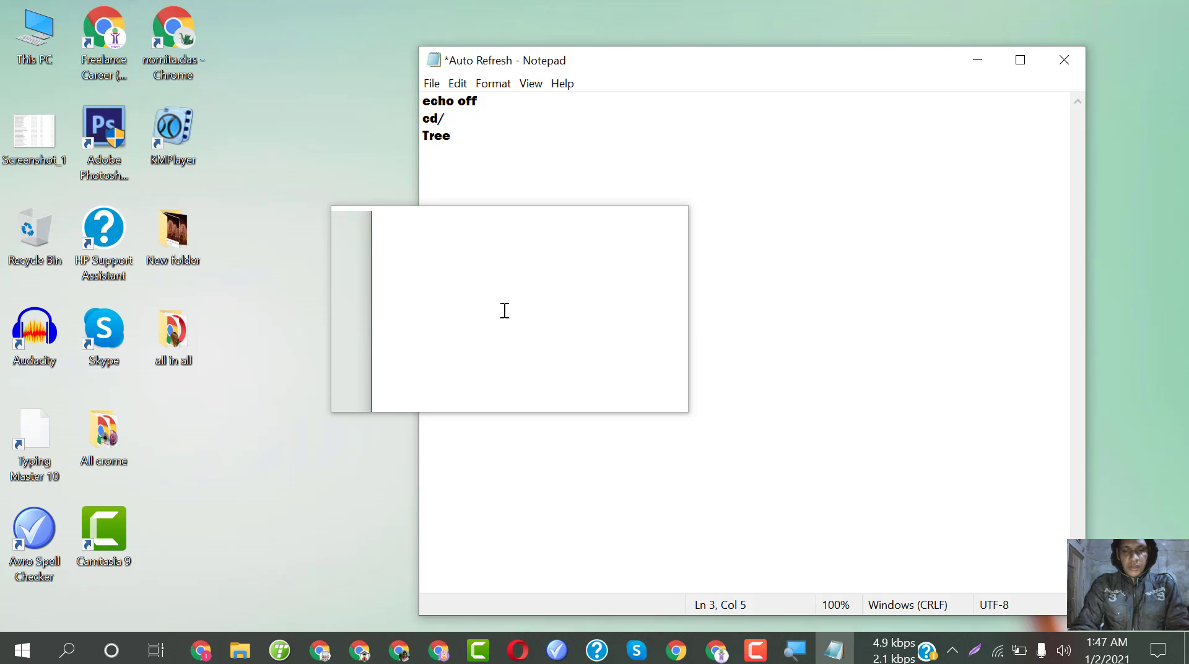
key(Return)
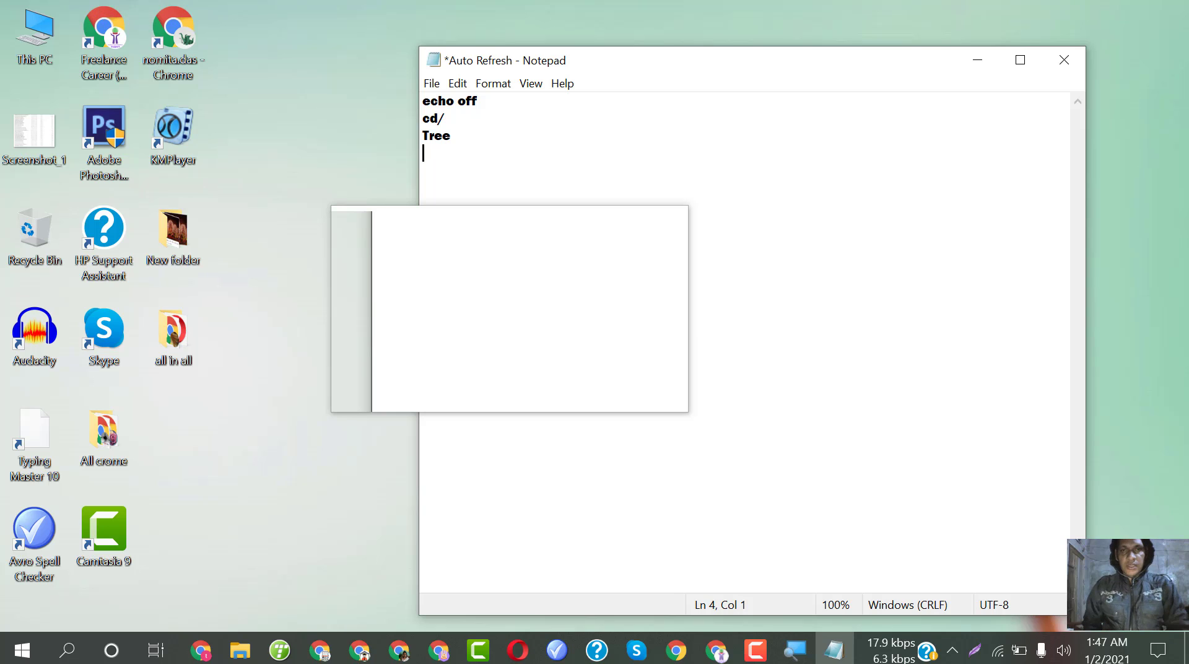
Add "c:" as the fourth line of the text file, looking up the drive letters in This PC
text(c)
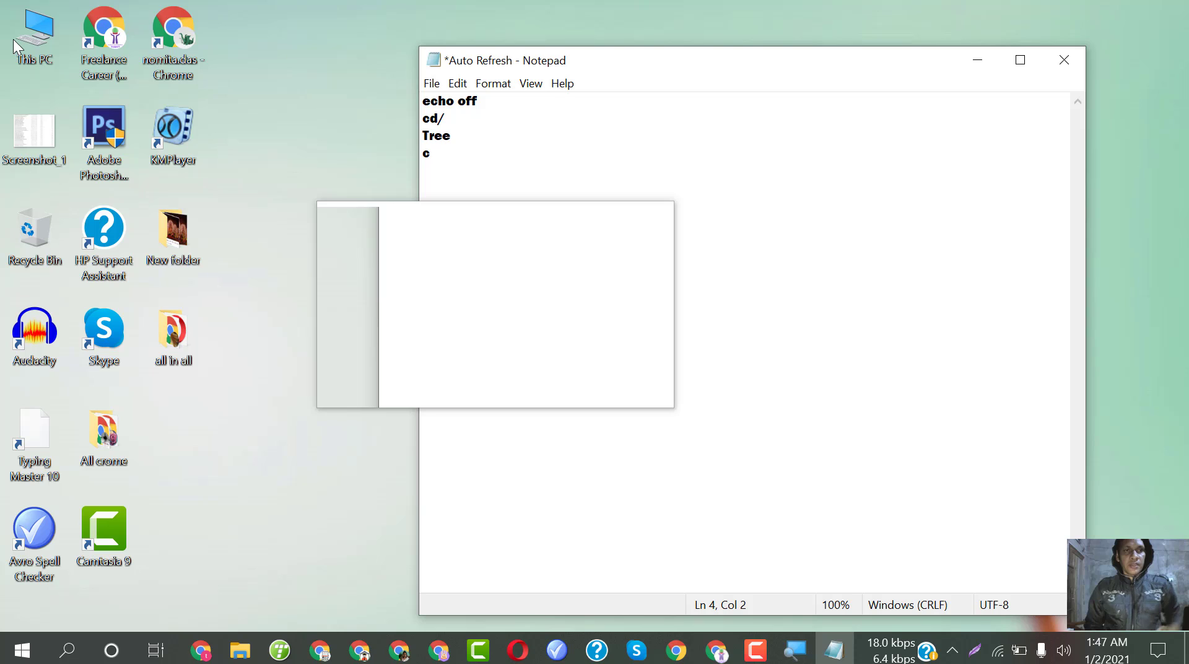
key(super+e)
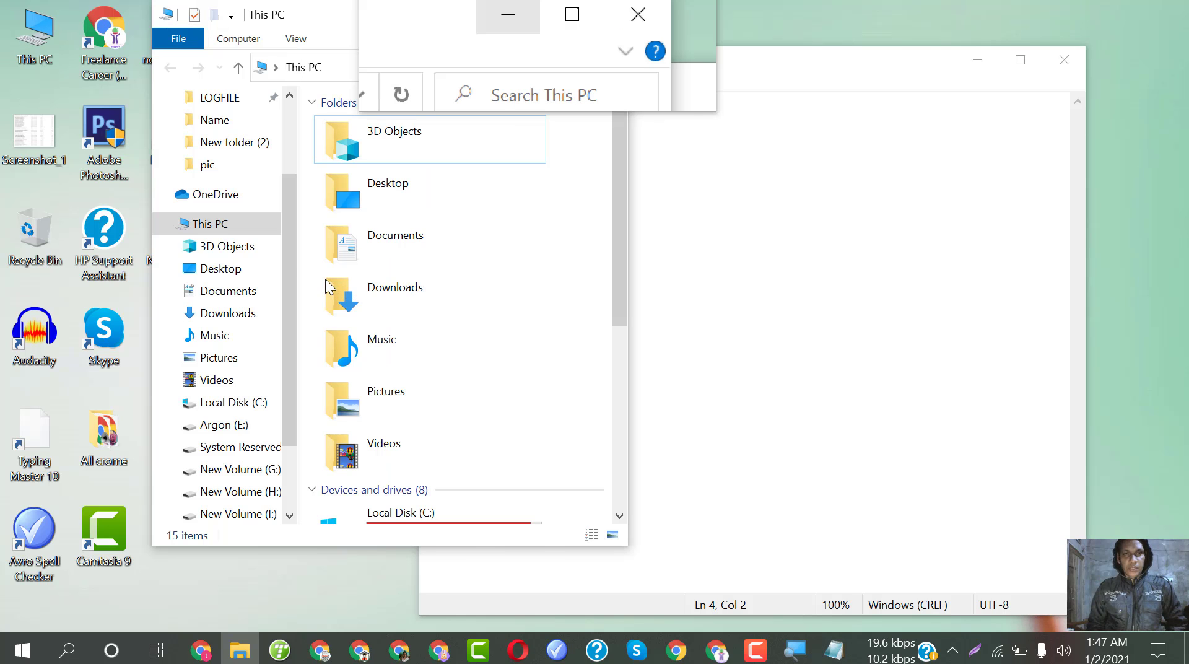
click(584, 11)
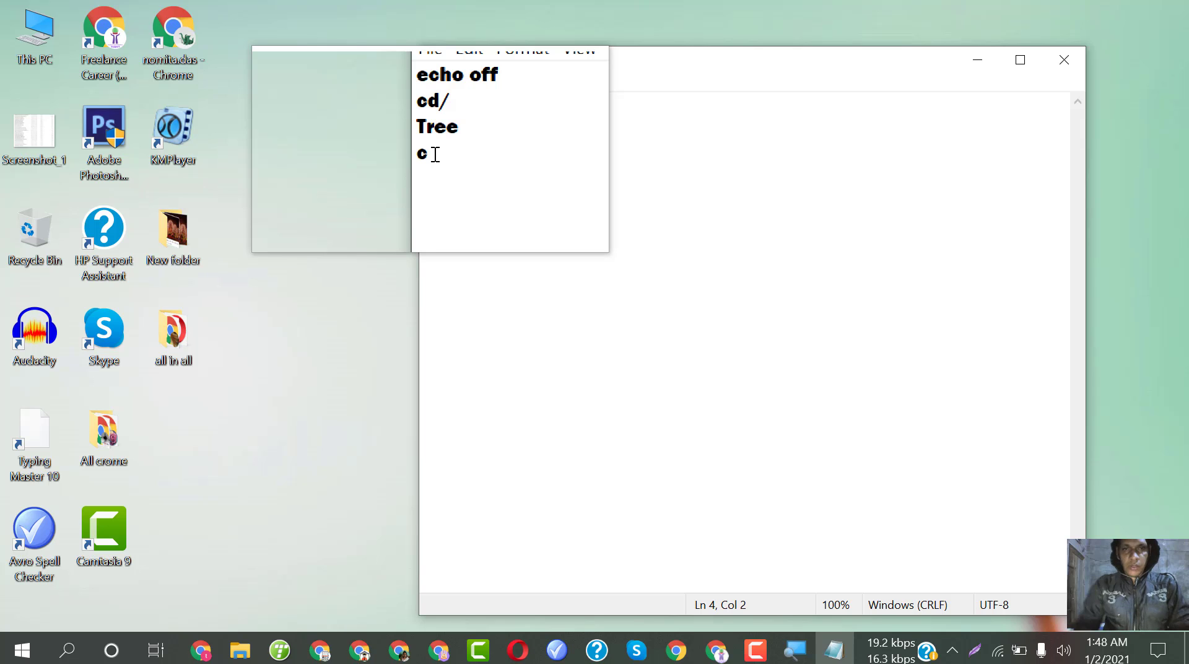
text(:)
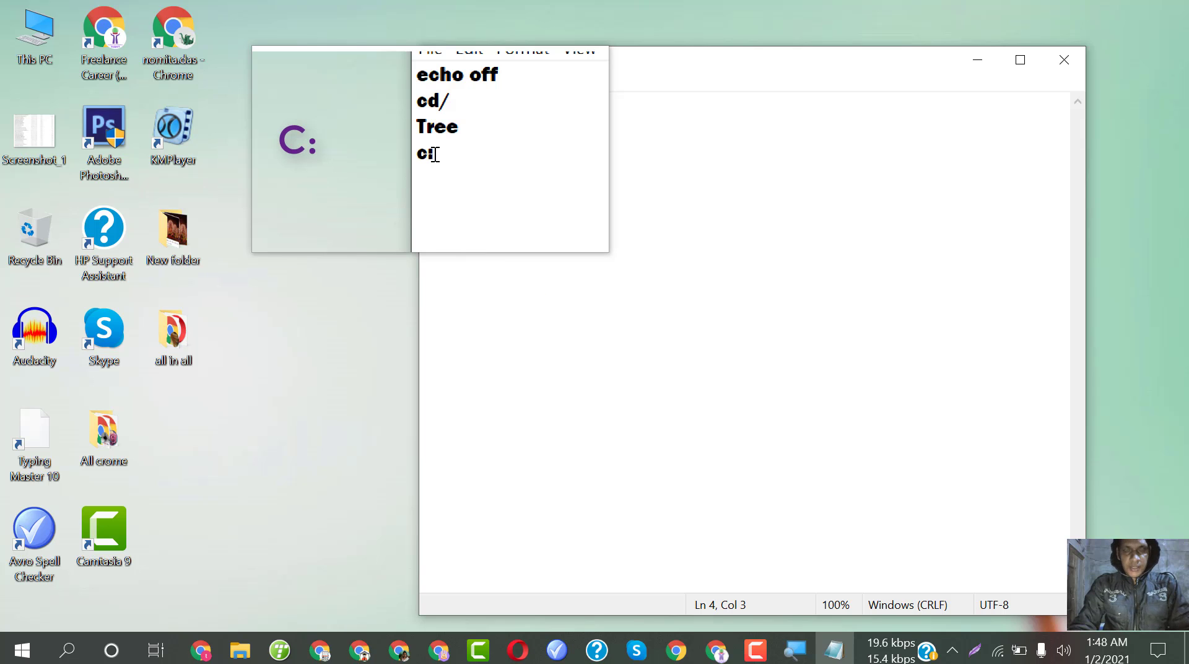
key(Return)
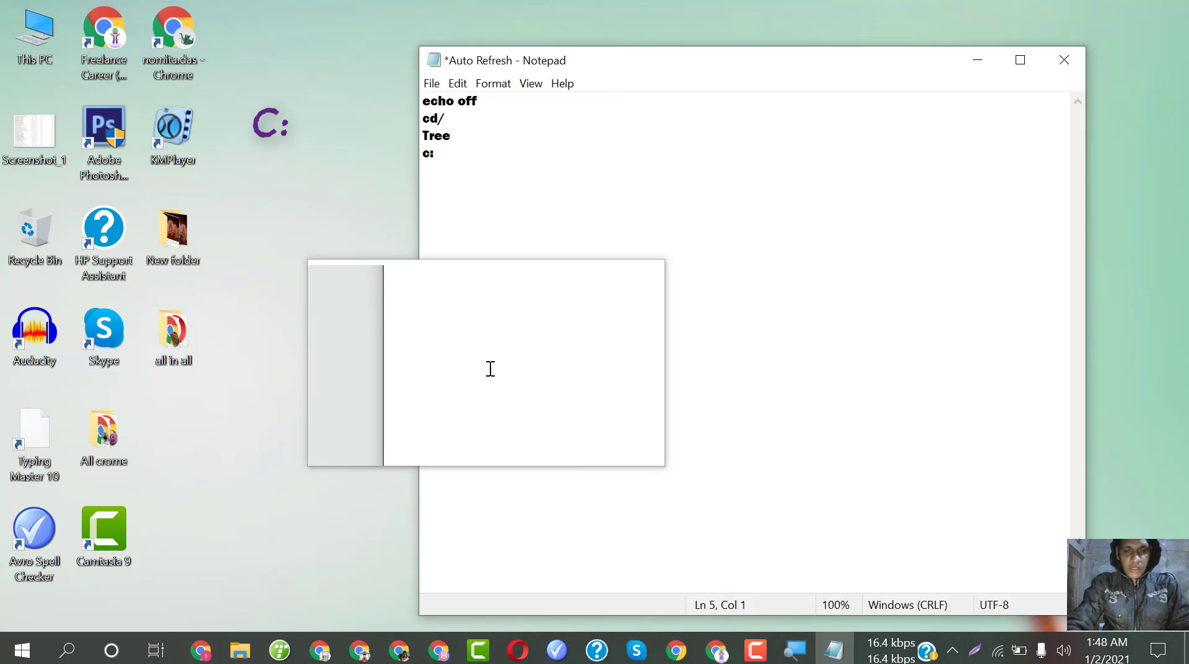
Add "Tree" and "F:" on separate lines below "c:" in the Auto Refresh text file
text(Tr)
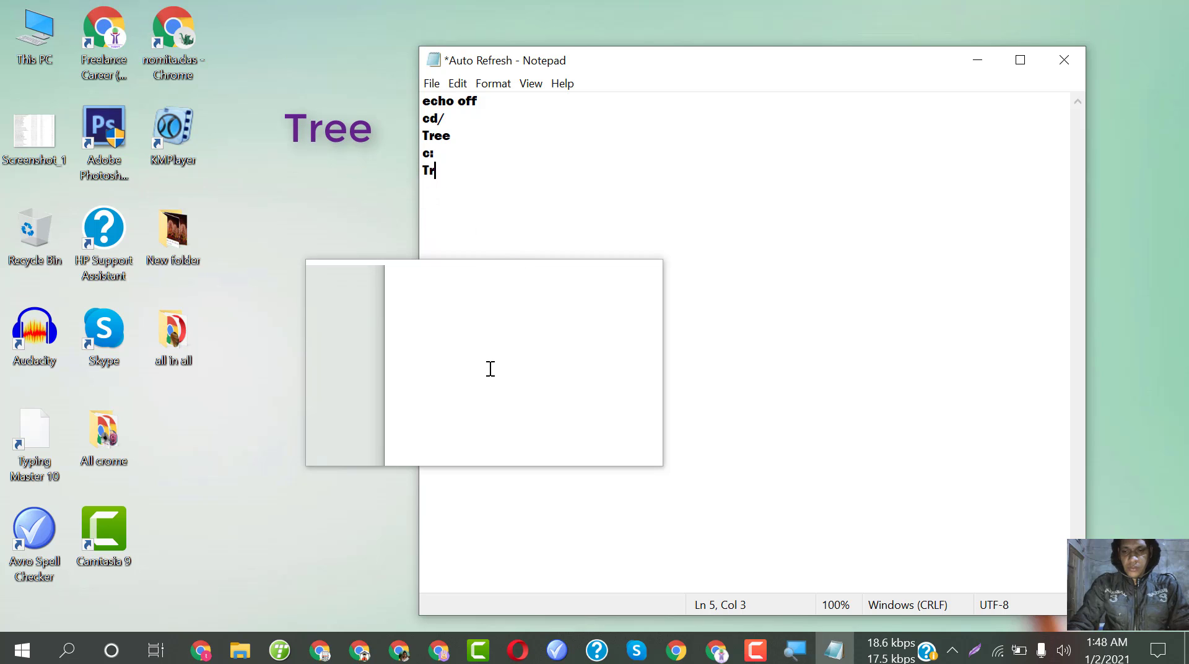
text(ee)
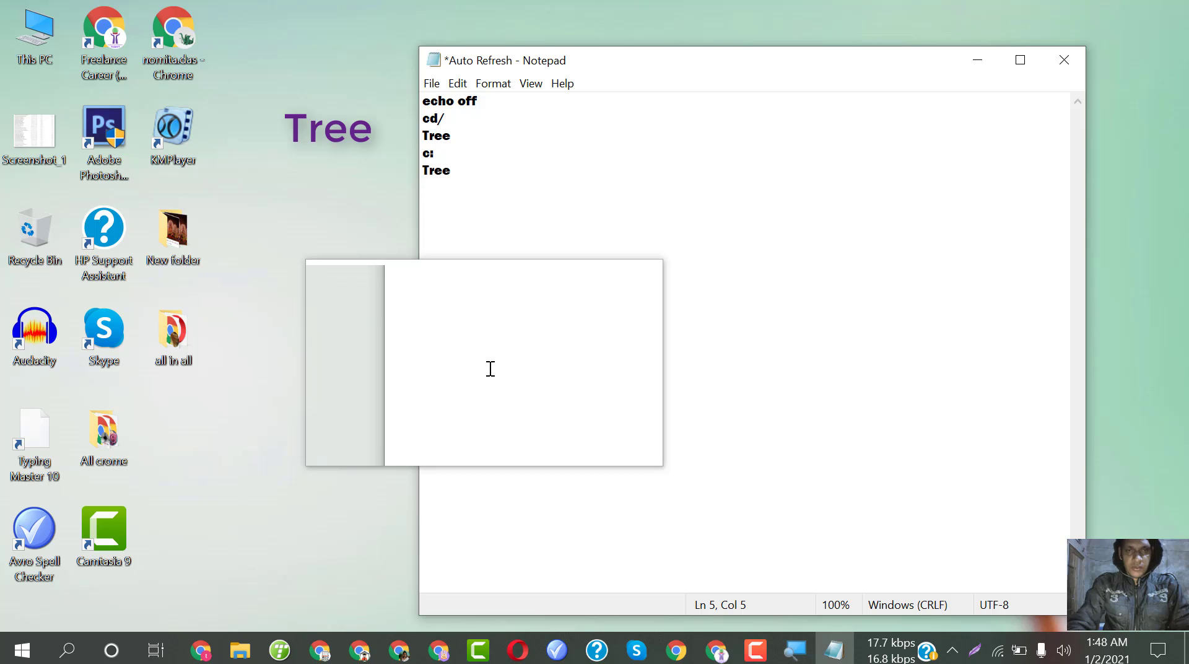
key(Return)
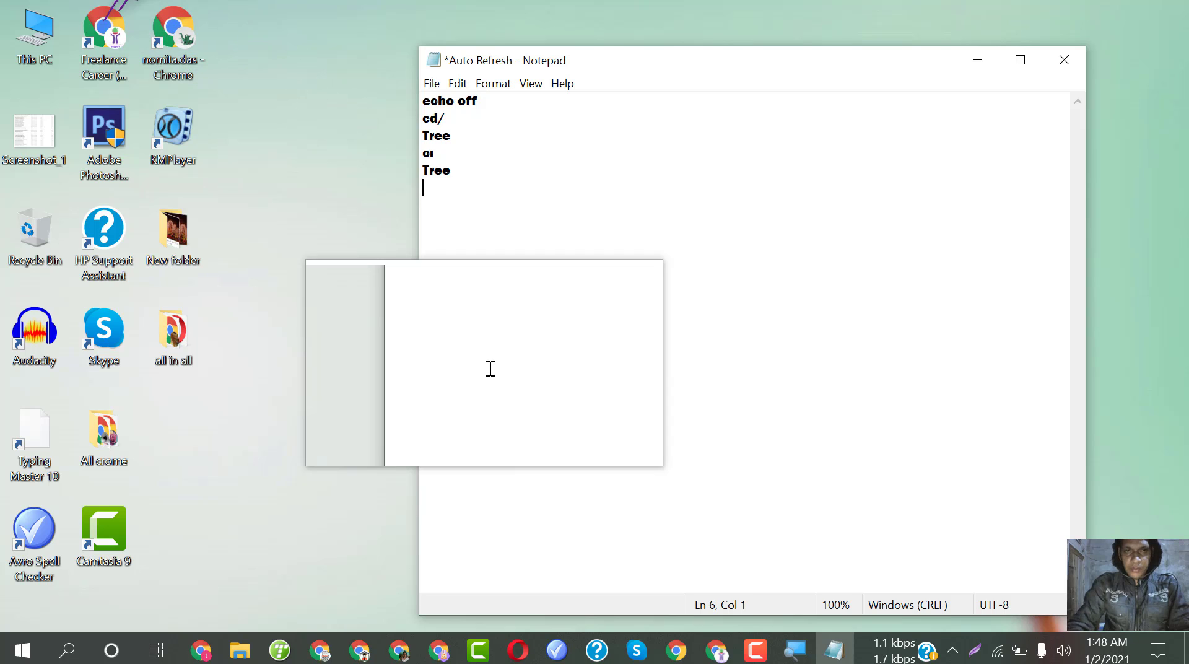
text(F)
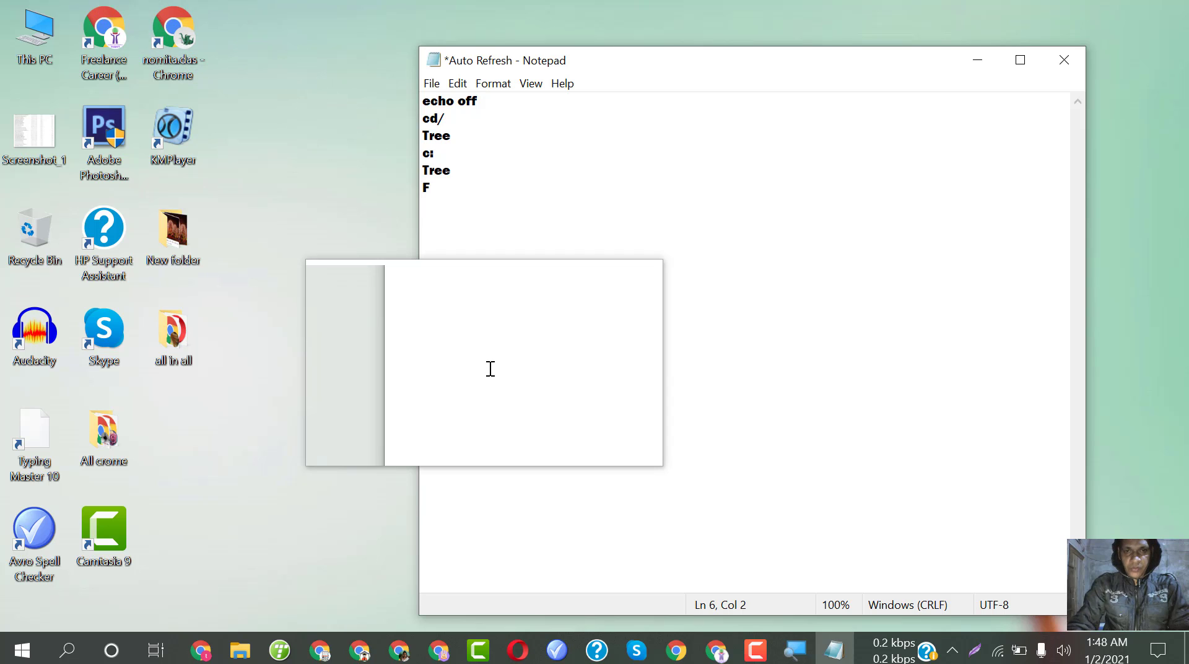
text(:)
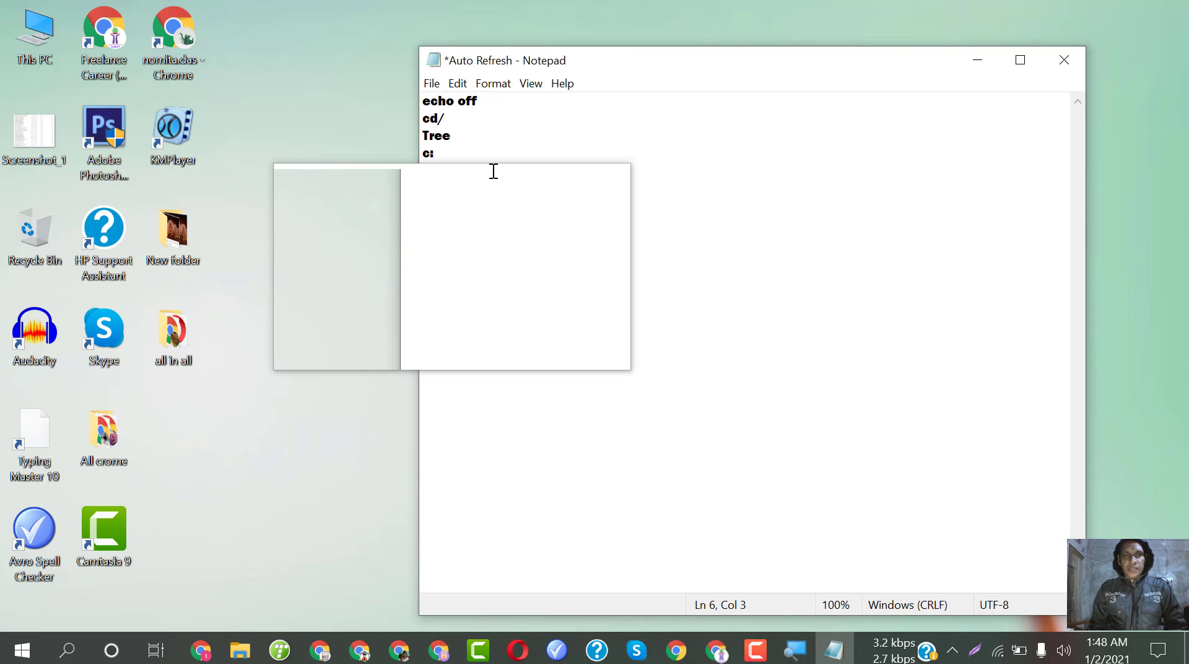
Save a copy of the script on the Desktop as "Auto Refresh.BAT" with UTF-8 encoding
click(431, 79)
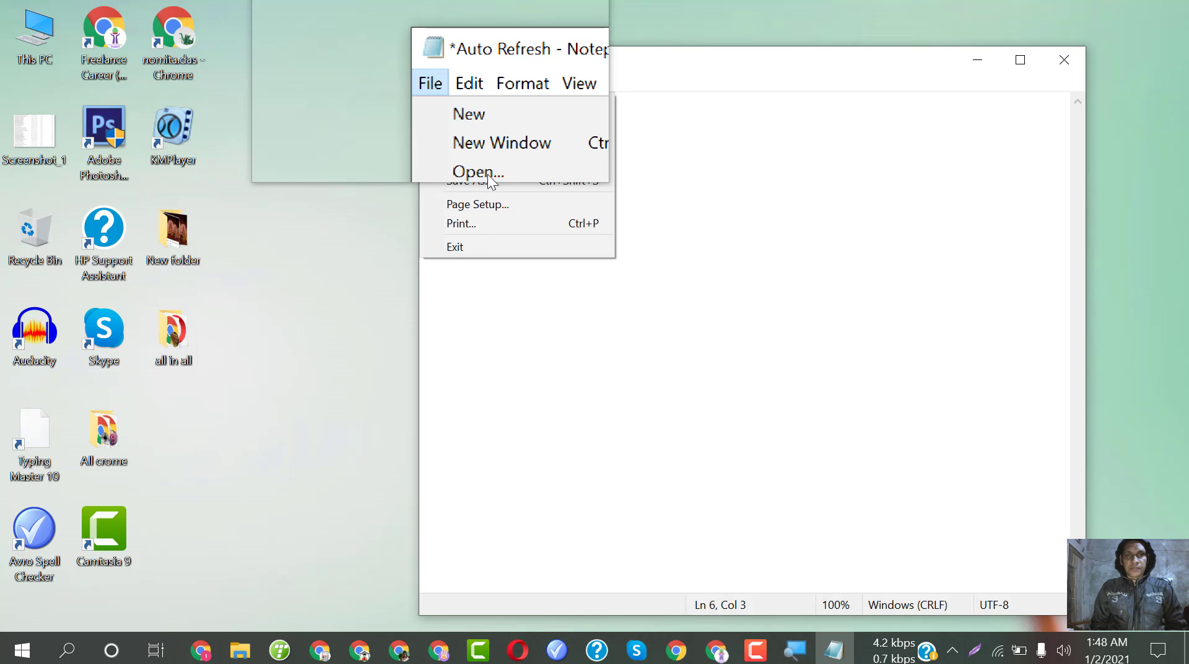
click(457, 79)
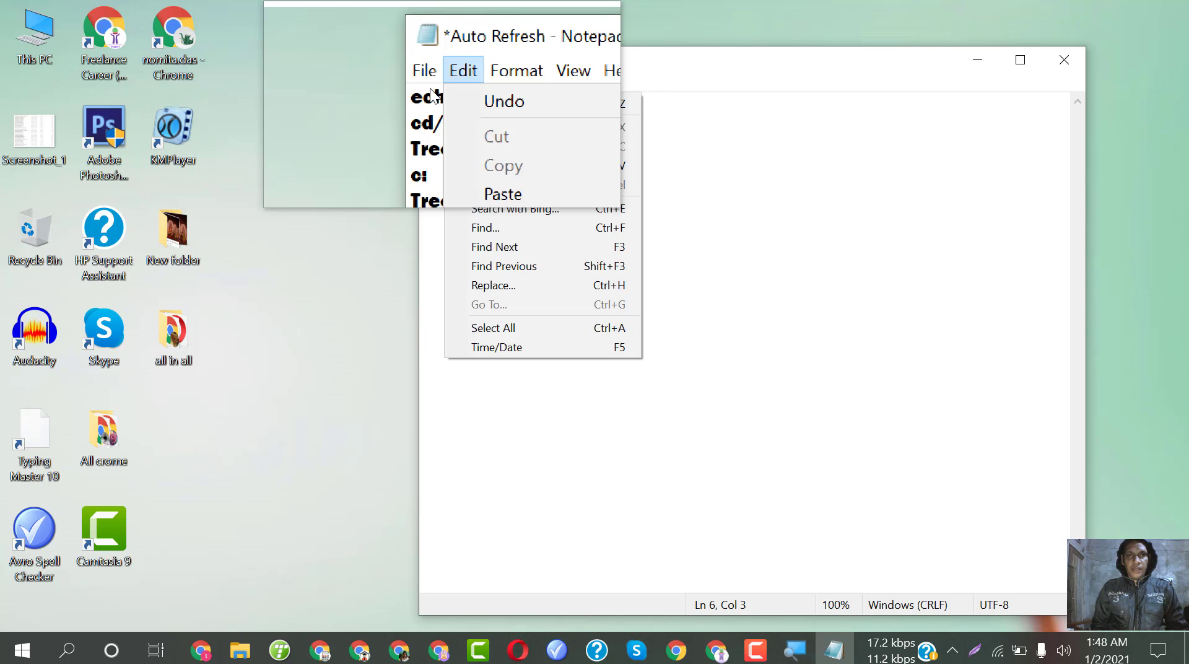
click(432, 81)
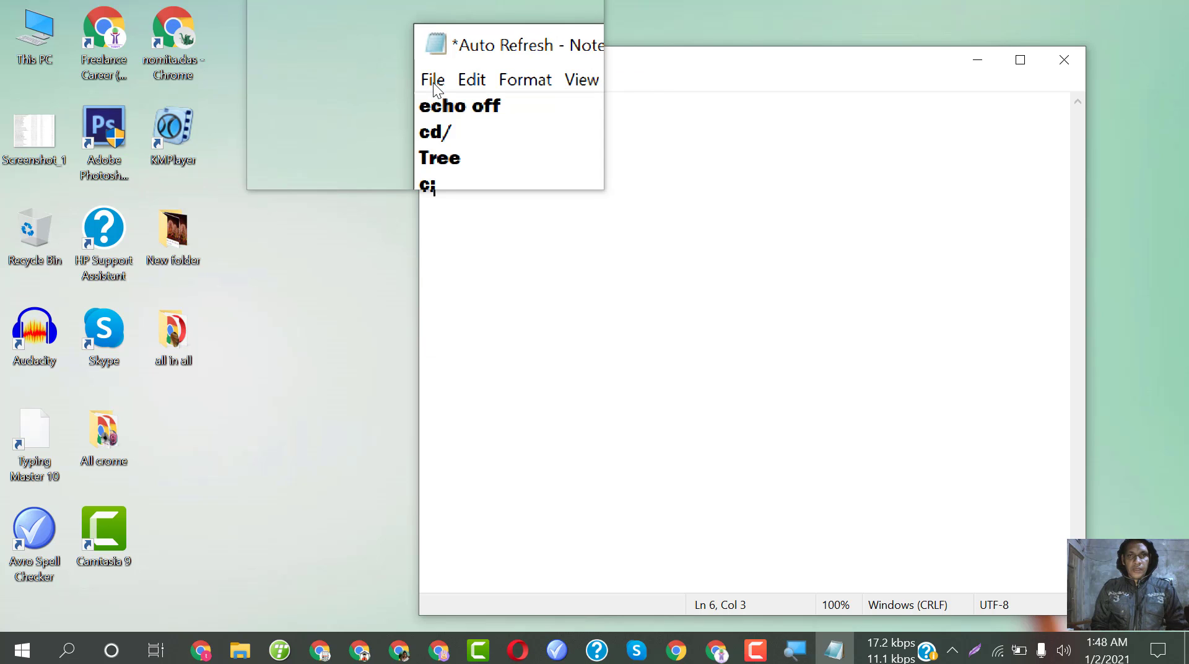
click(432, 83)
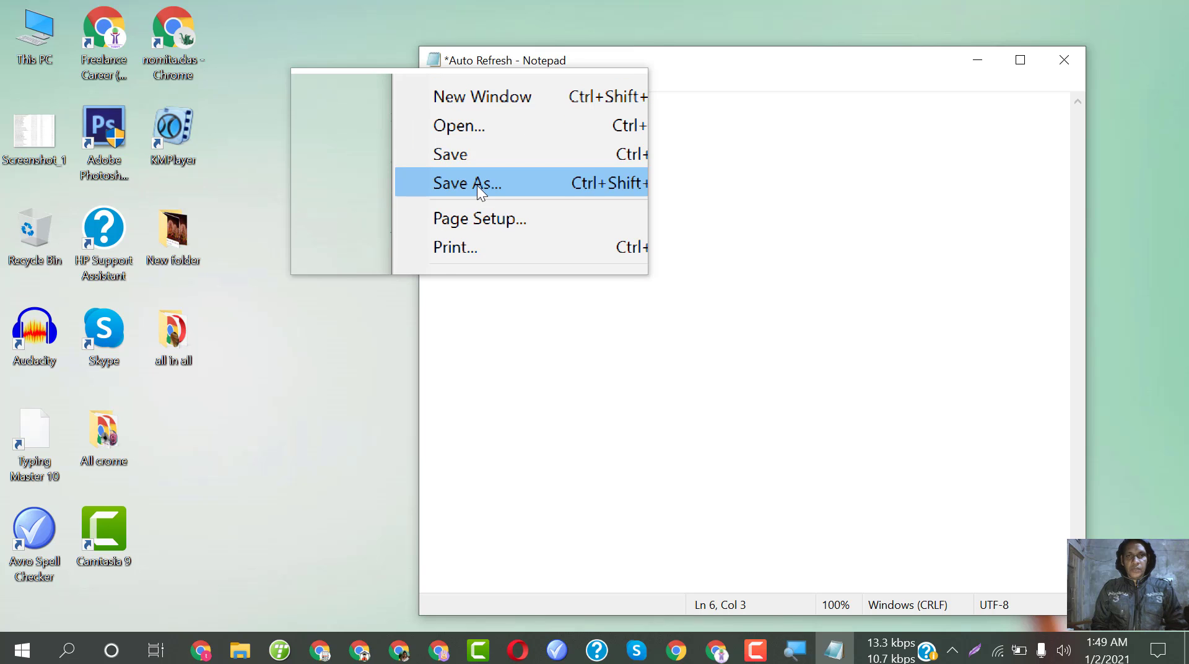
key(Return)
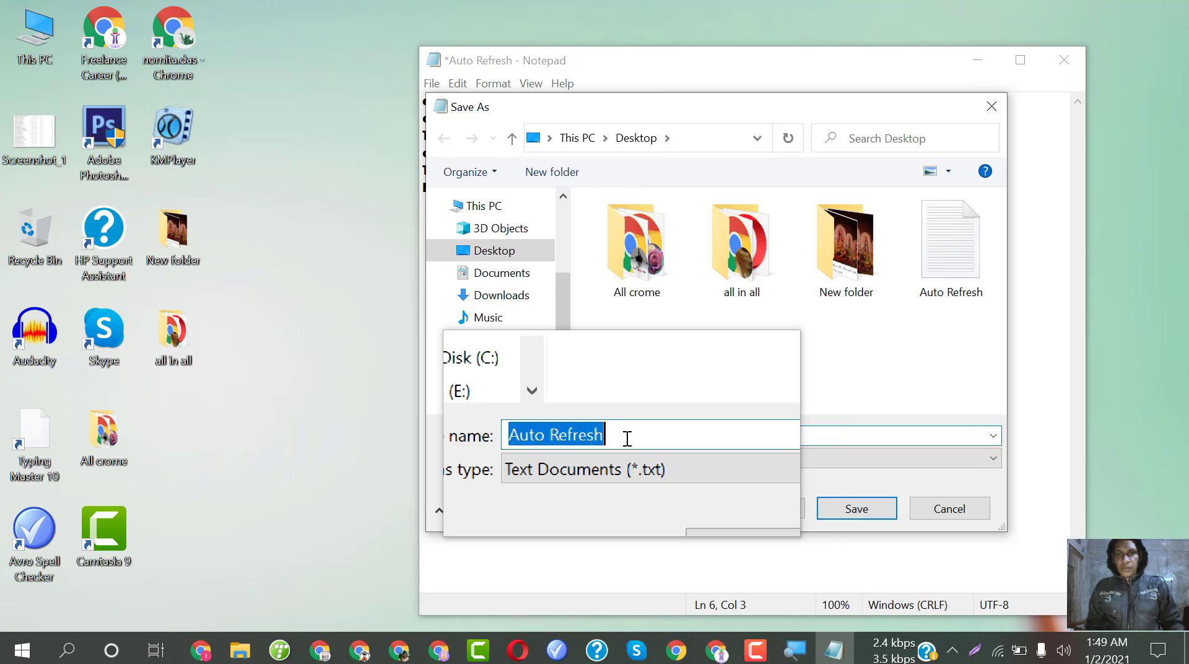
click(627, 438)
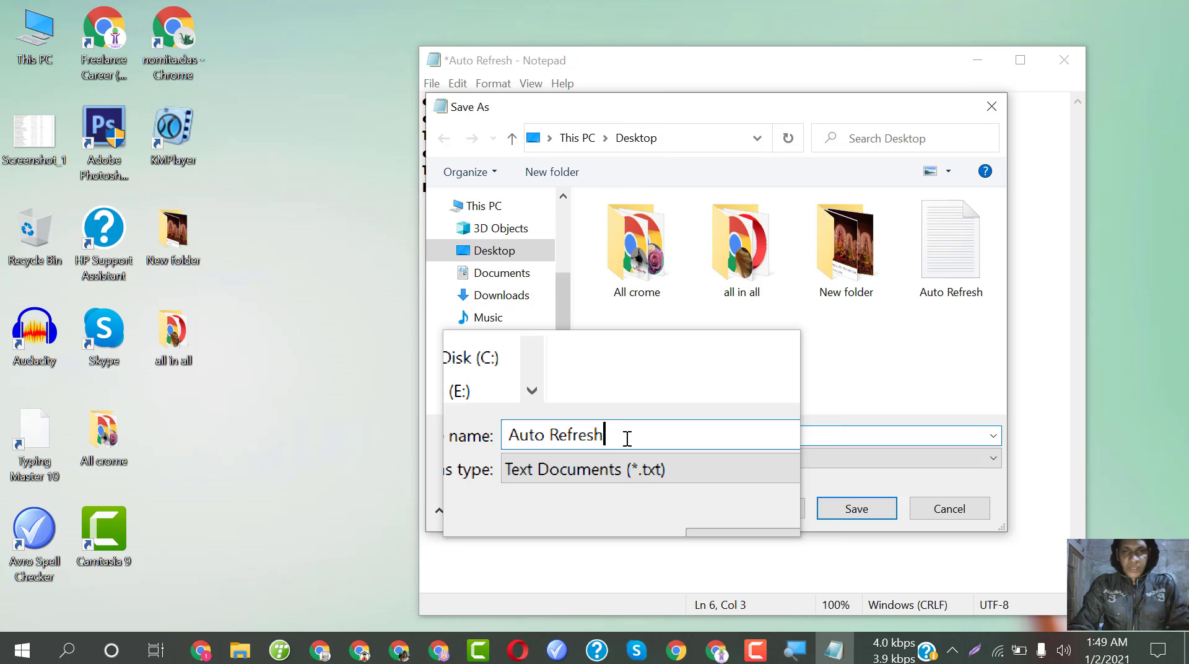
text(.)
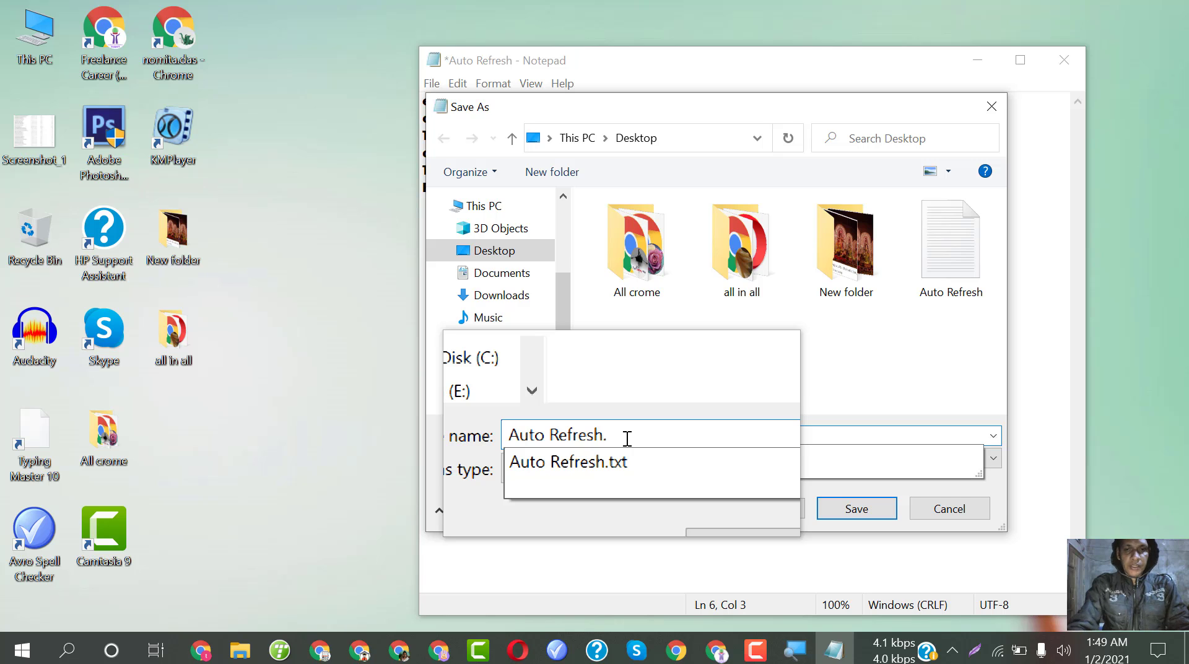
text(BAT)
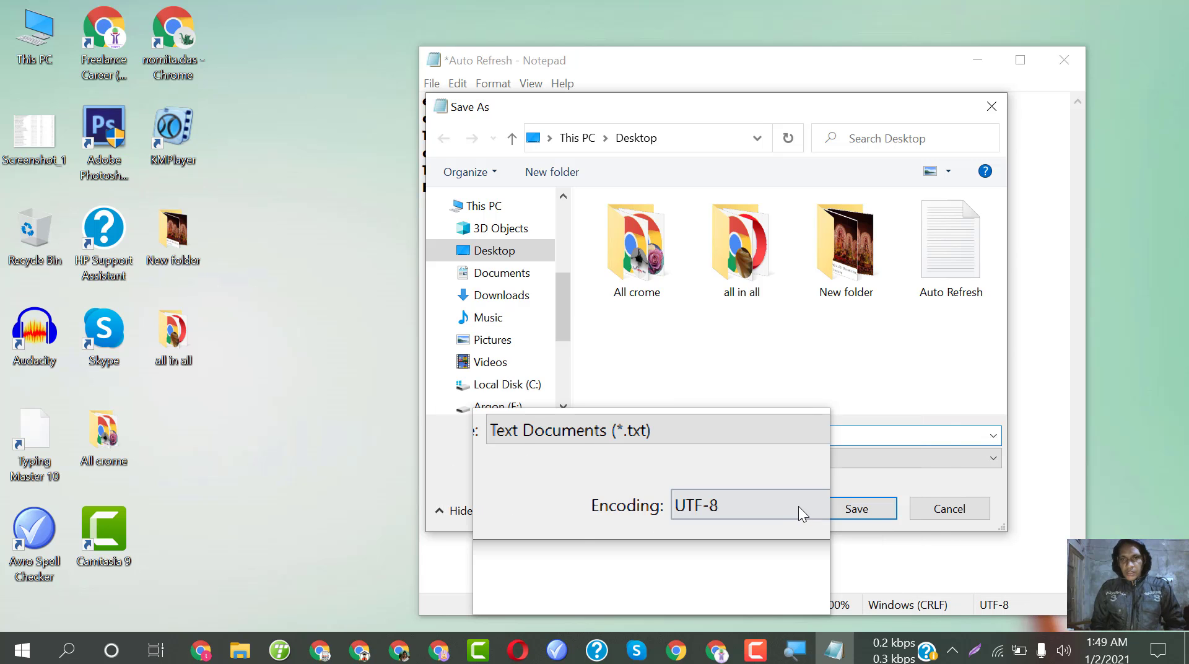
click(718, 509)
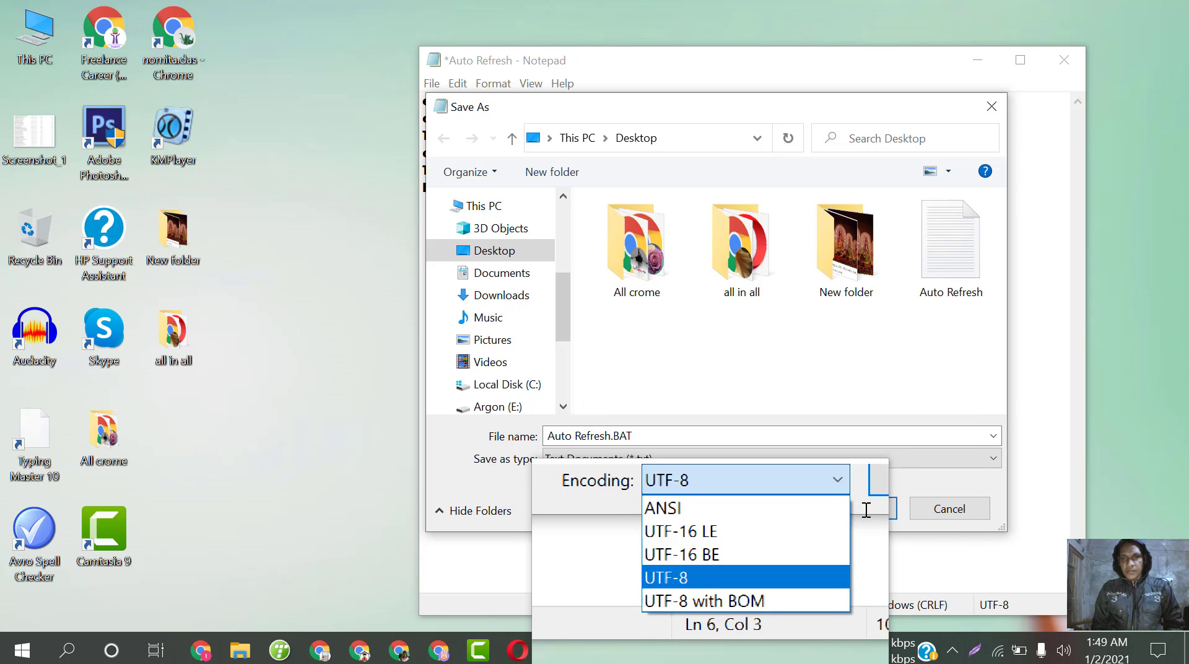
key(Return)
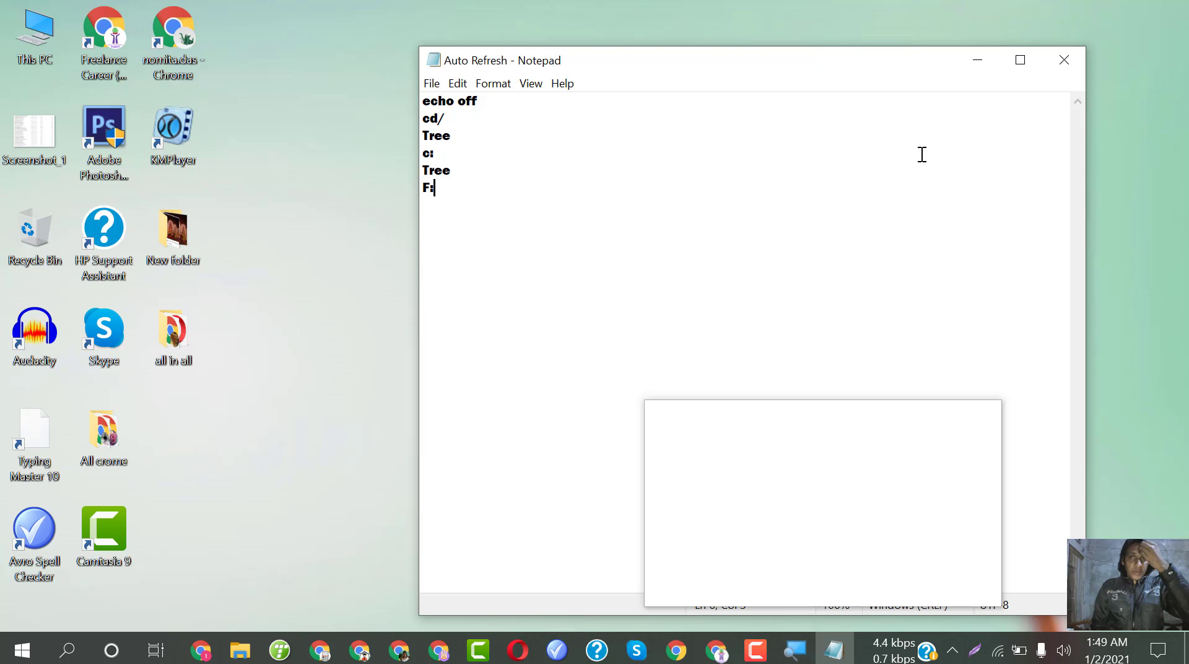
Run the Auto Refresh batch file from the desktop
click(134, 467)
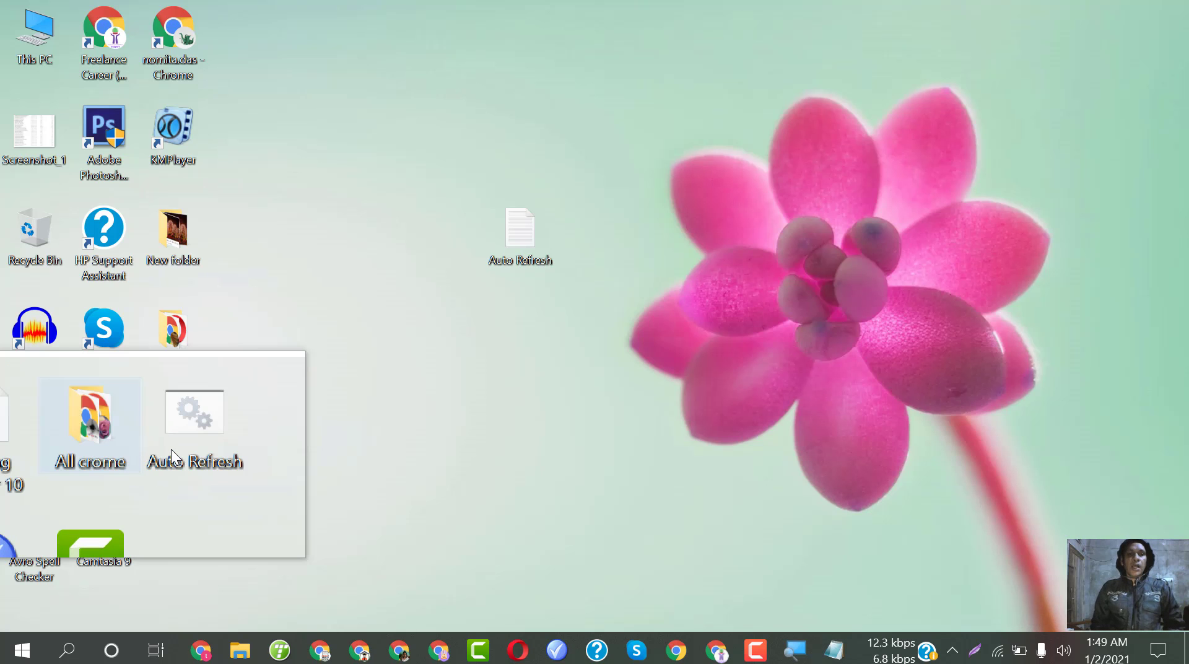
click(171, 451)
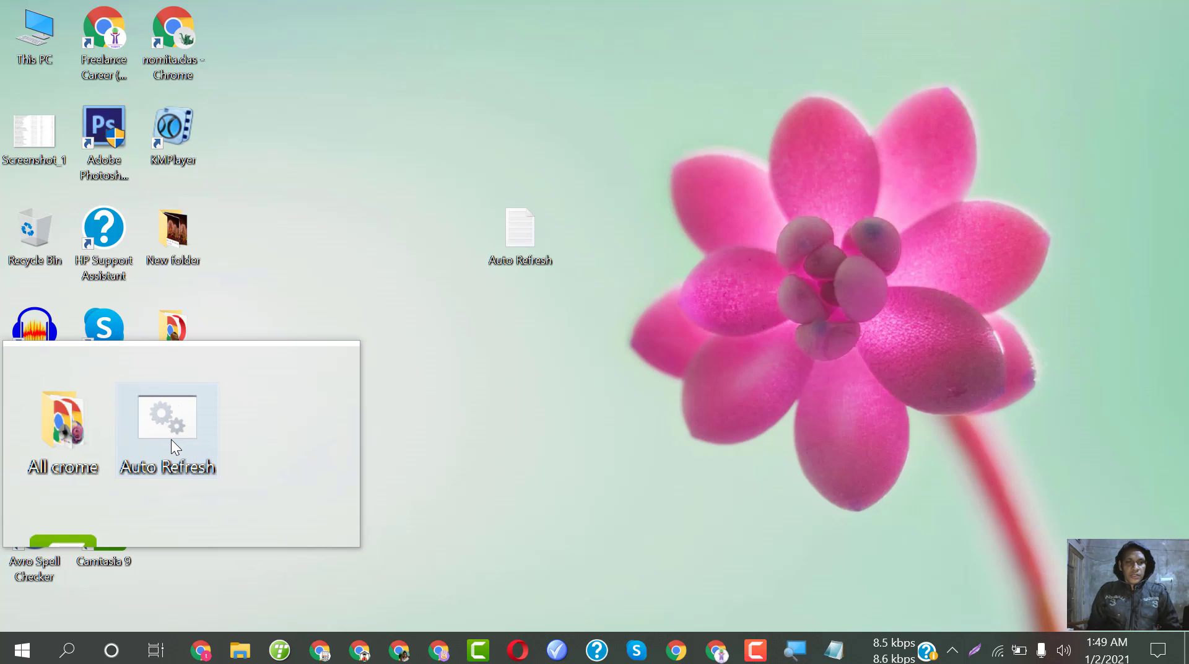
double_click(171, 440)
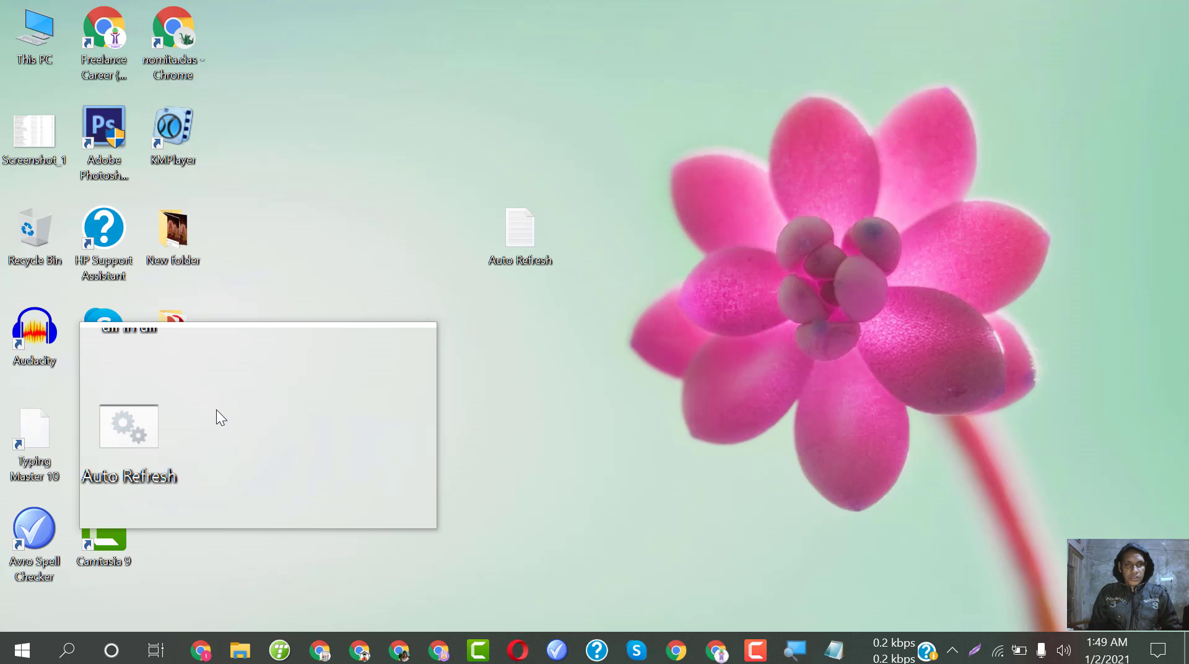
Open the Auto Refresh batch file for editing and insert the line "color 4e" below "echo off"
right_click(179, 455)
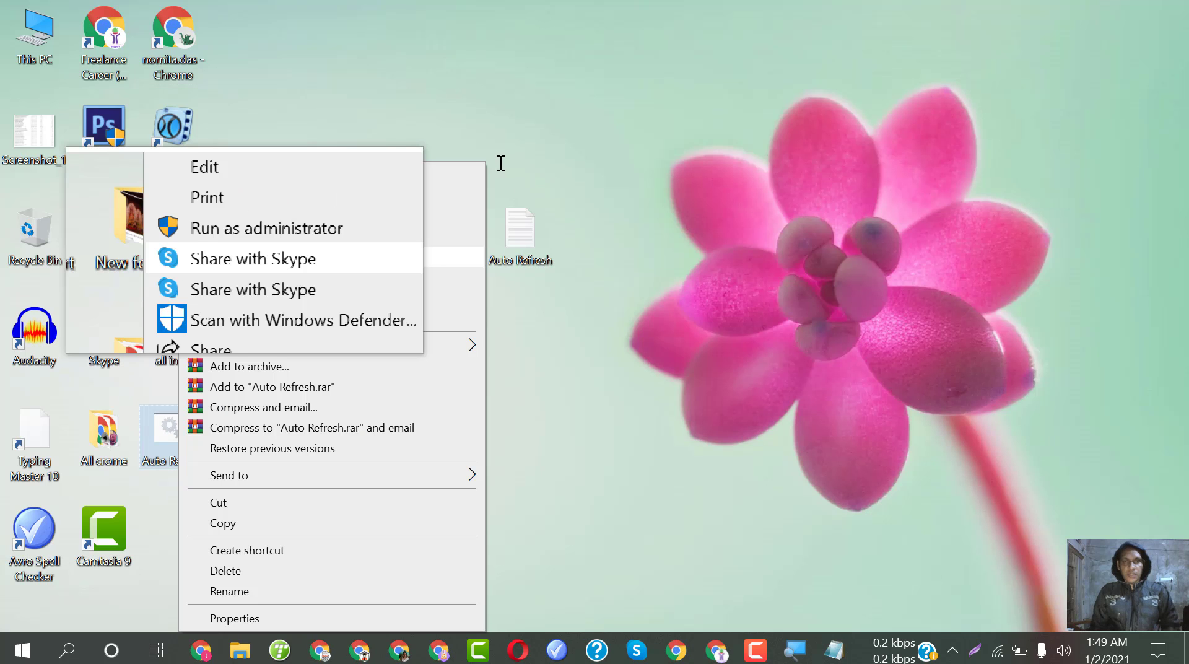
click(232, 198)
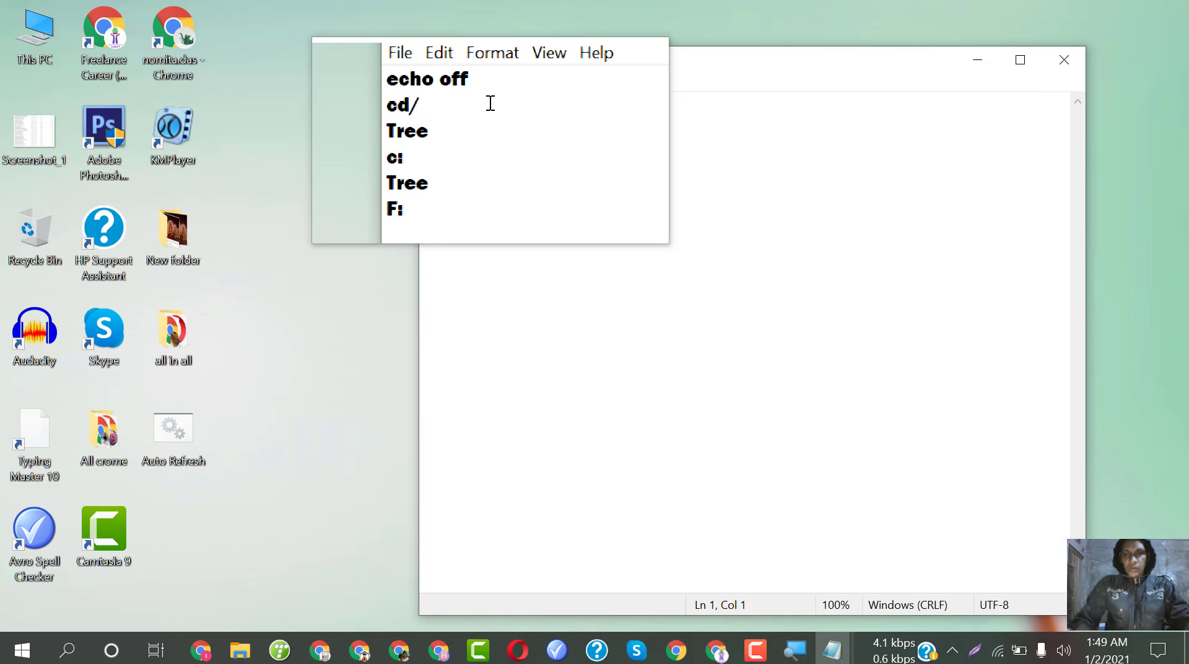
click(490, 104)
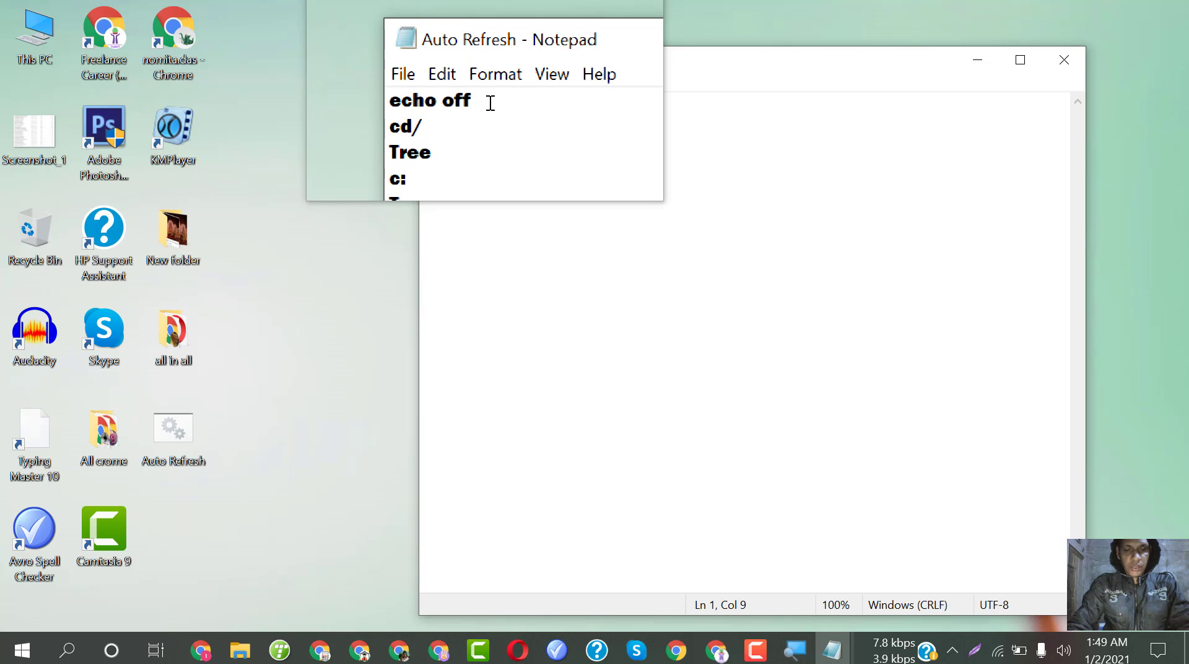
key(Return)
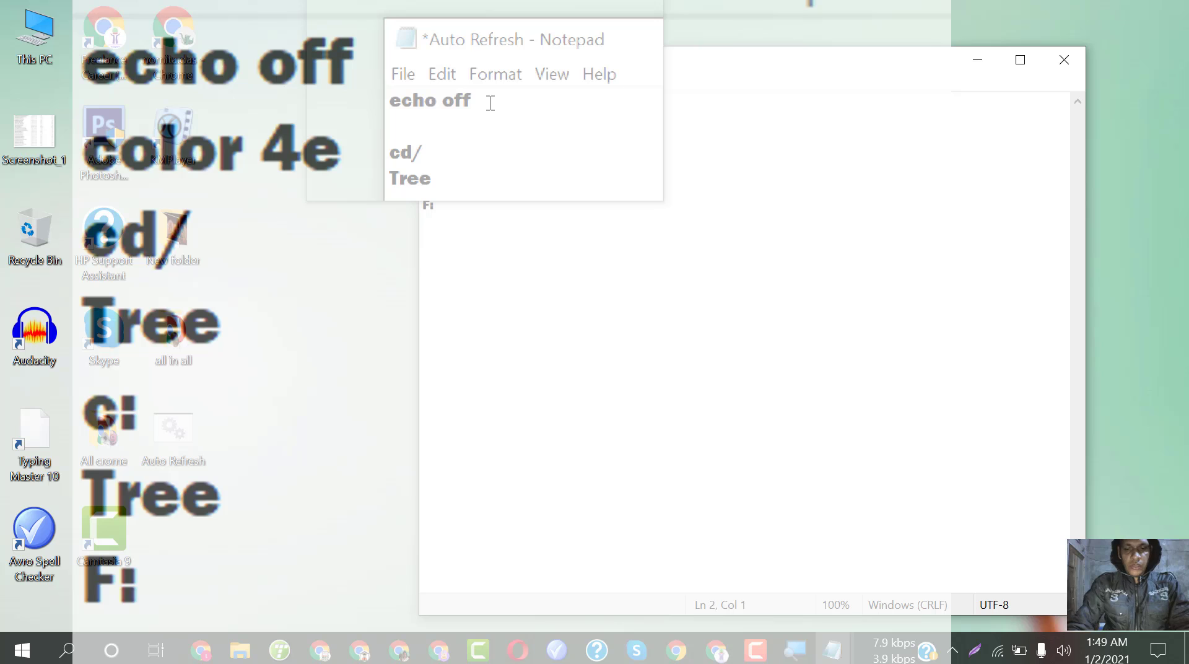
text(col)
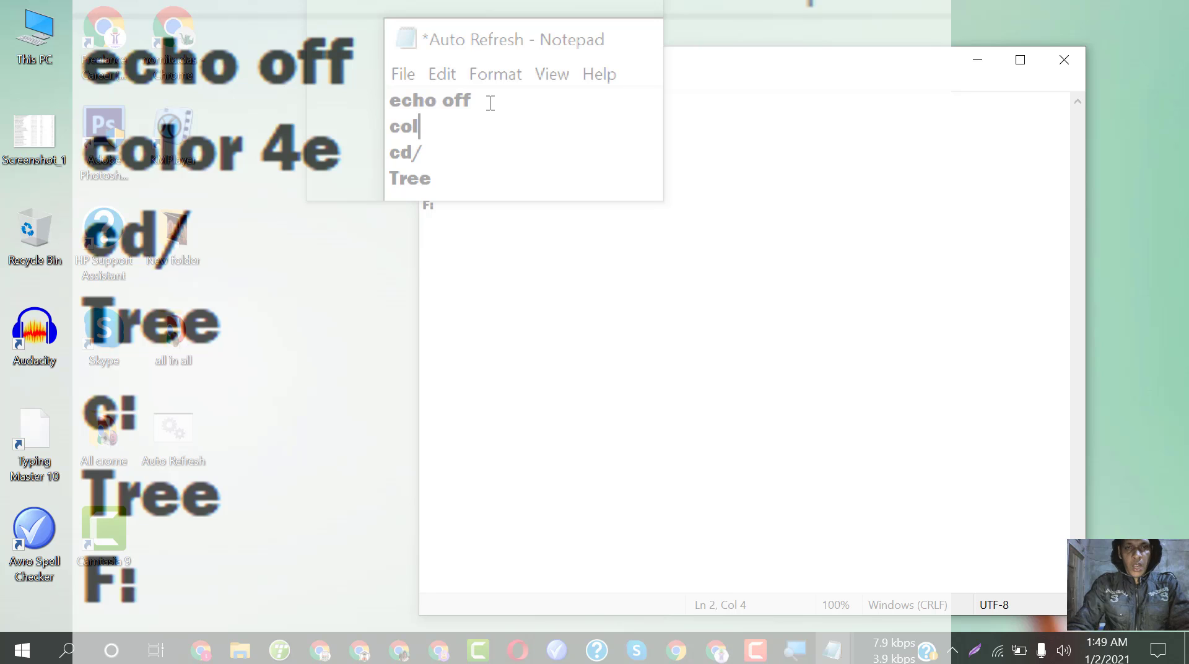
text(or)
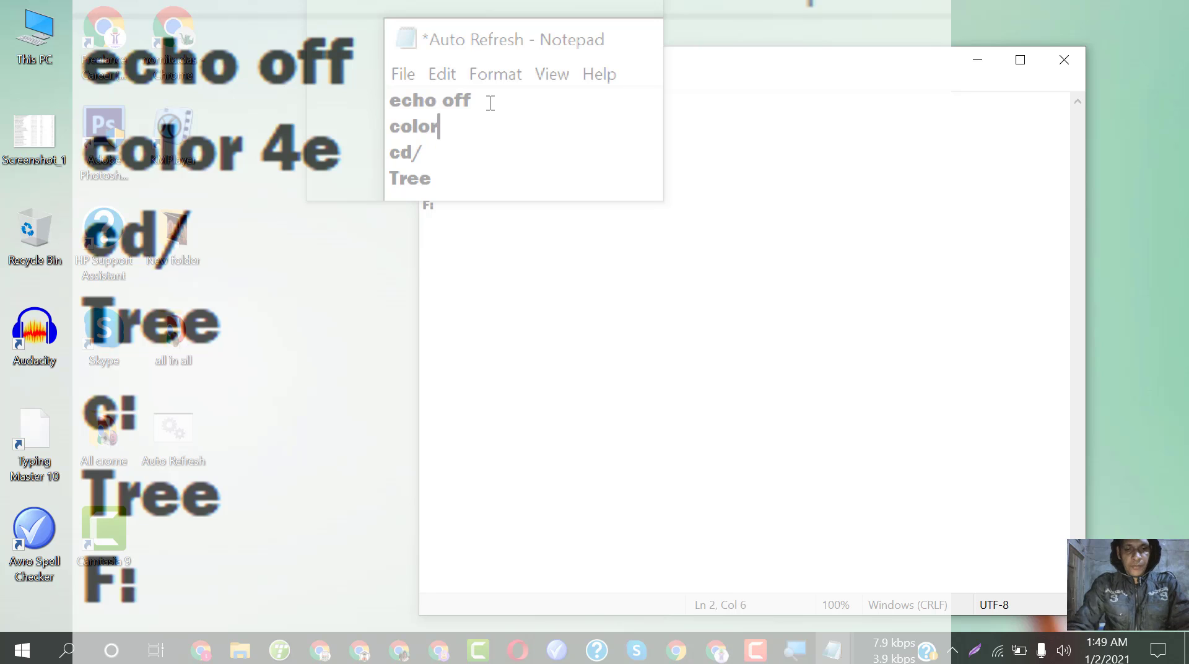
text( 4)
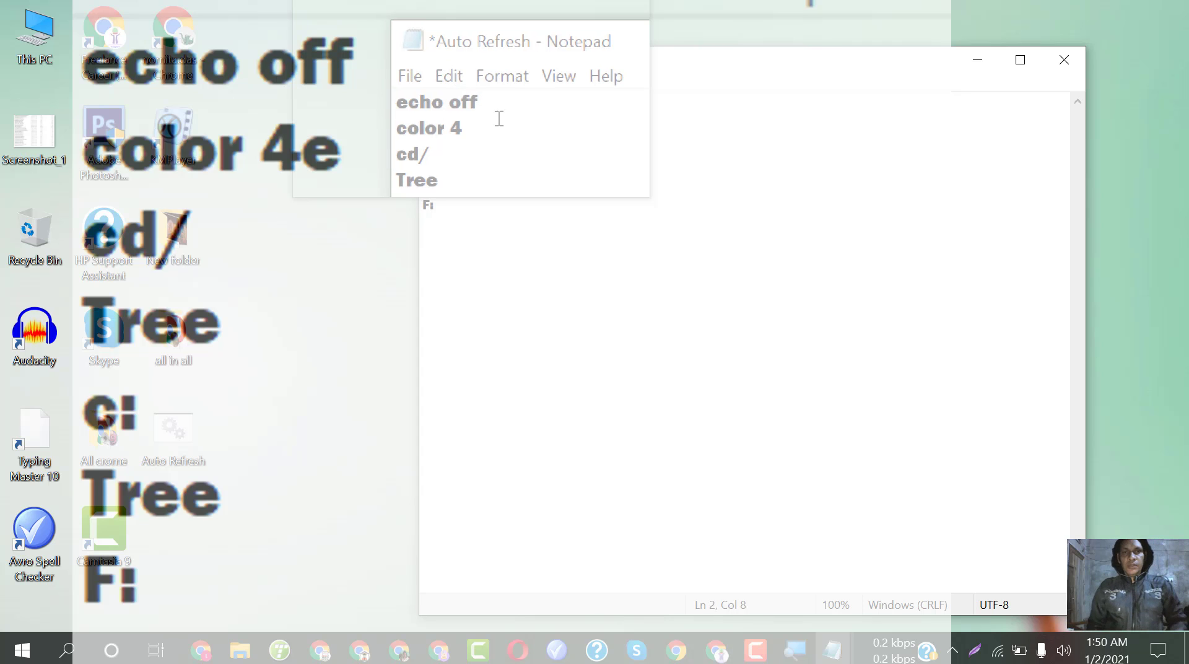
text(e)
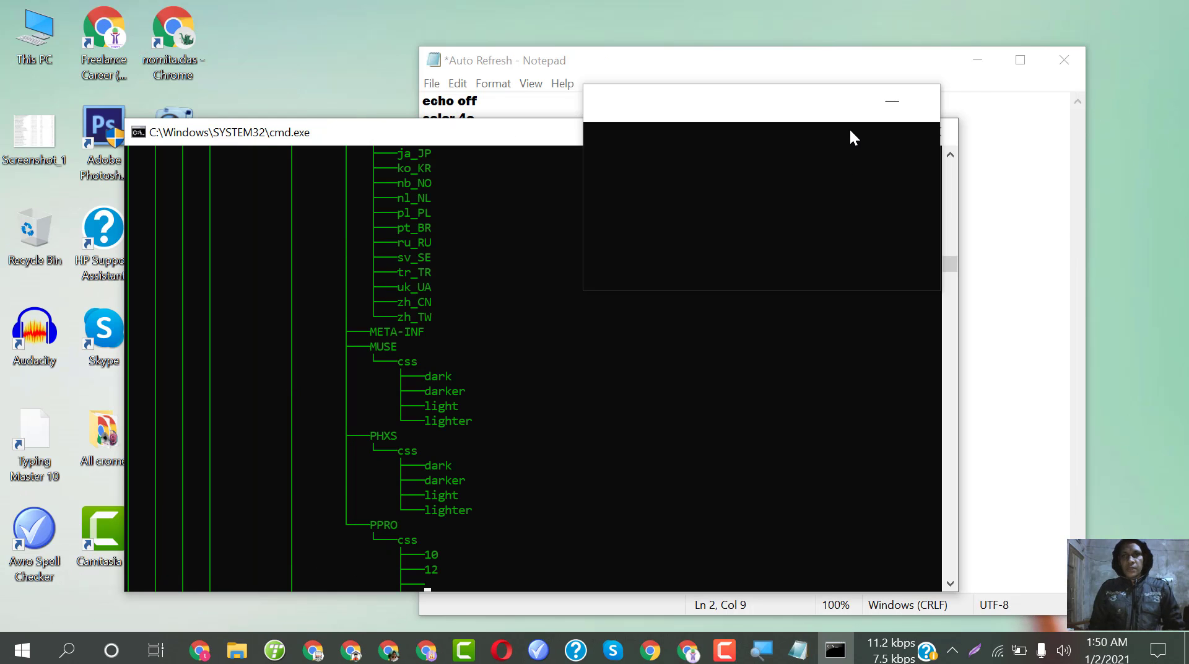
Save the edited batch file and minimize the command window and Notepad
click(886, 131)
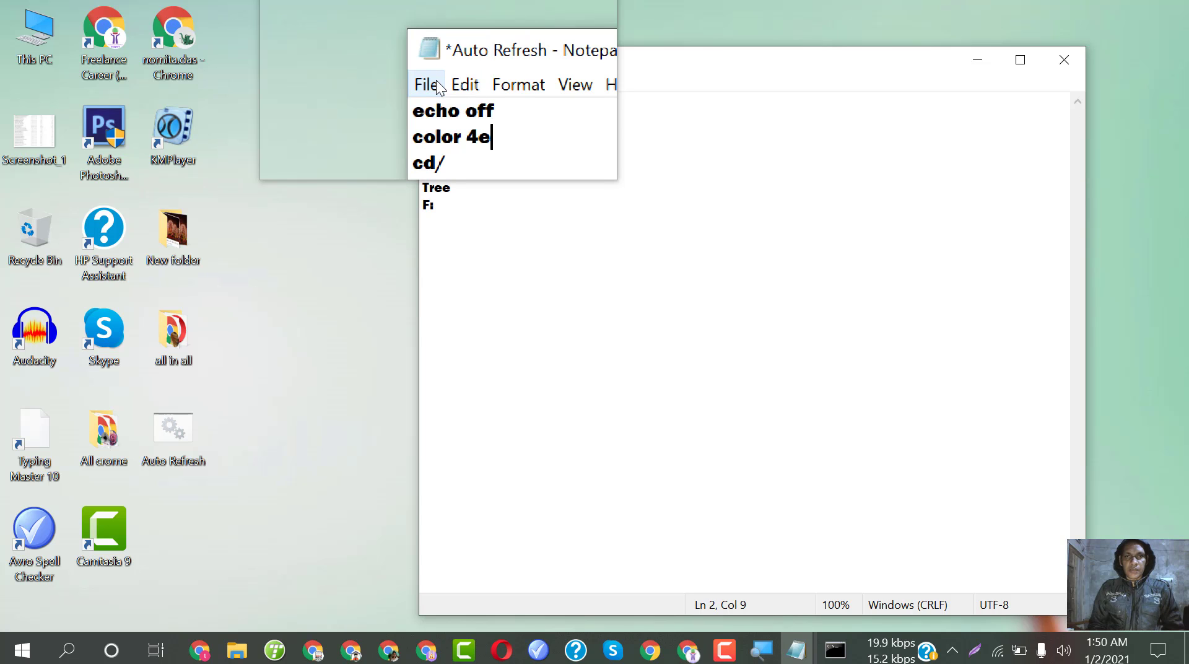
key(alt+f)
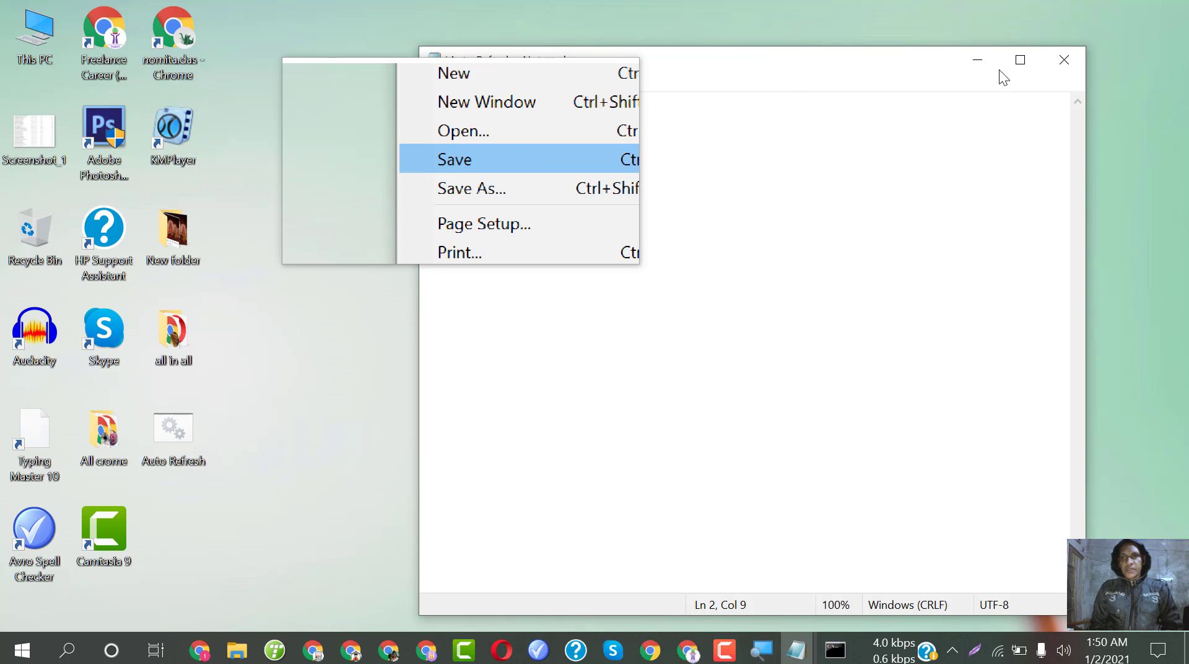
key(Return)
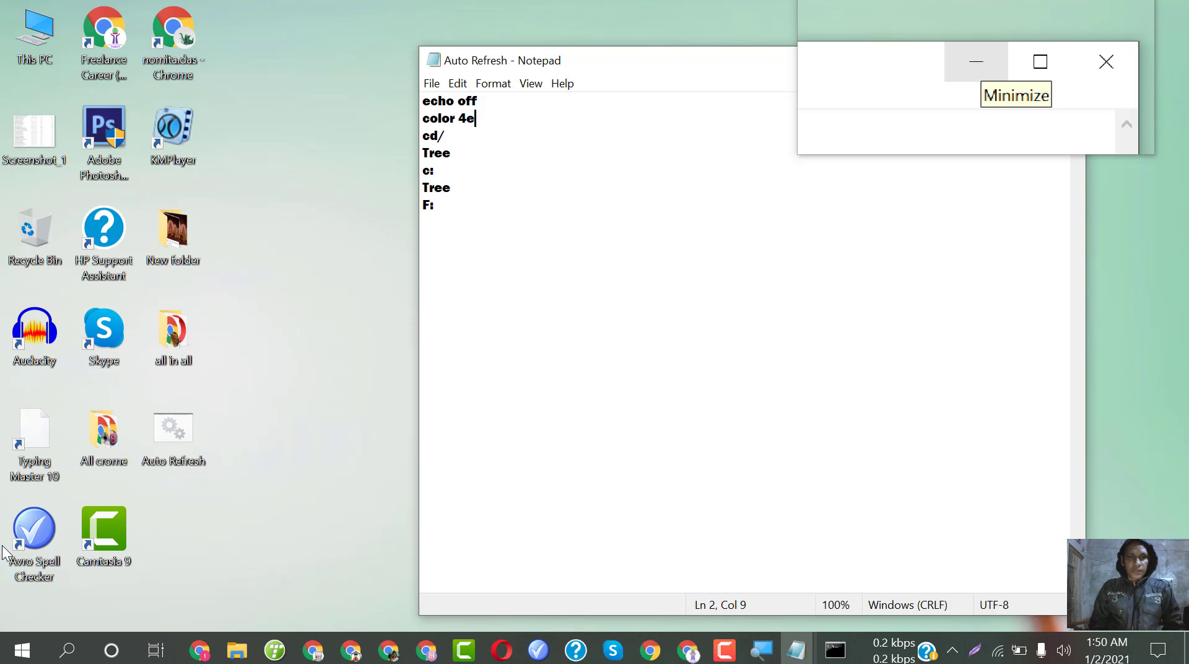
click(980, 57)
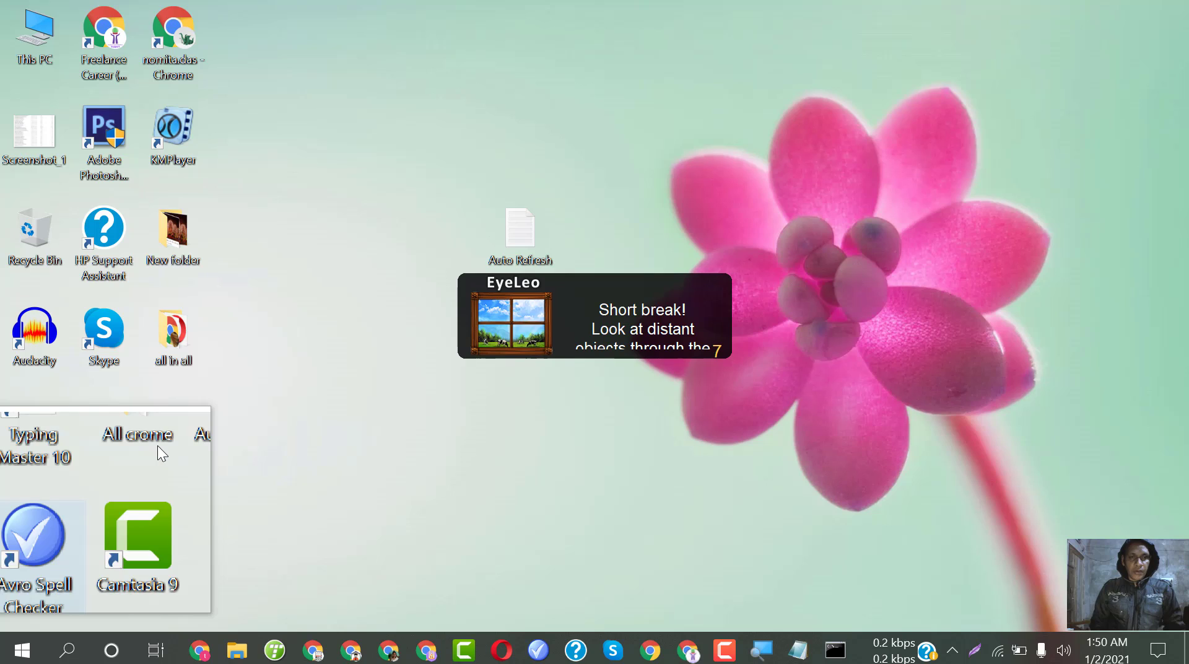
Run the edited Auto Refresh batch file from the desktop and minimize its command window
key(super+plus)
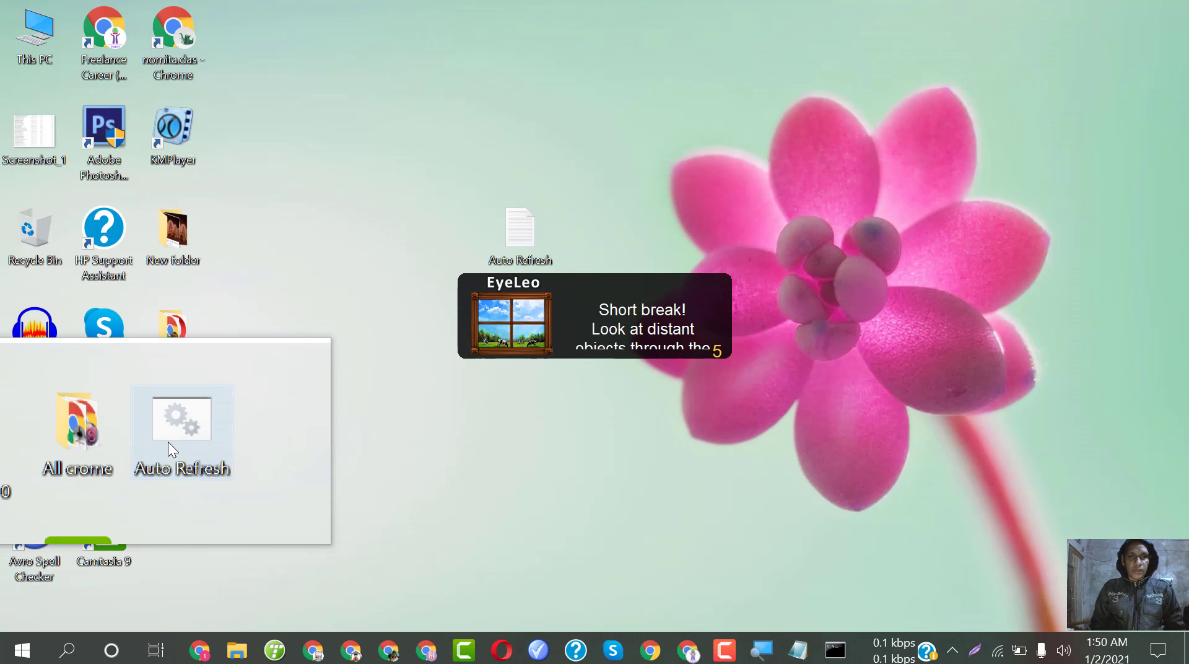
click(169, 440)
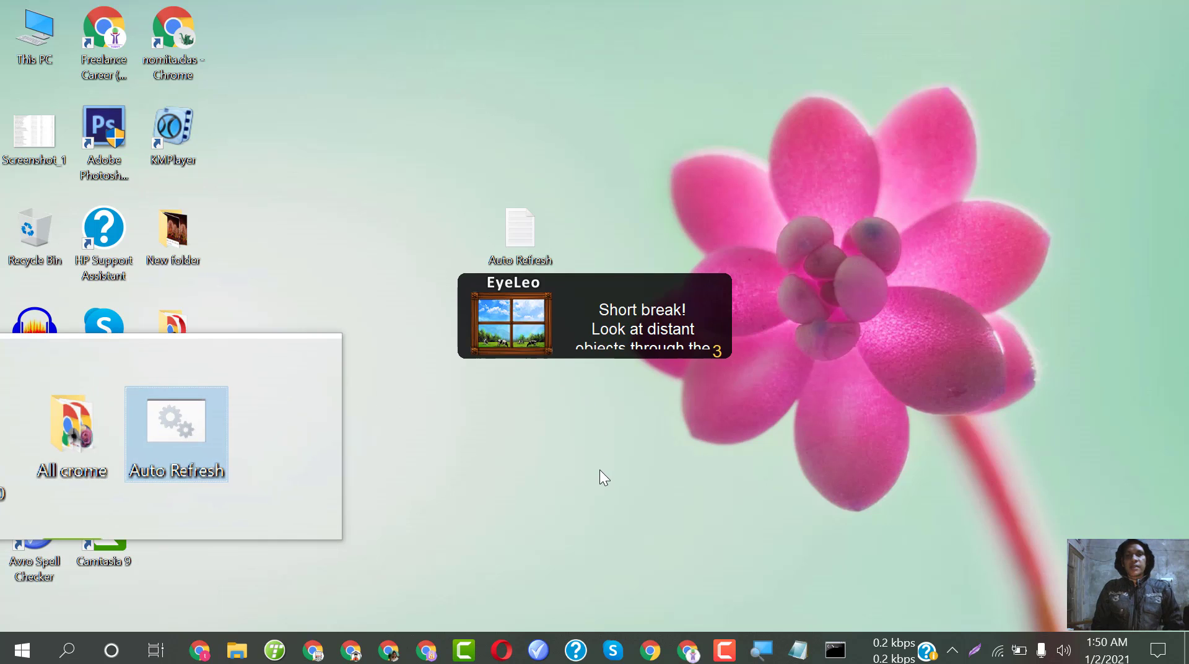
key(Return)
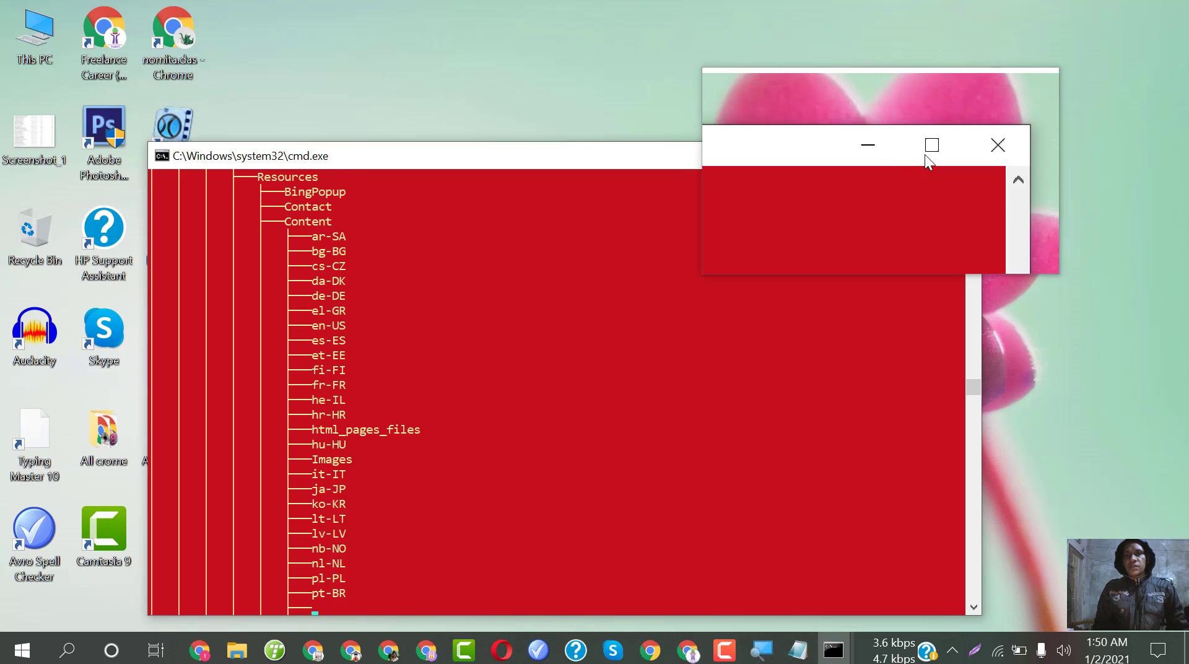
click(882, 155)
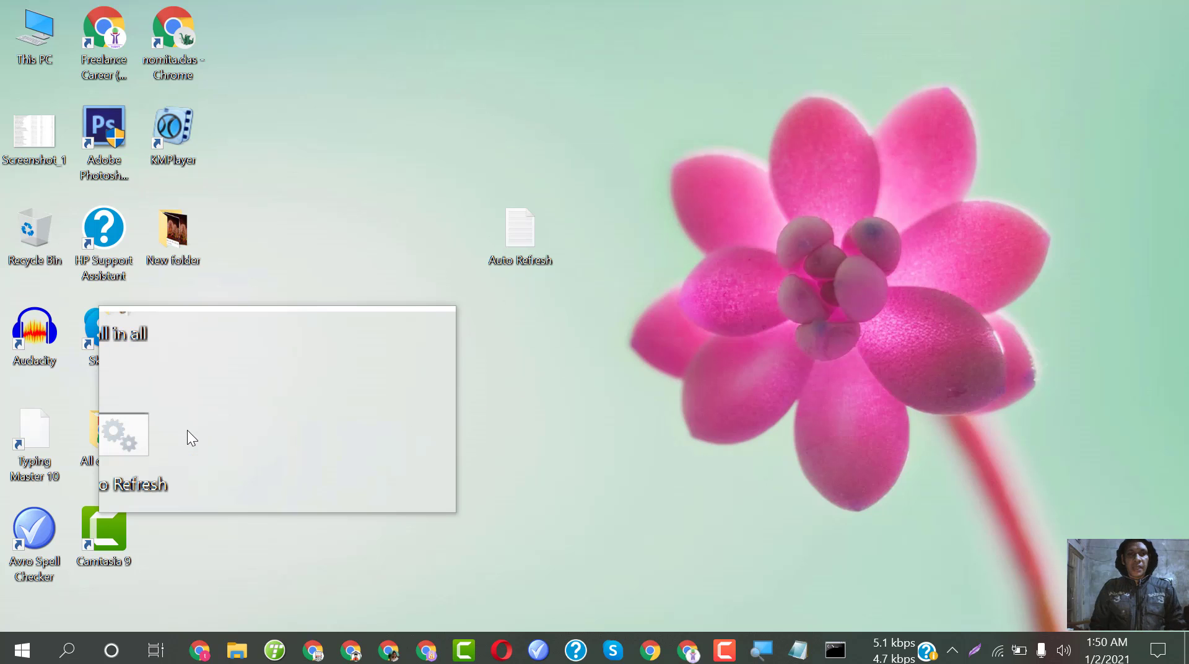
double_click(336, 543)
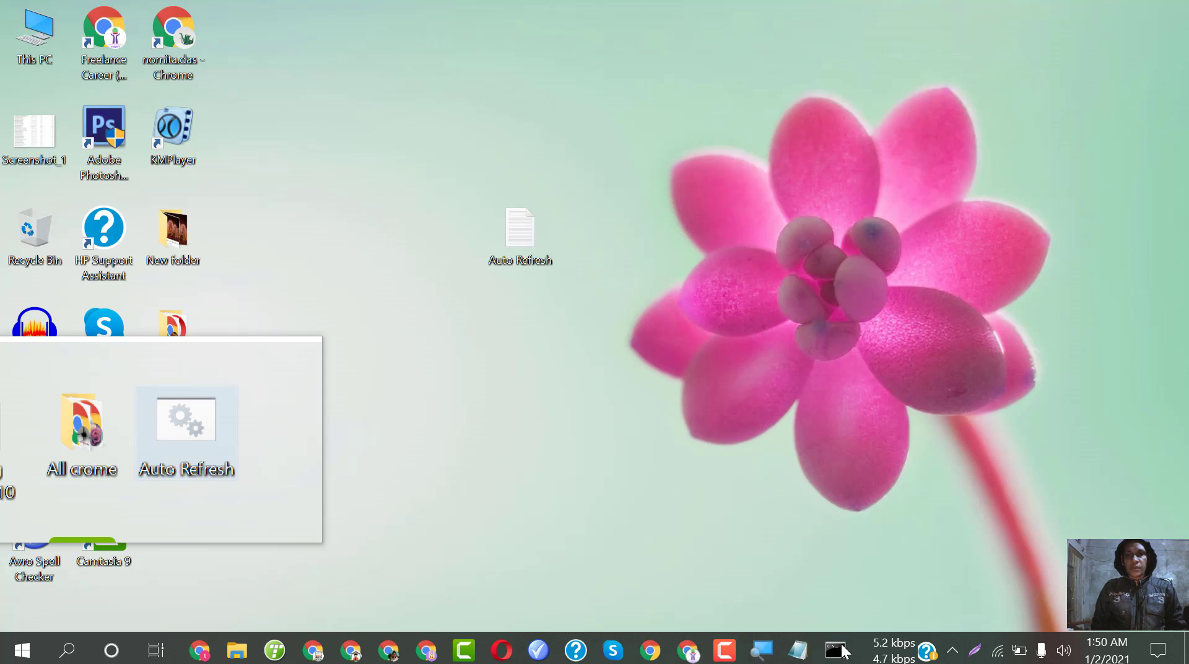
Close all the open command windows at once
click(842, 650)
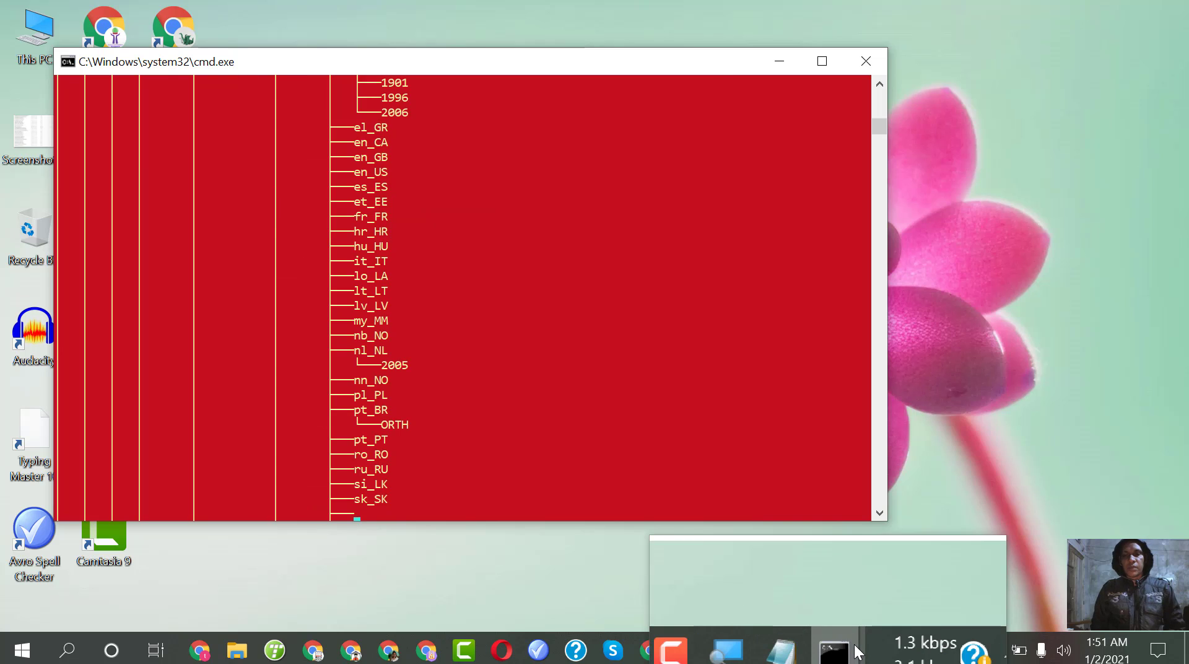
mouse_move(852, 654)
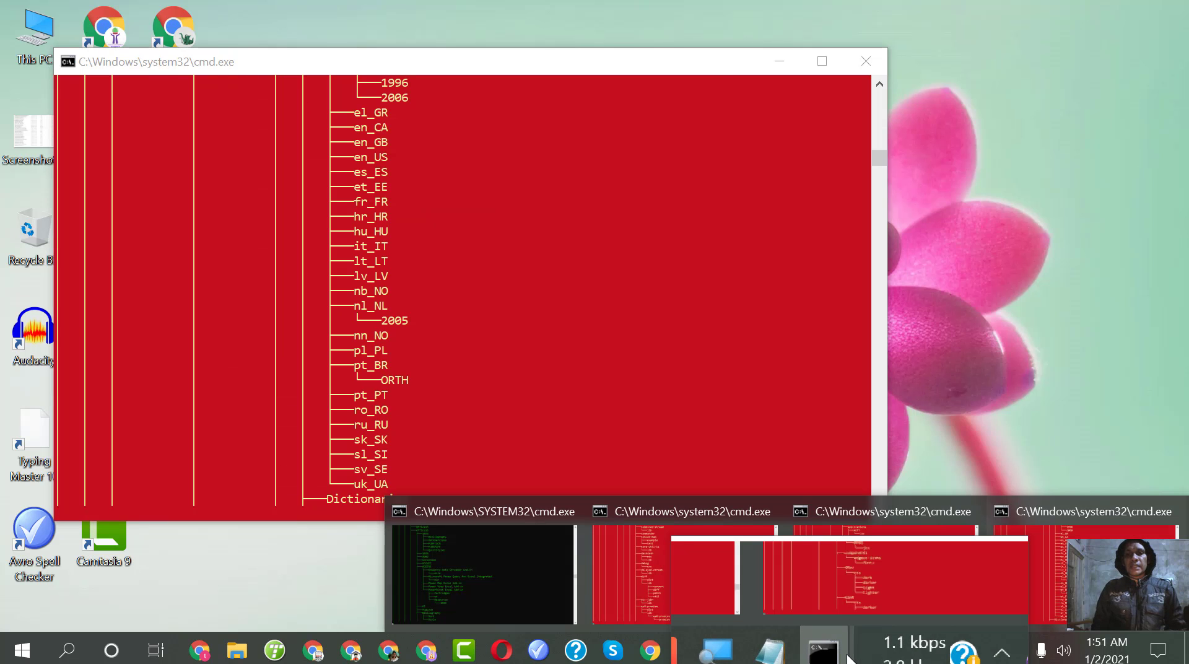
right_click(849, 655)
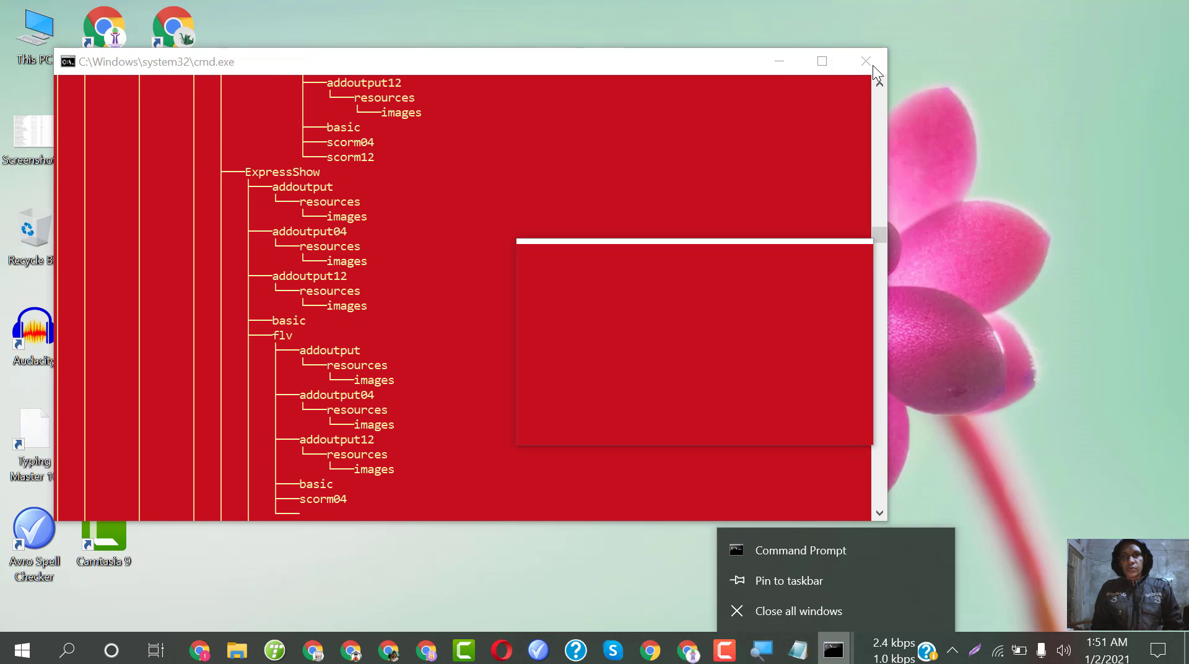
click(894, 600)
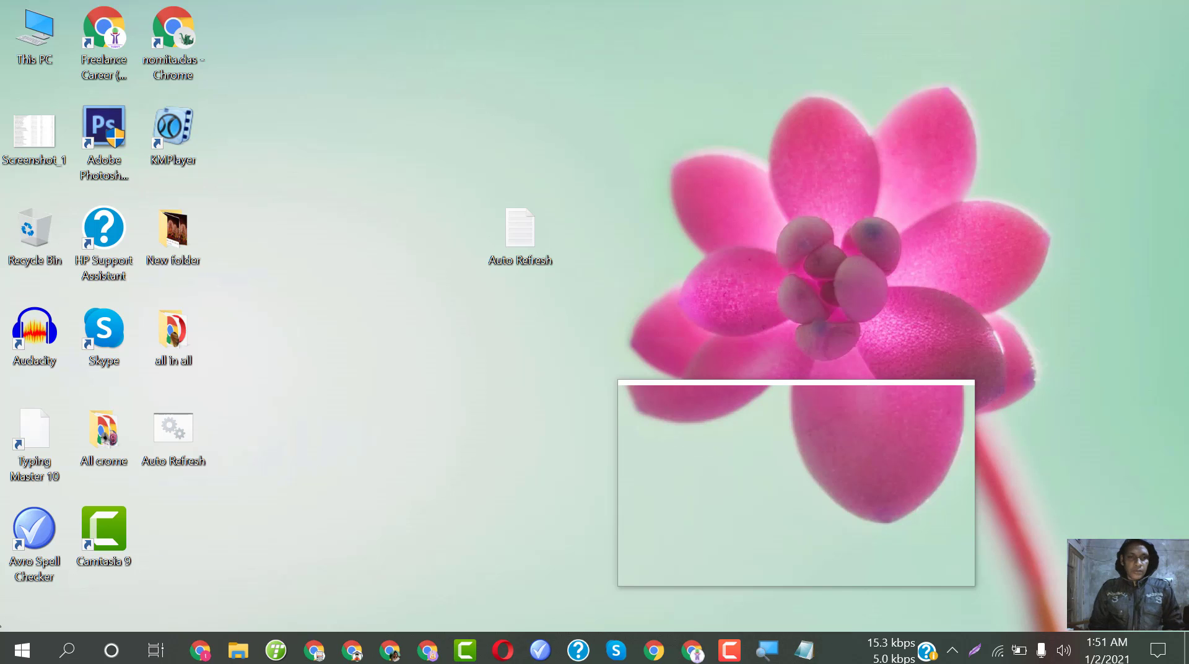
Open Task Scheduler from Windows Administrative Tools
click(18, 655)
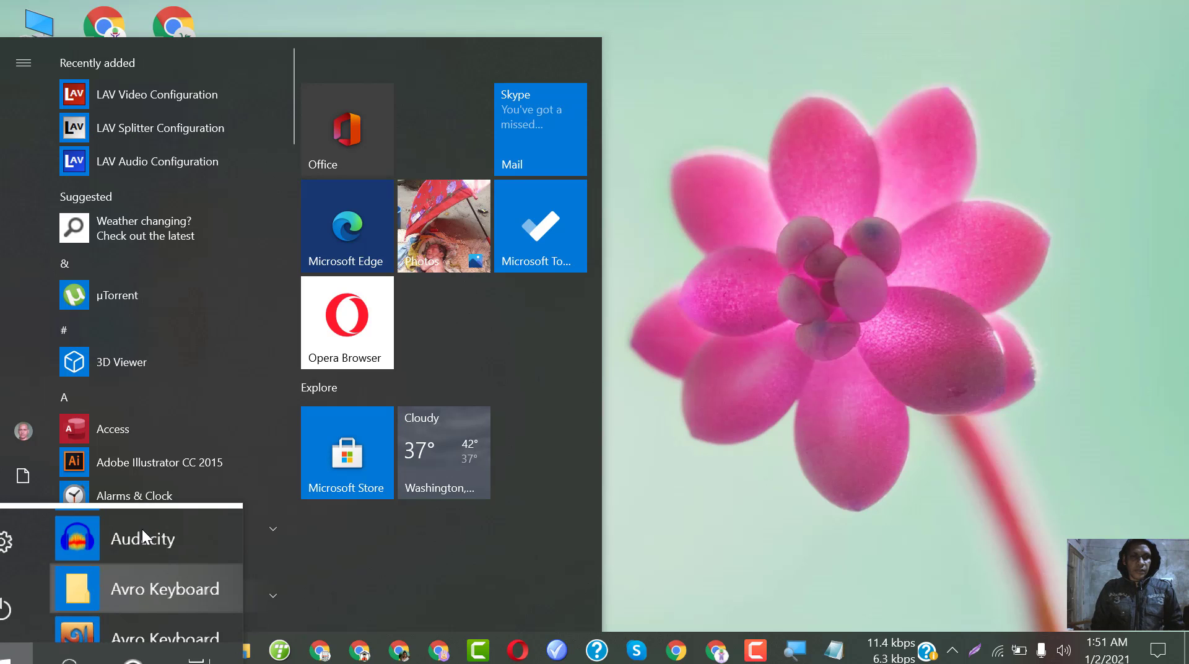
scroll(156, 594, down, 10)
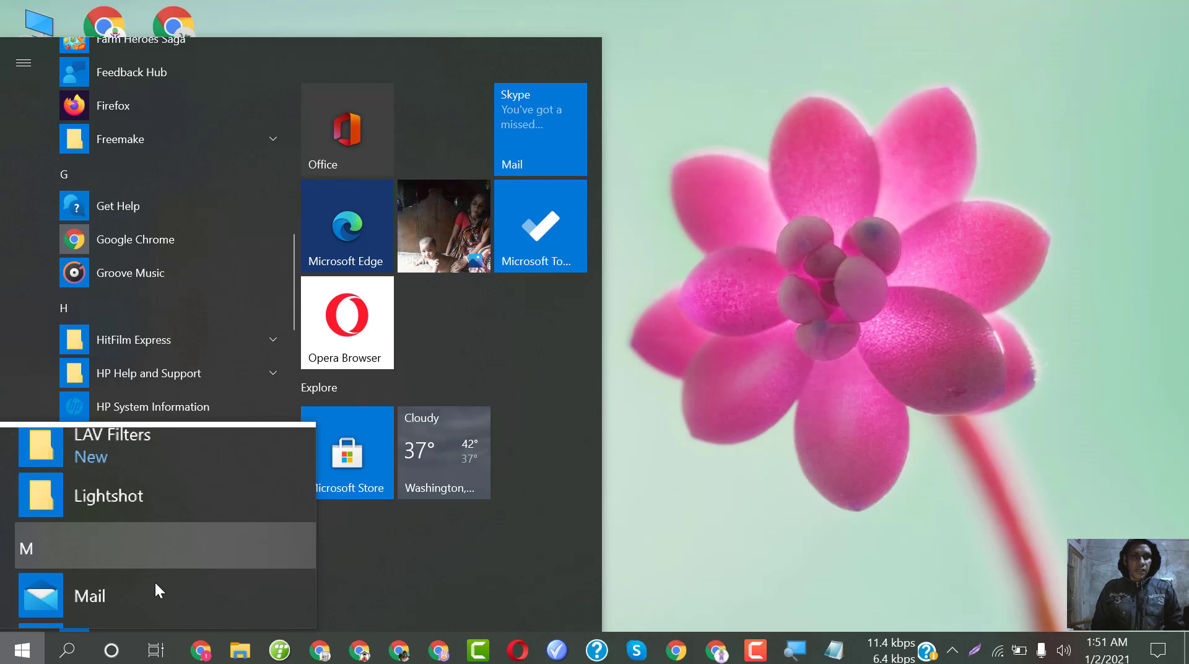
scroll(160, 557, down, 10)
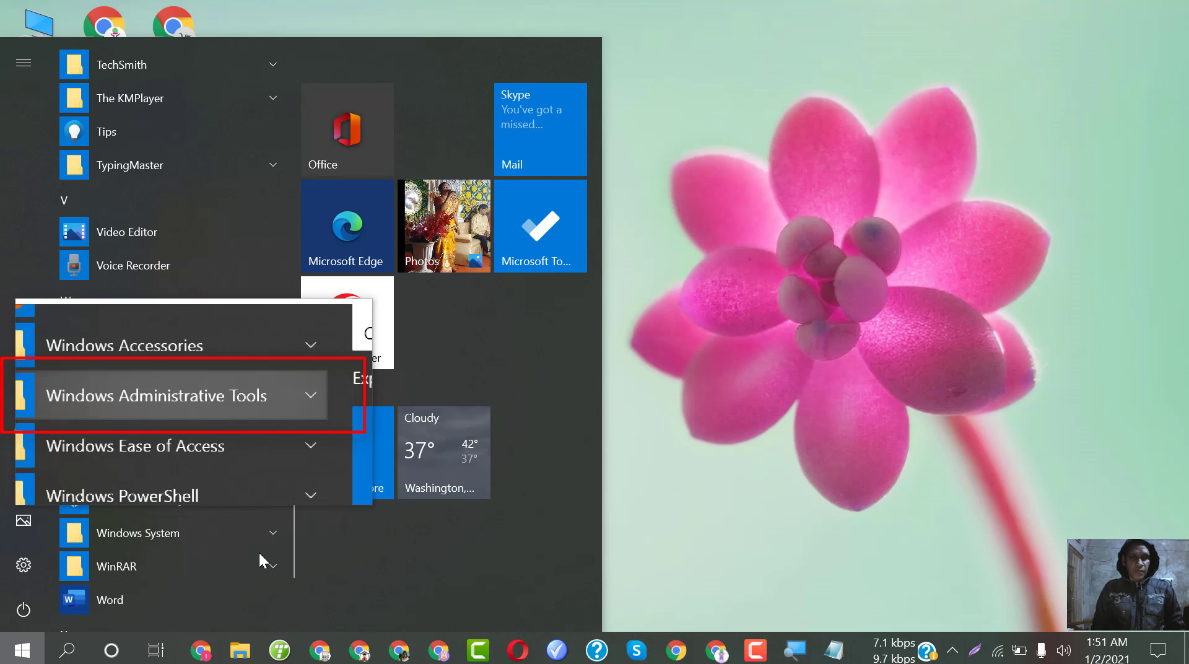
click(205, 399)
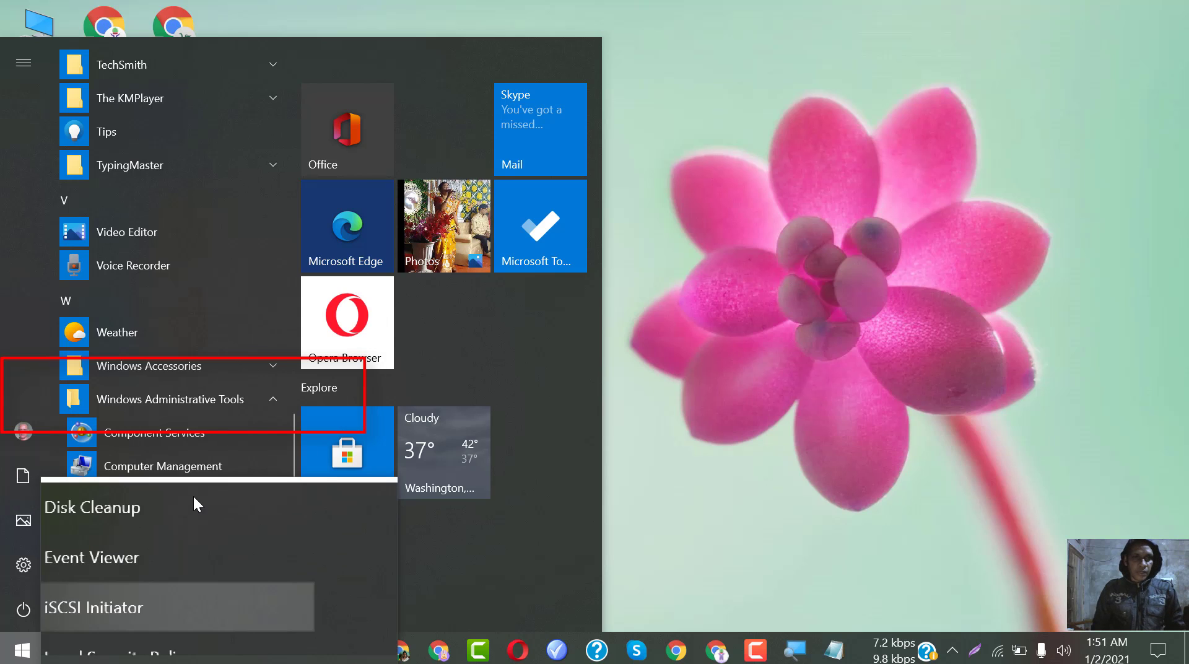
scroll(192, 494, down, 5)
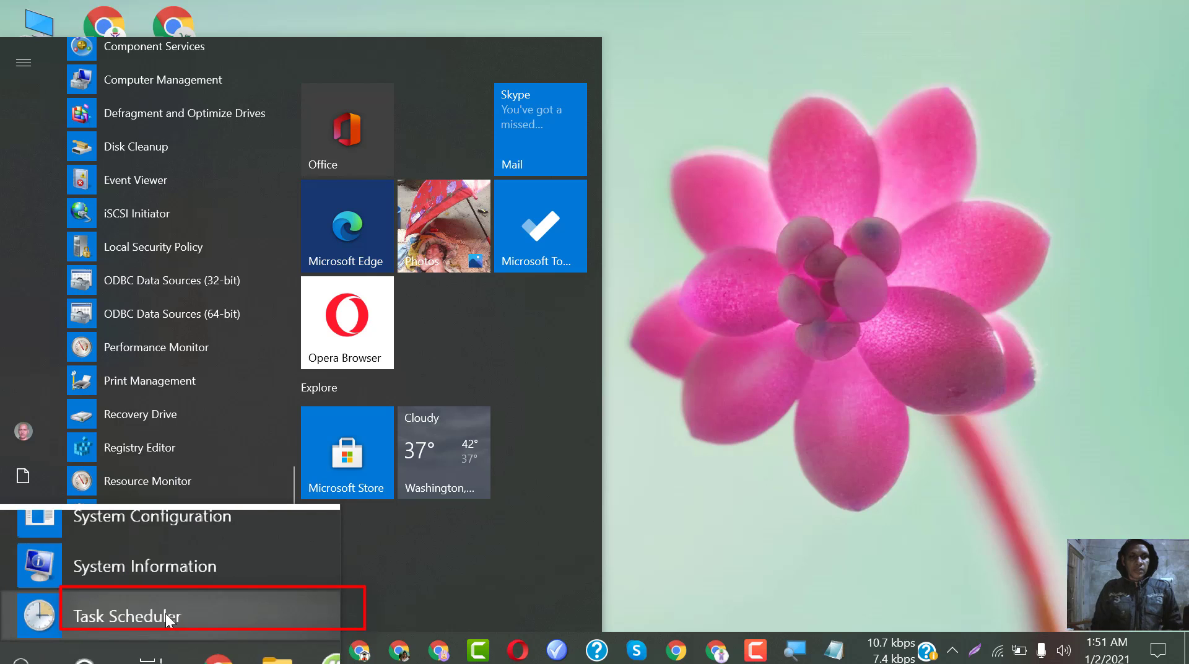
click(165, 613)
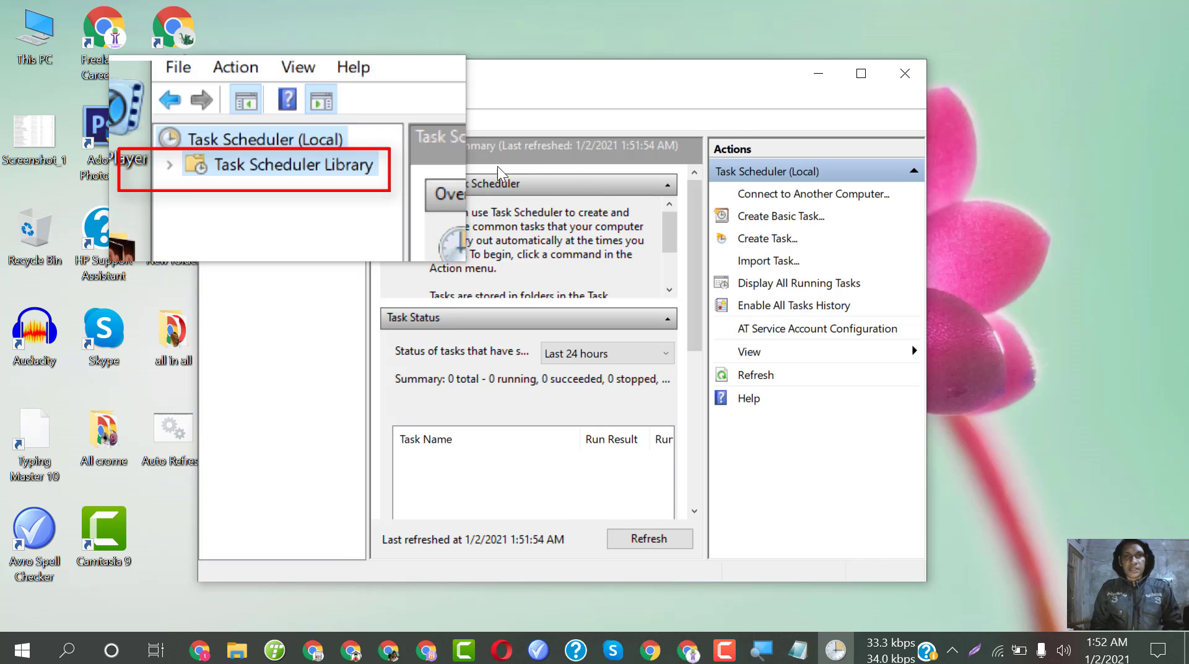
Delete the existing Auto refresh task from the Task Scheduler Library
click(287, 164)
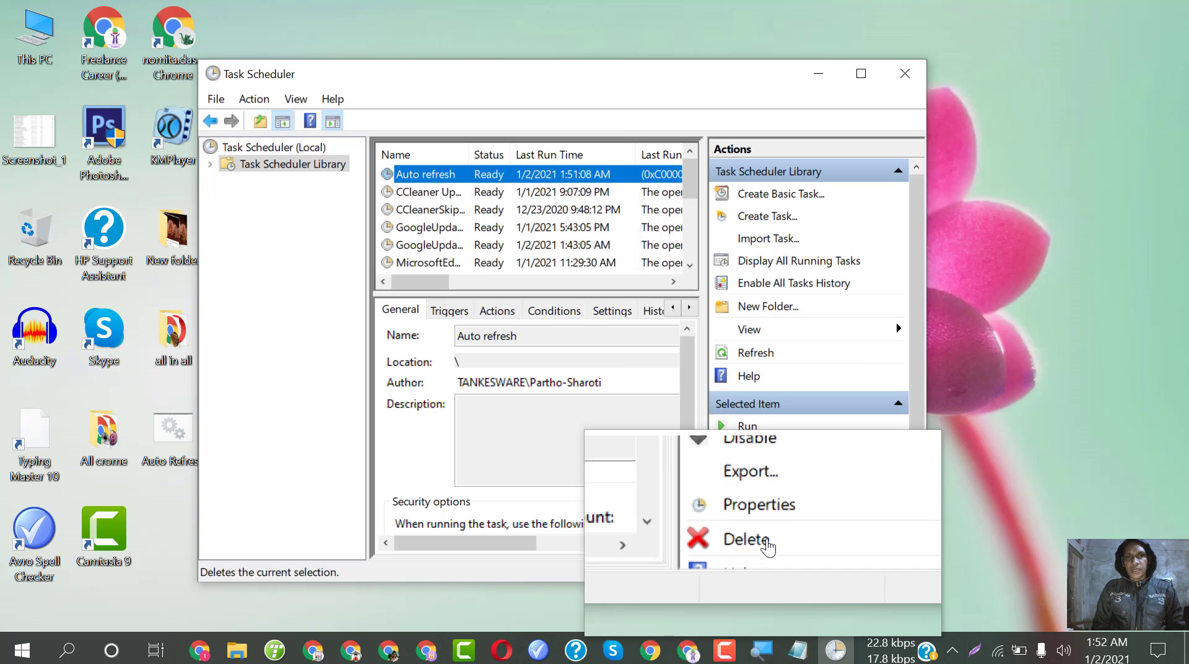
click(659, 449)
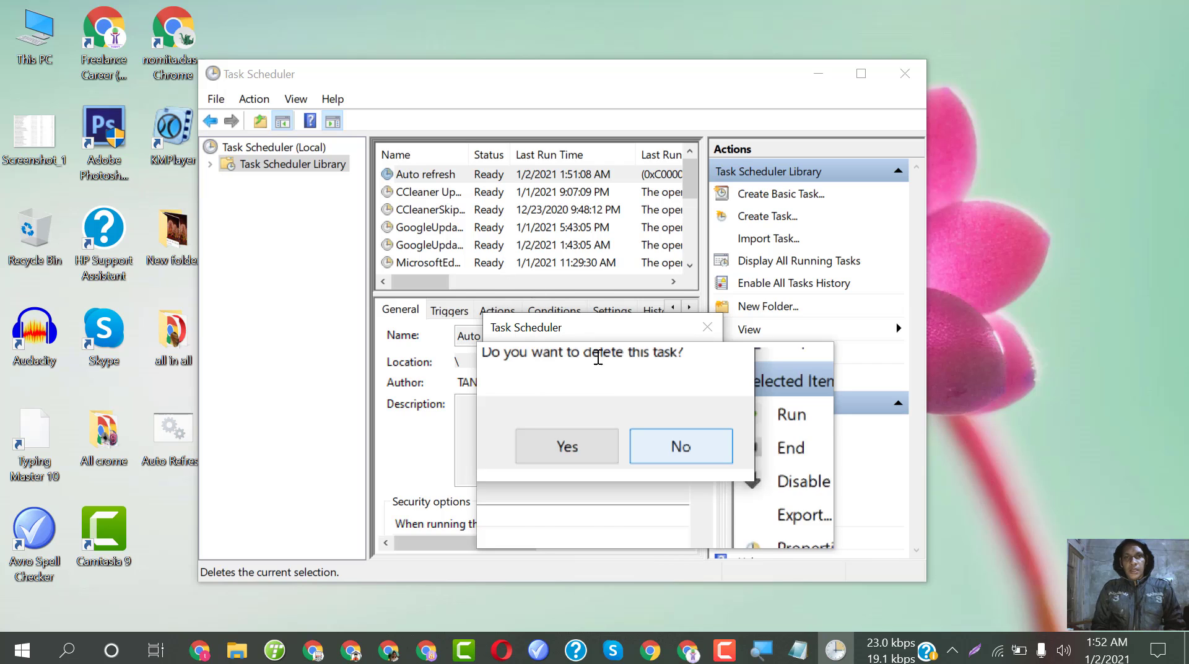
click(678, 445)
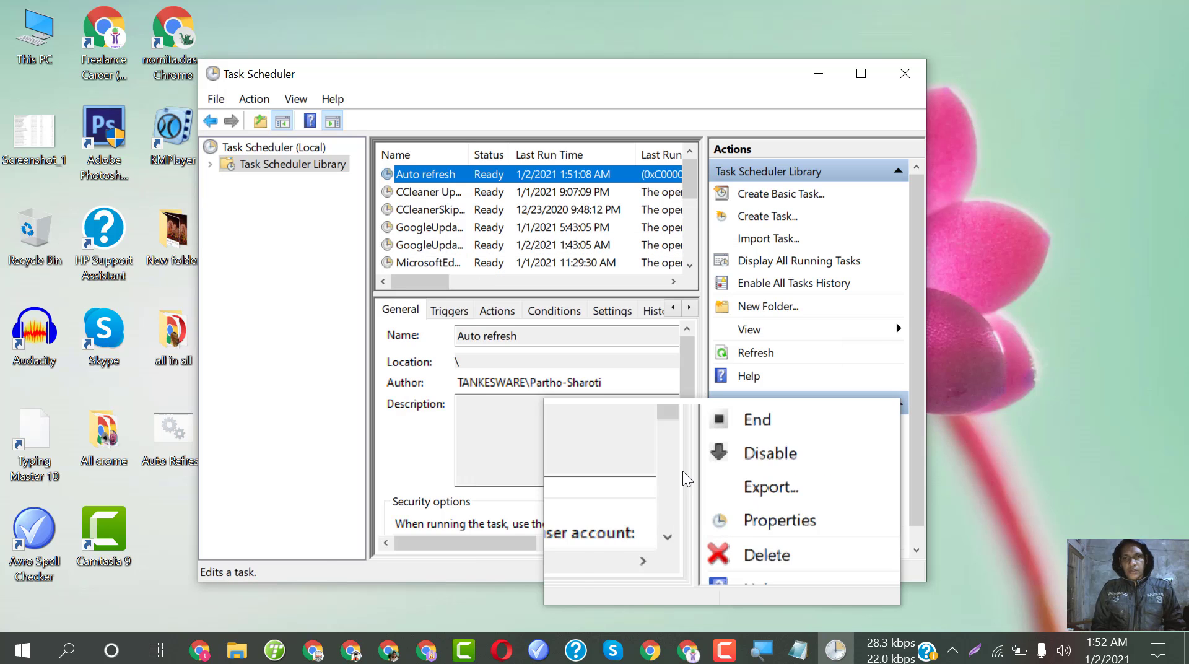
click(753, 538)
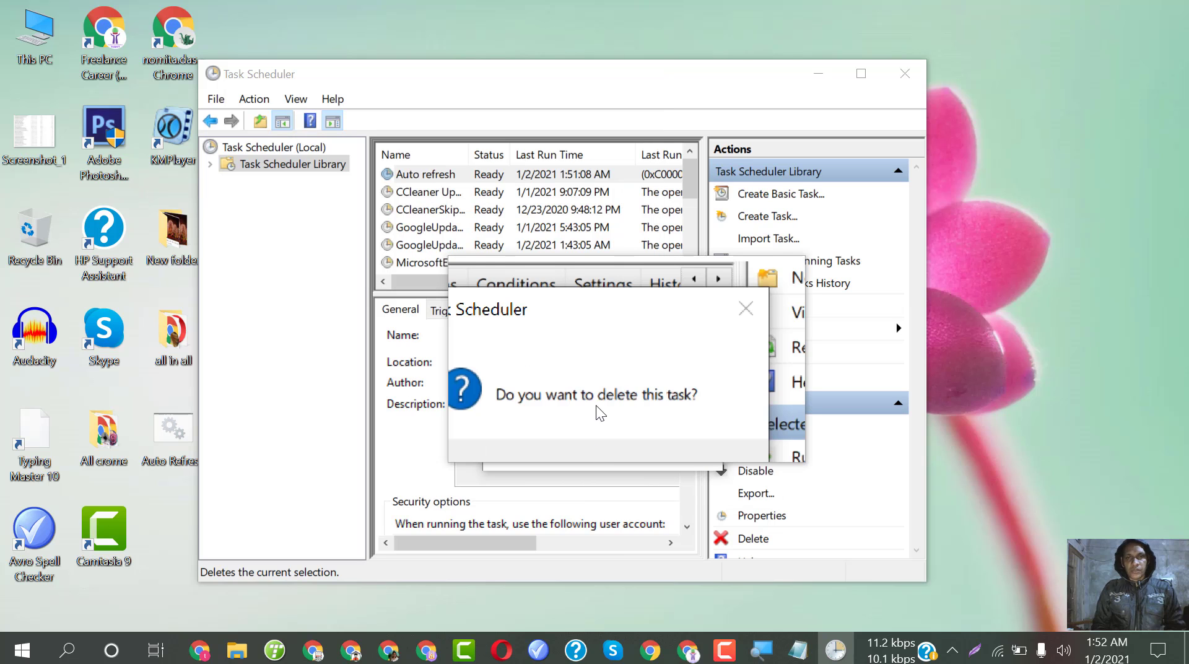
click(600, 445)
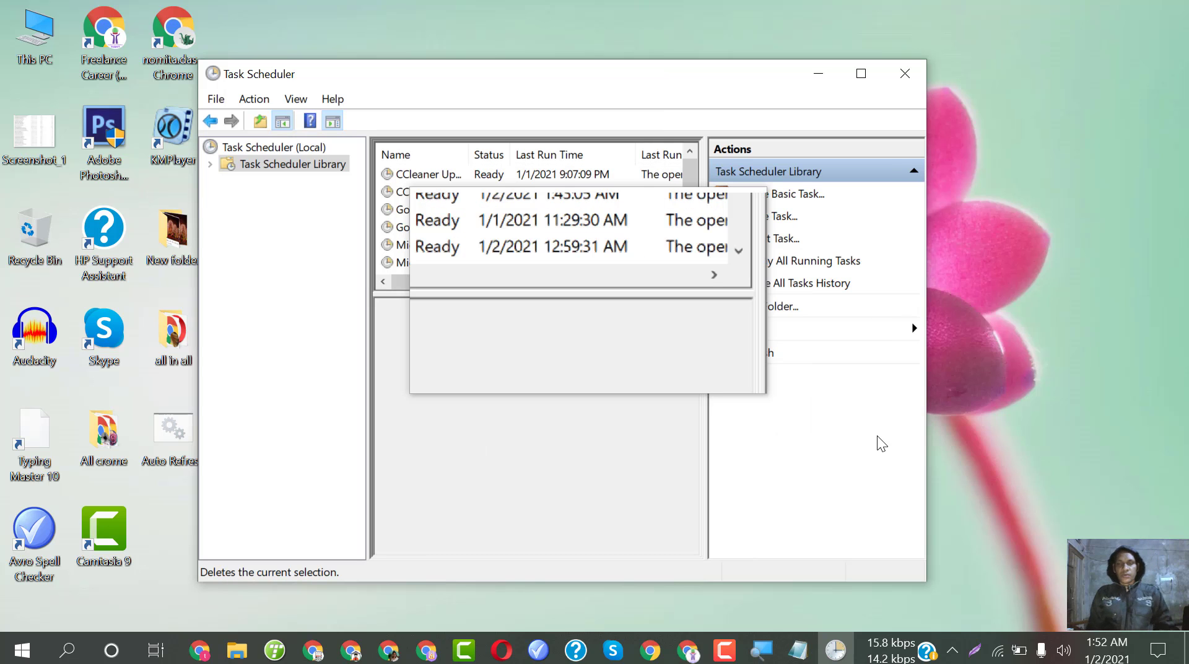
right_click(876, 443)
click(631, 361)
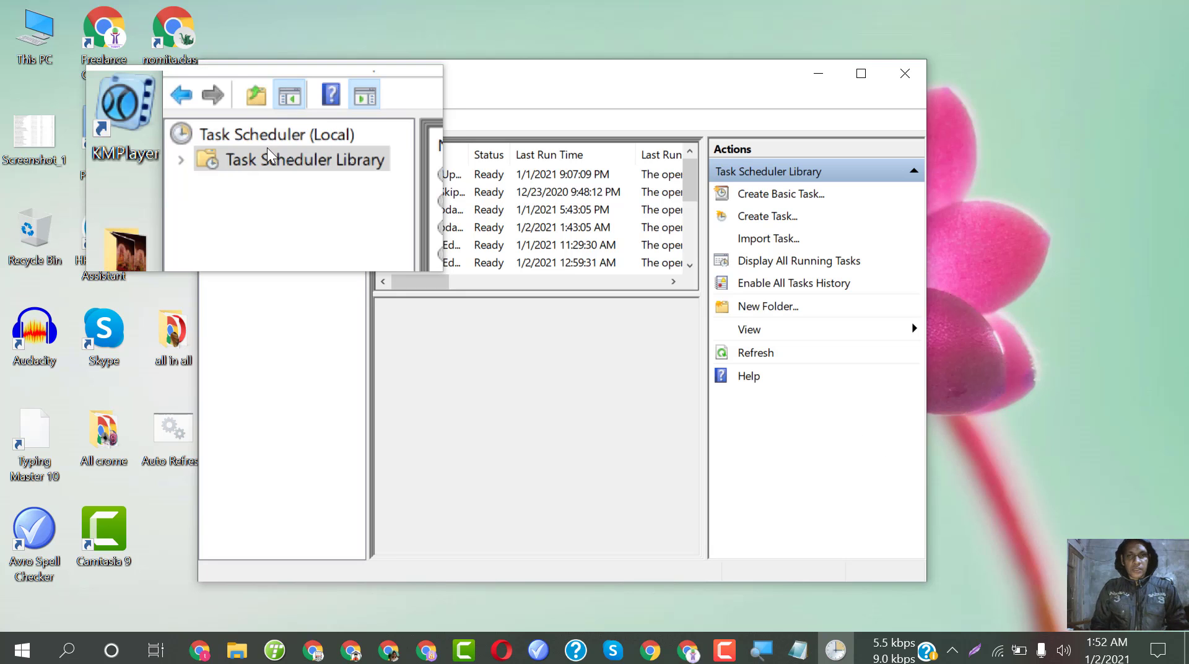
Create a new task under Task Scheduler (Local), name it "Auto refresh" and configure it for Windows 10
click(276, 146)
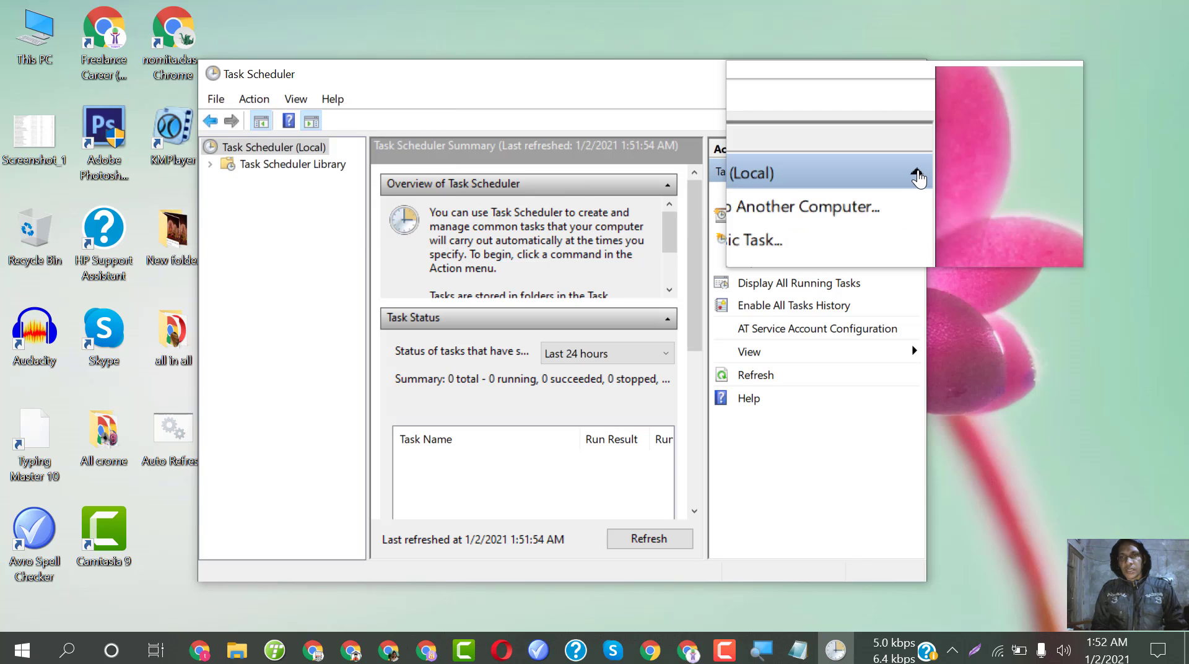
click(917, 173)
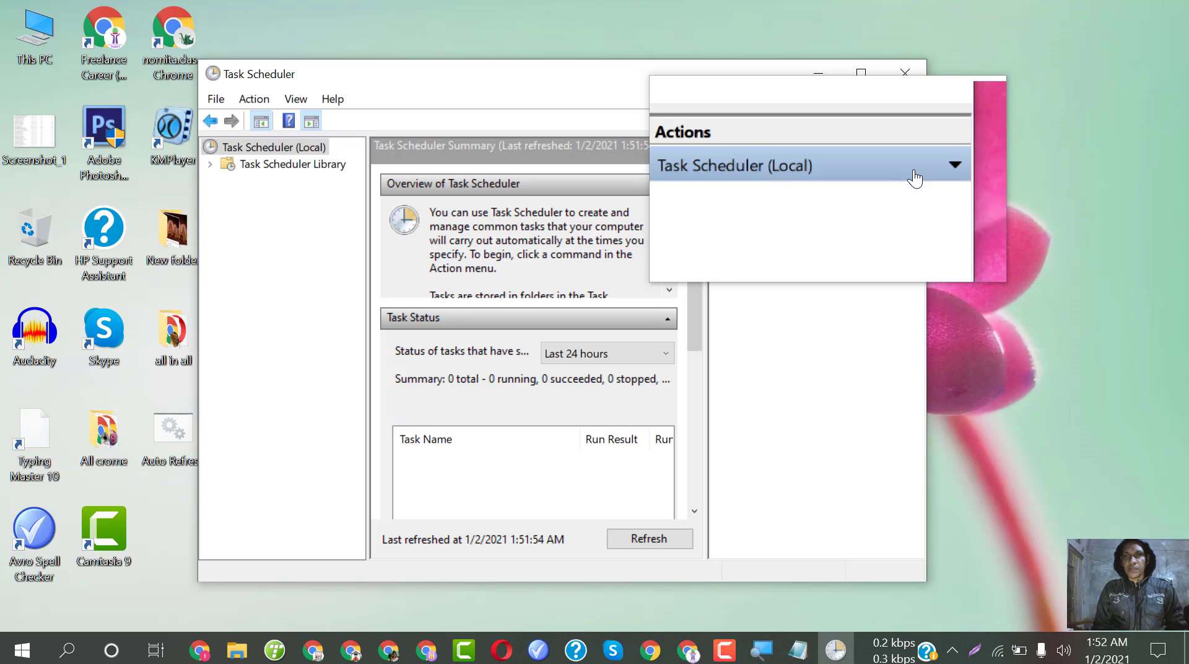
click(917, 176)
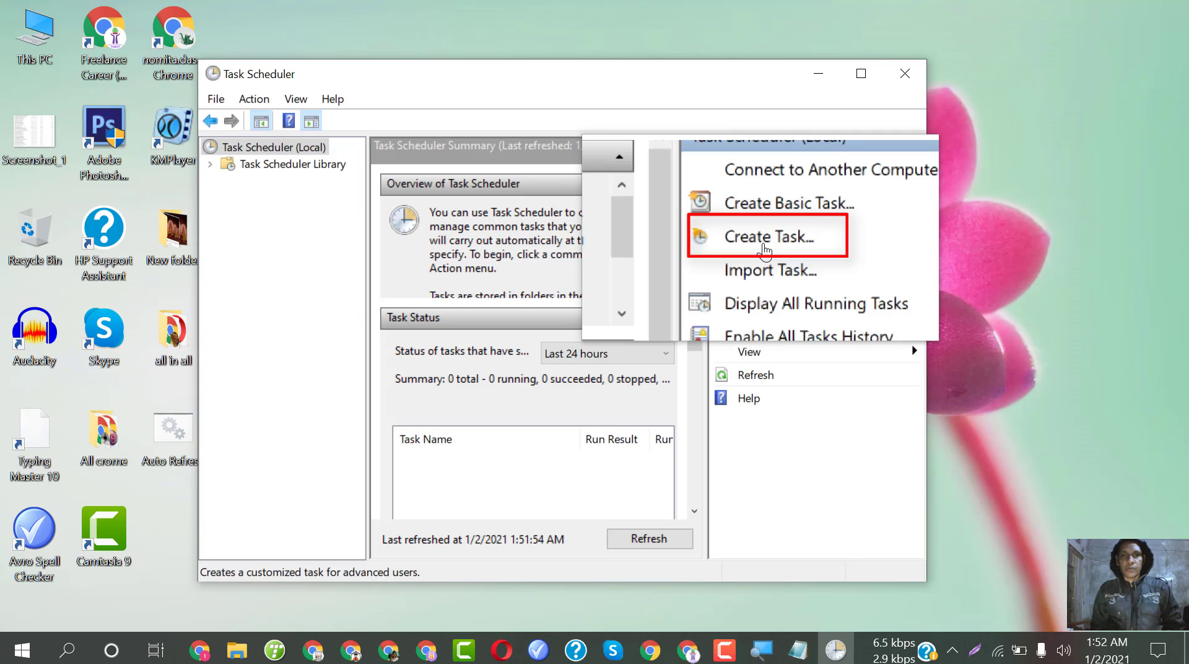
click(766, 249)
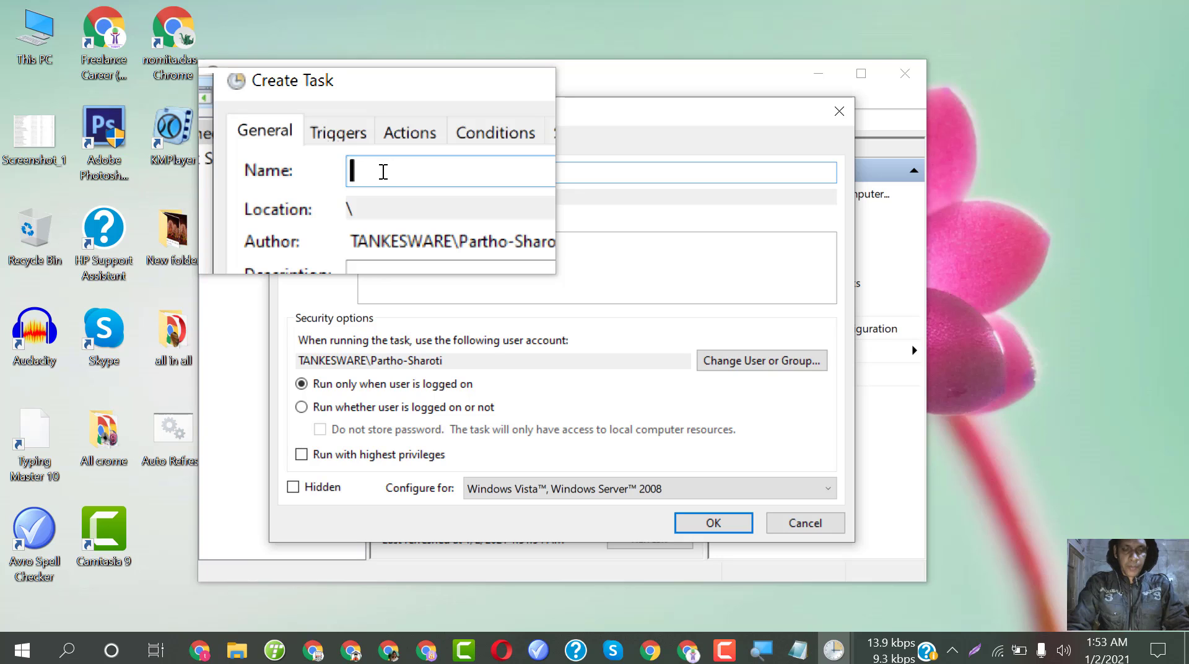
text(A)
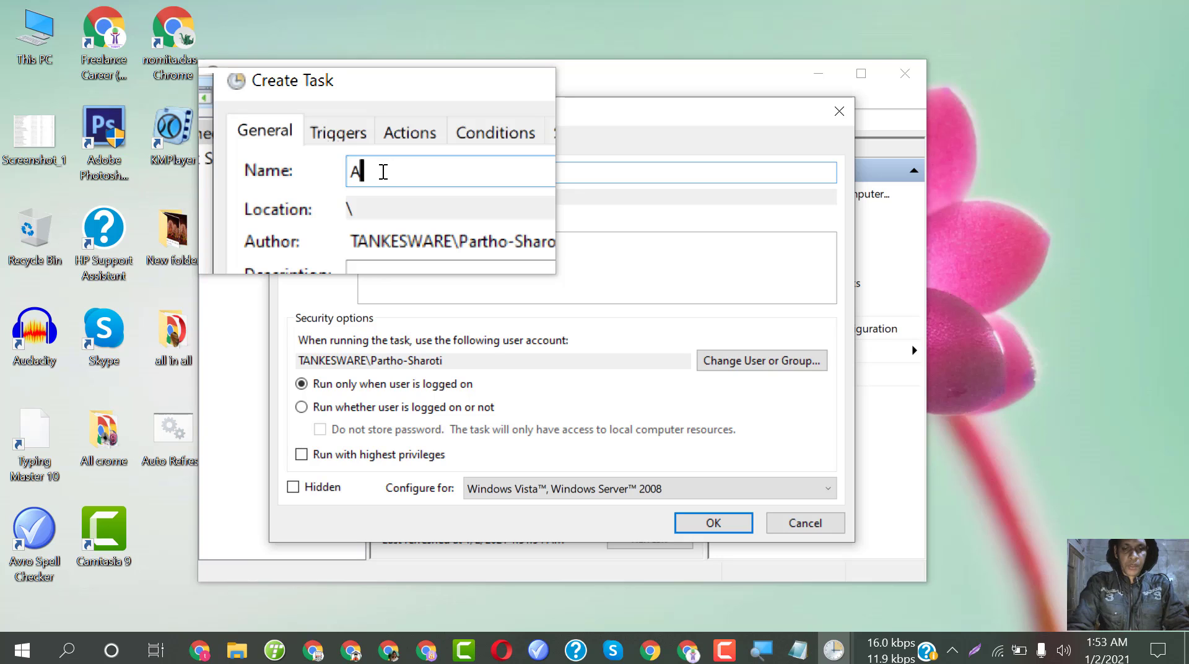
text(u)
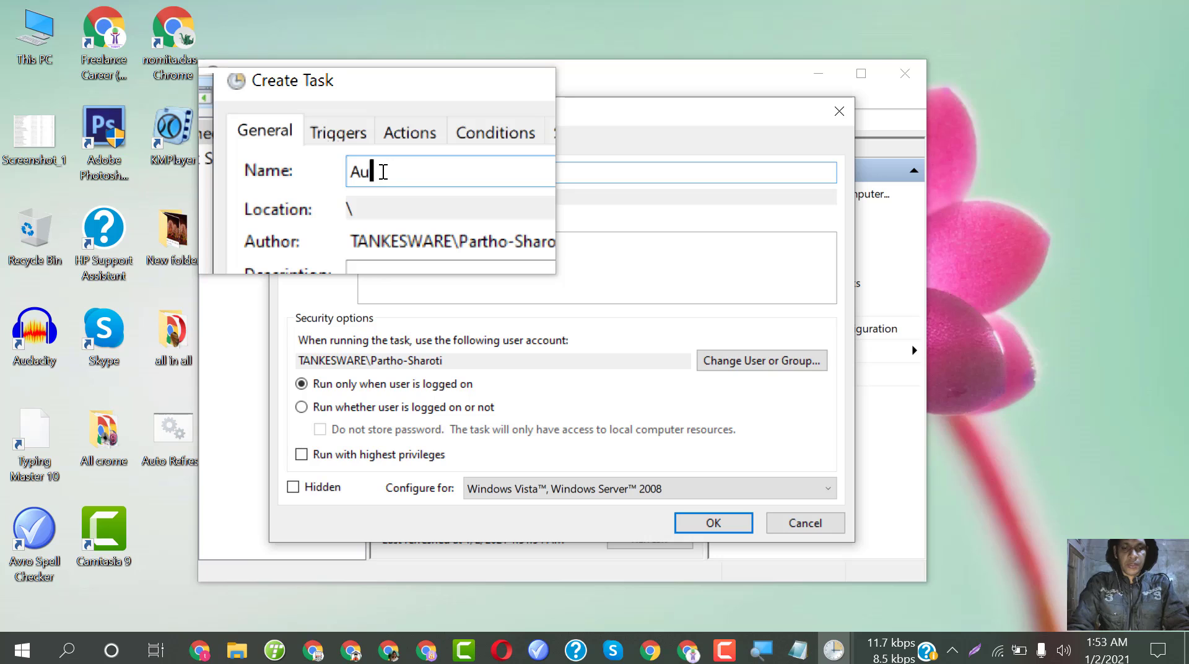
text(to)
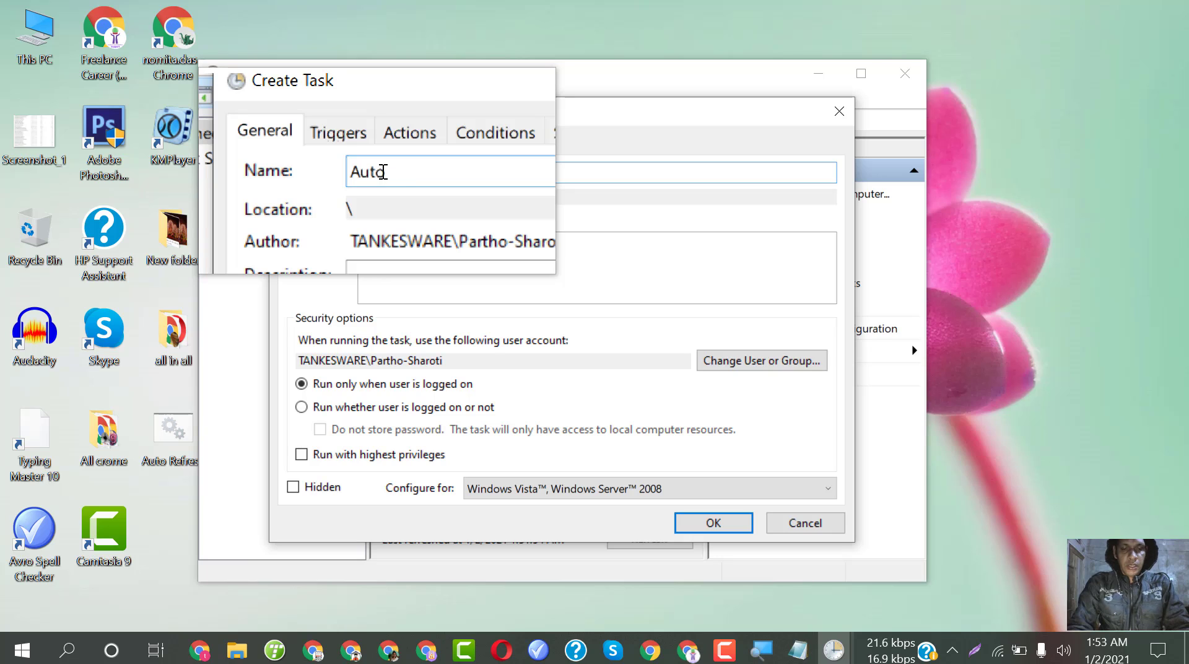
text( re)
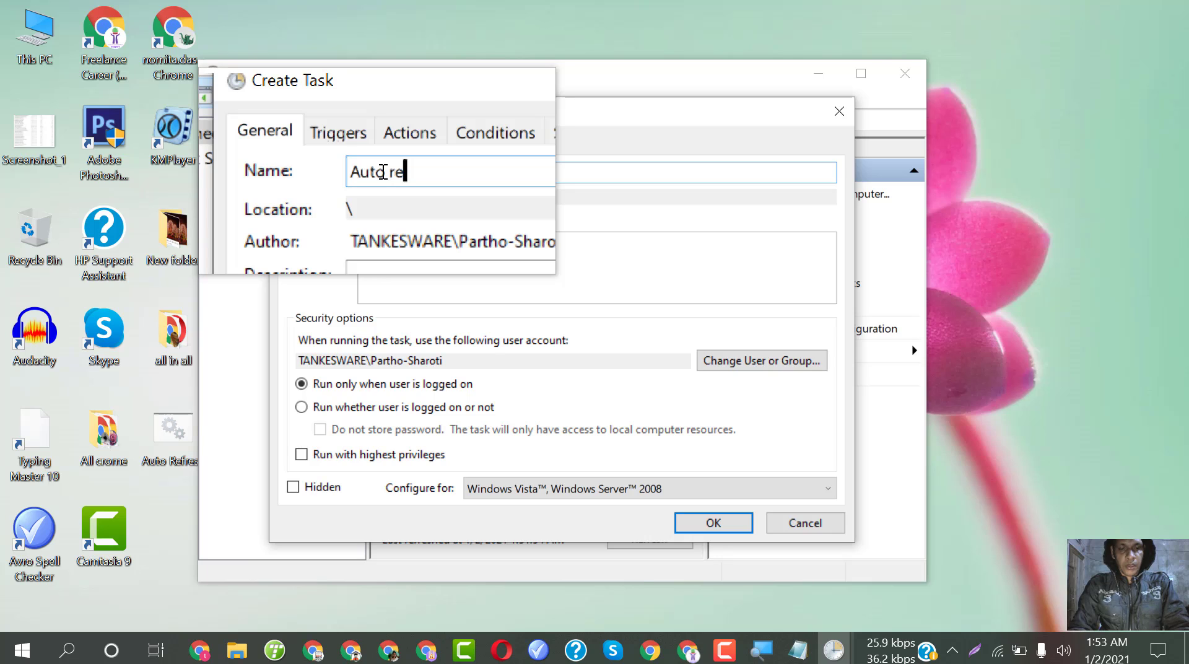
text(fre)
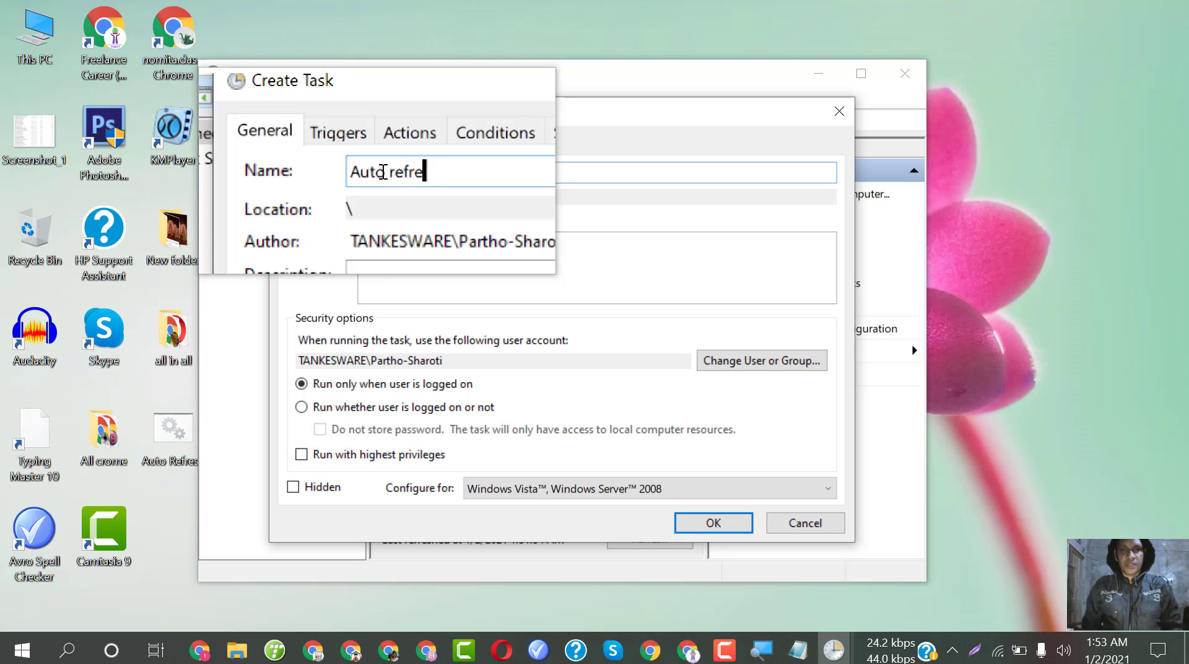
text(sh)
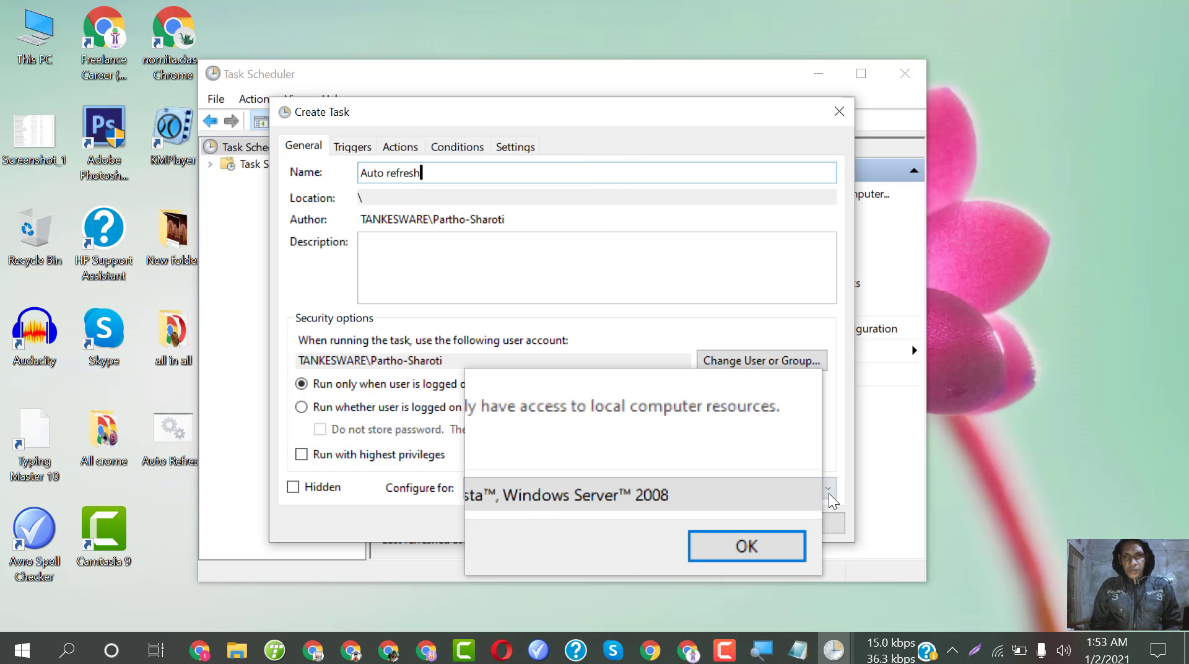
click(815, 490)
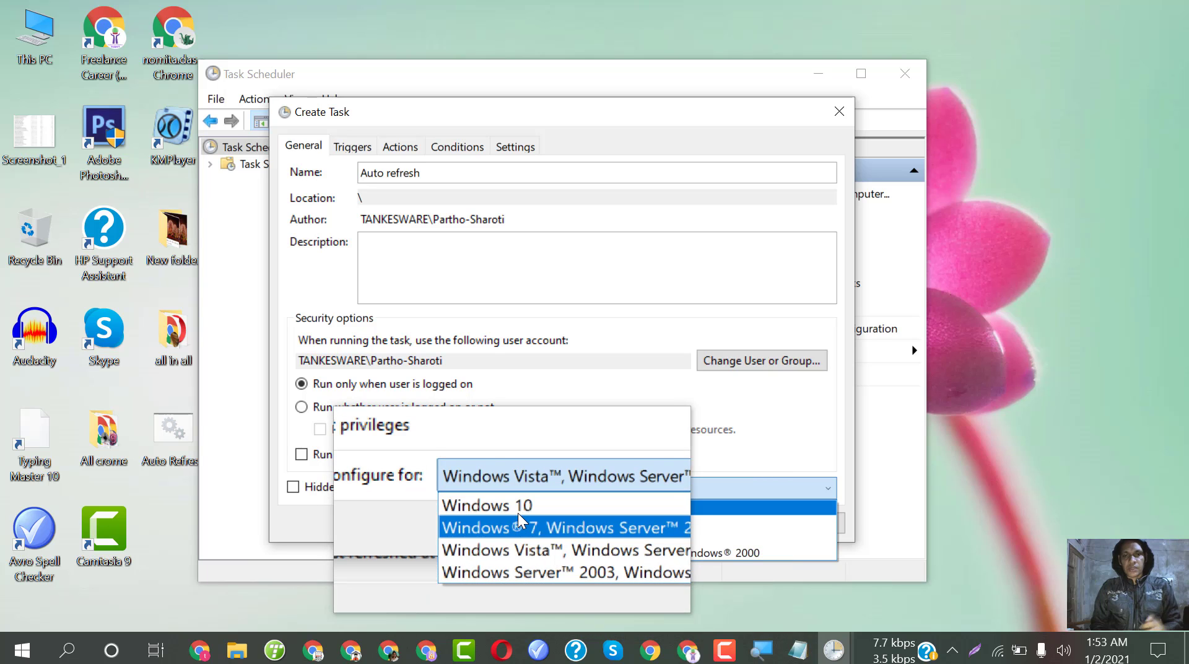
click(648, 506)
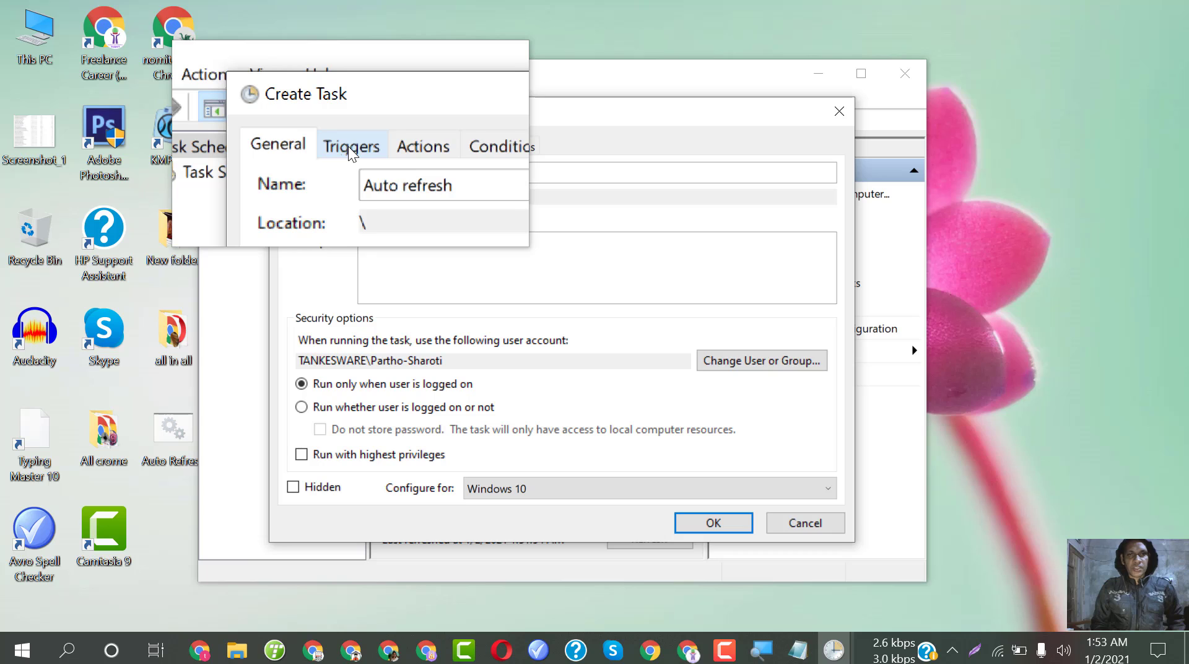
Add a one-time scheduled trigger to the task that repeats every 1 minute
click(355, 147)
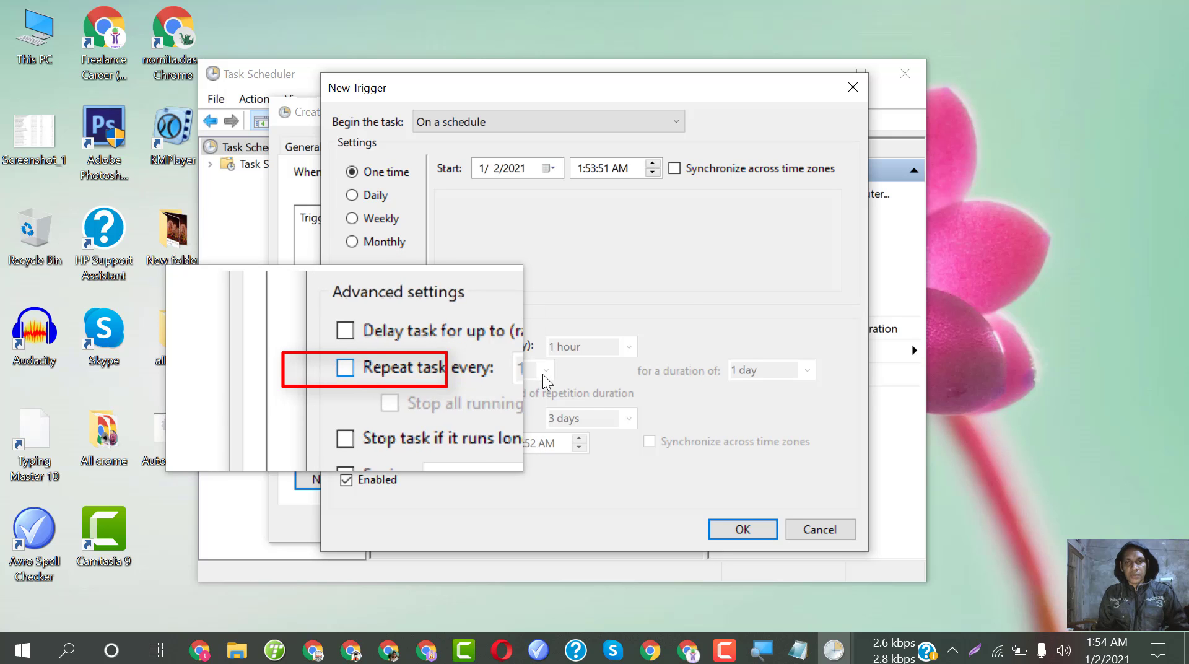
click(346, 367)
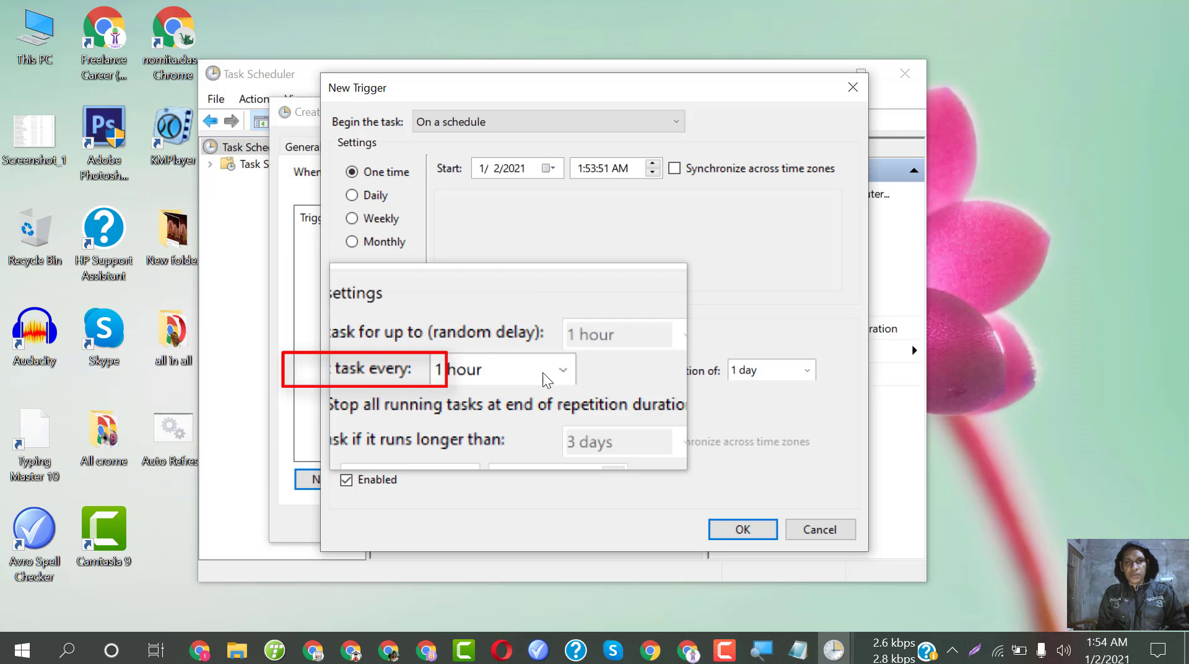
click(467, 384)
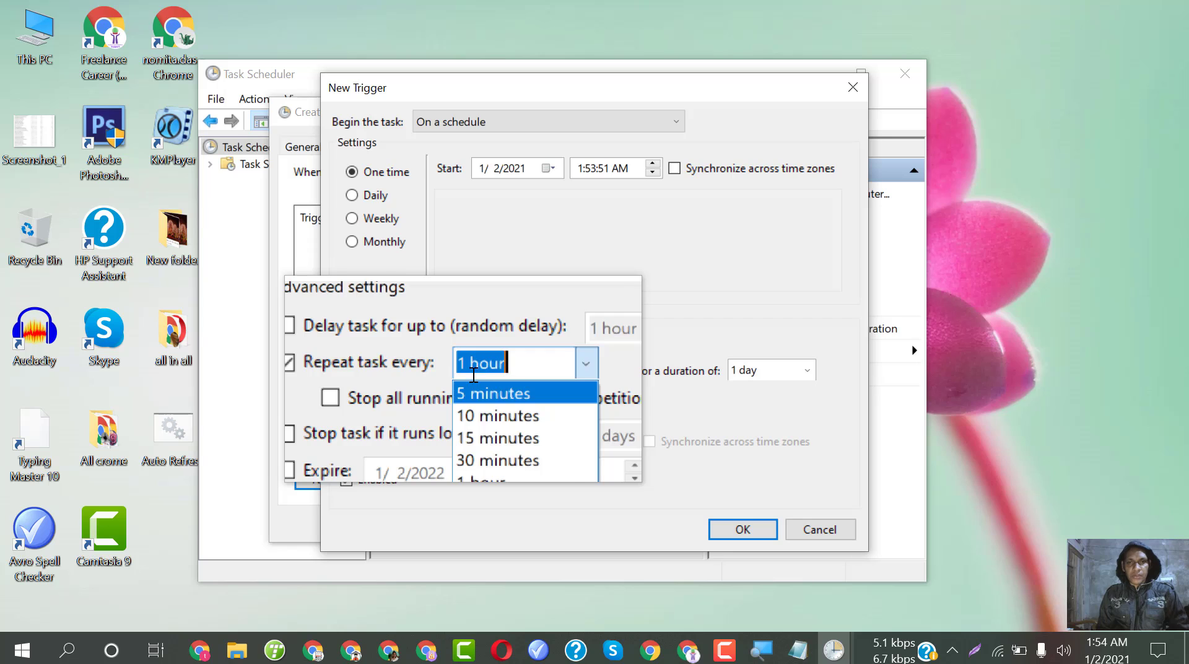
click(473, 392)
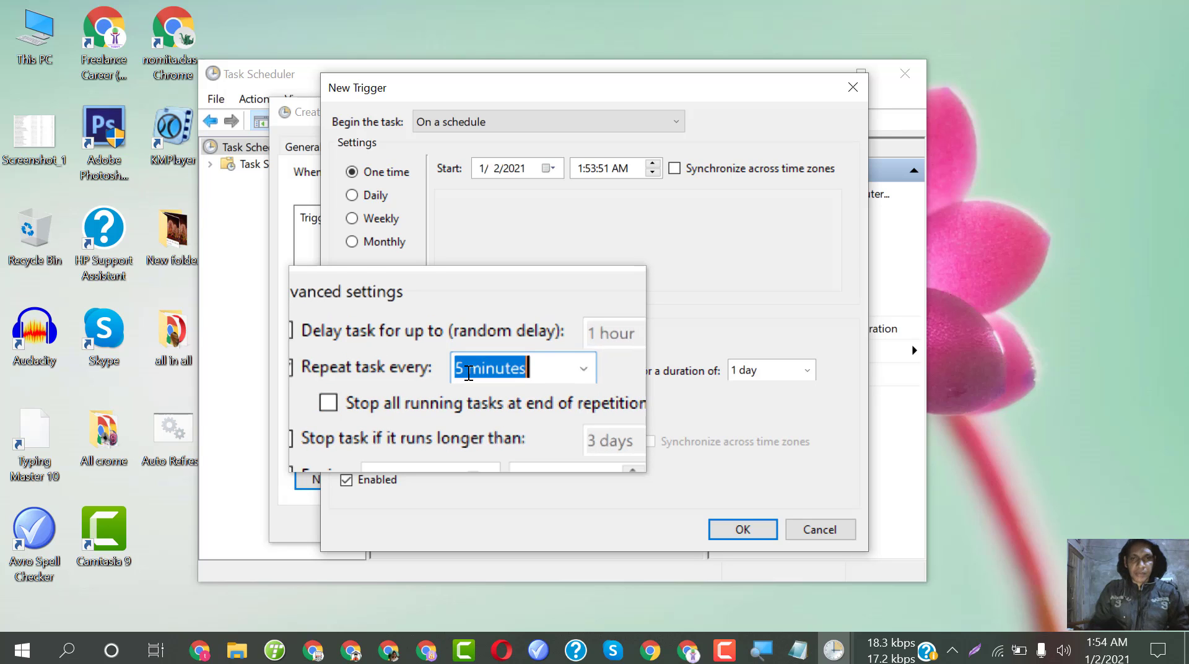
click(469, 372)
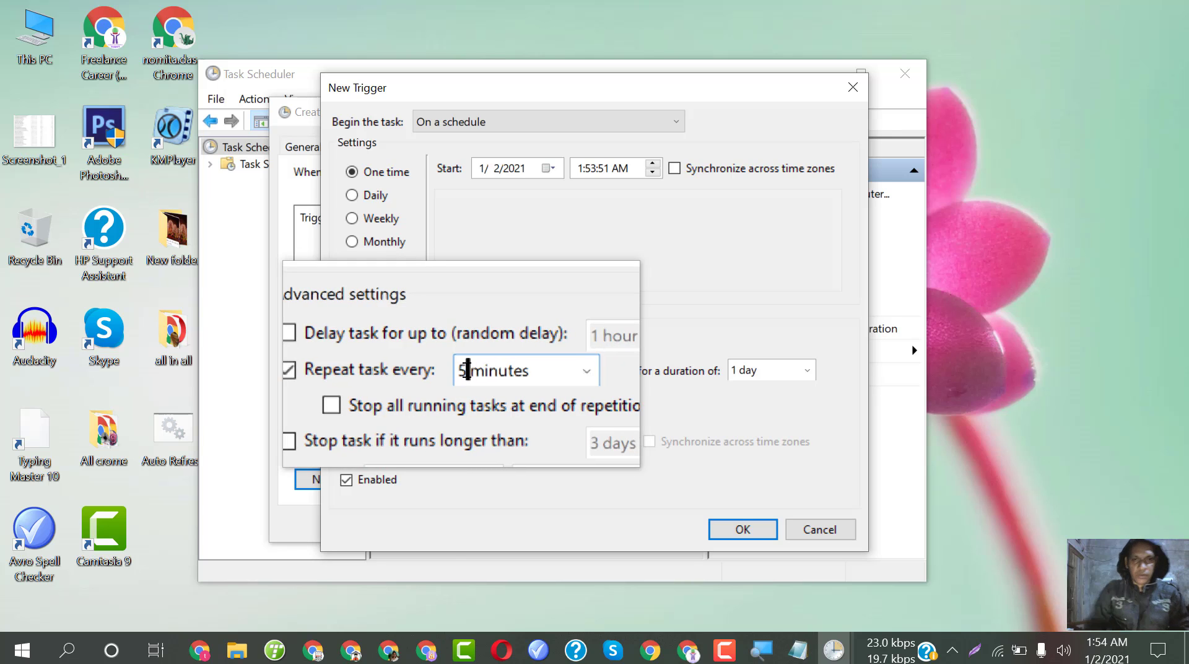
key(BackSpace)
text(1)
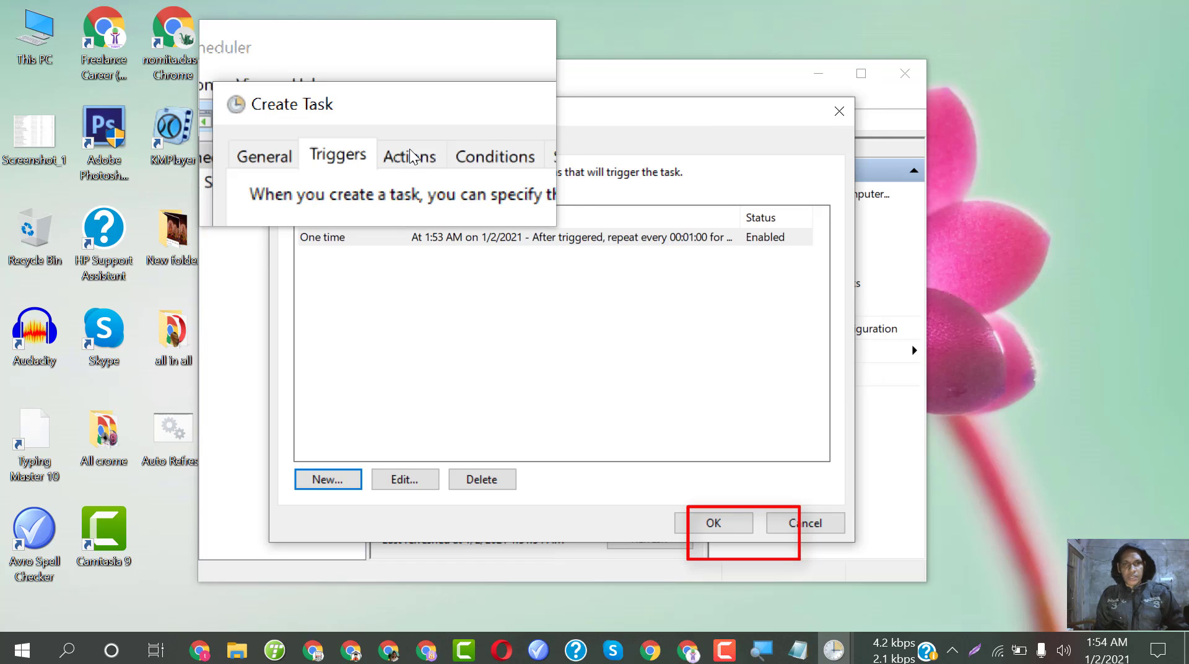
Add an action that starts the Auto Refresh batch file from the Desktop, keep the default conditions and save the task
key(ctrl+Tab)
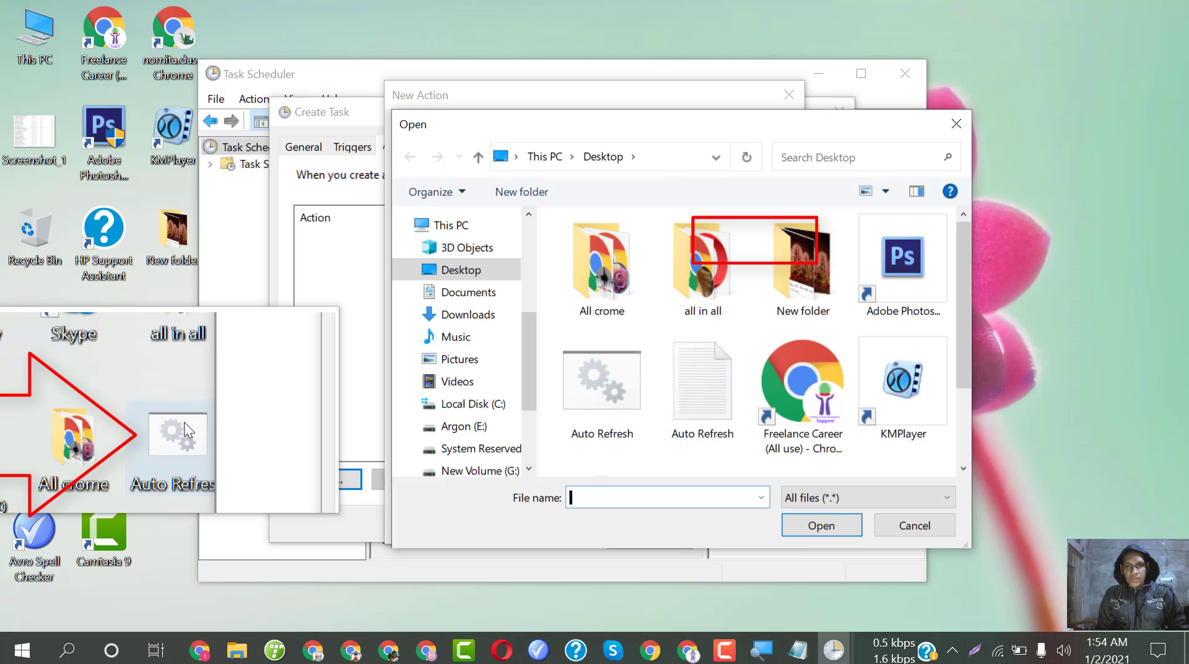
click(582, 405)
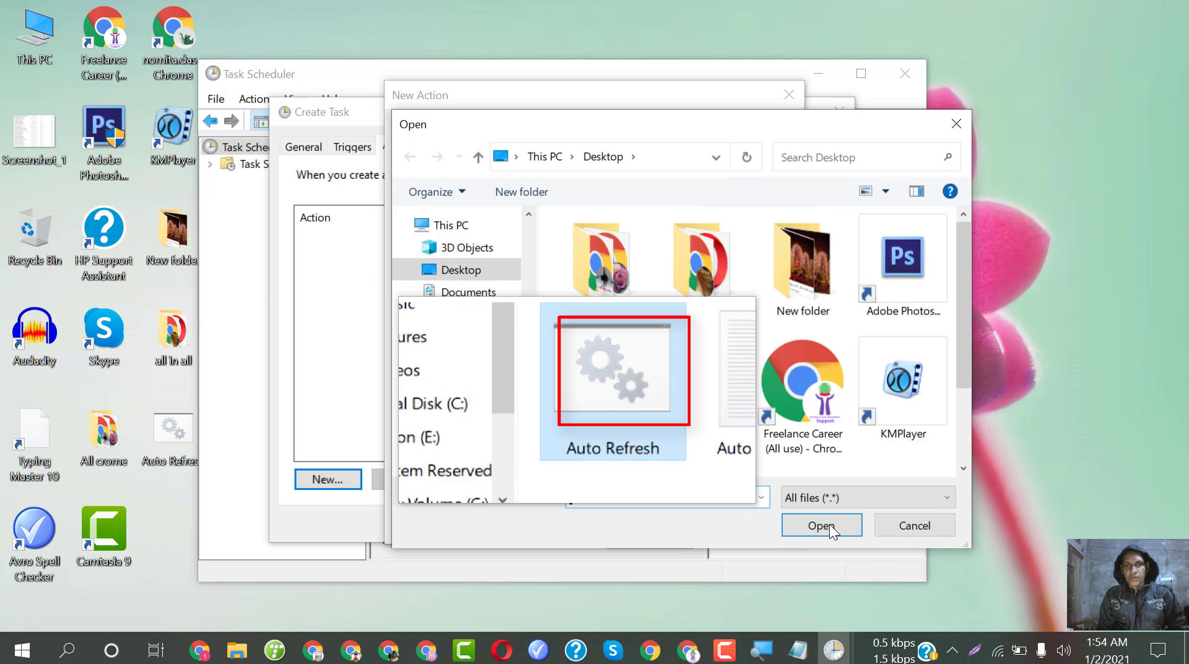
click(830, 523)
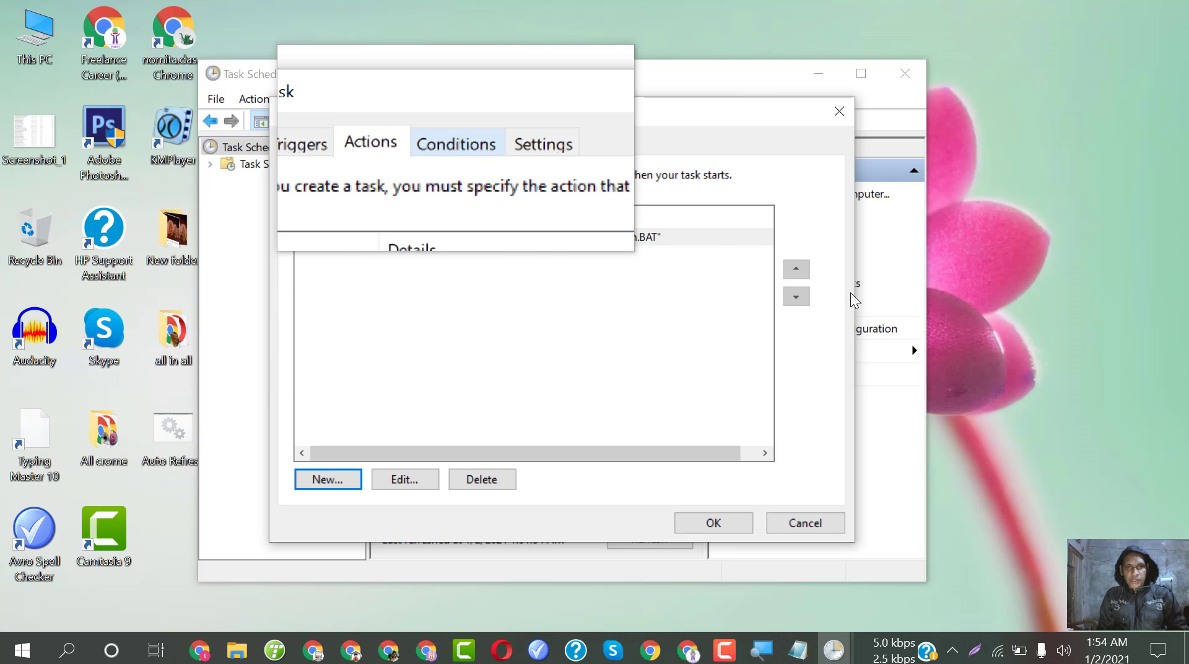
click(459, 148)
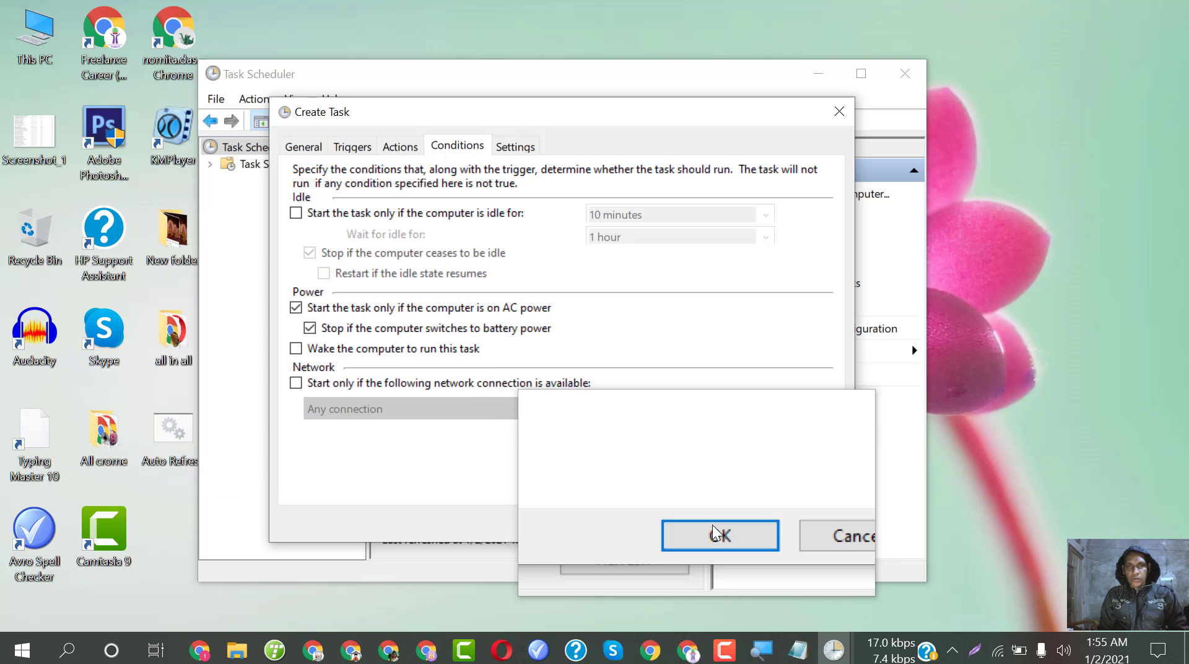
click(712, 523)
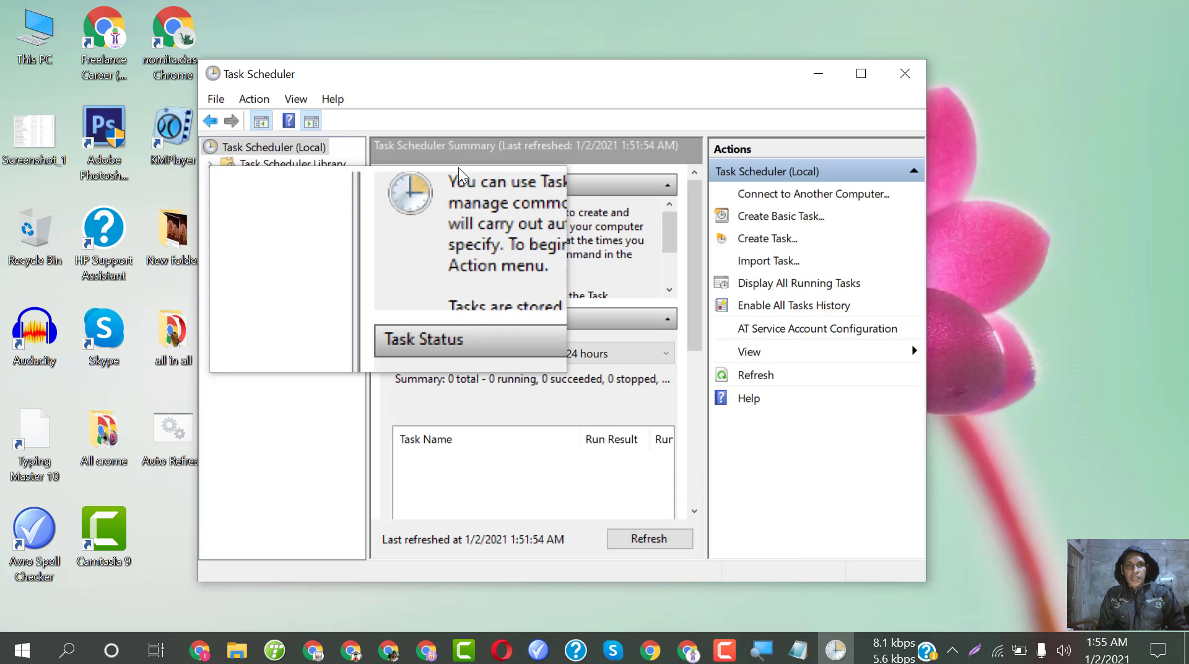
Hide the preview pane in the Task Scheduler Library and refresh the task list
click(291, 162)
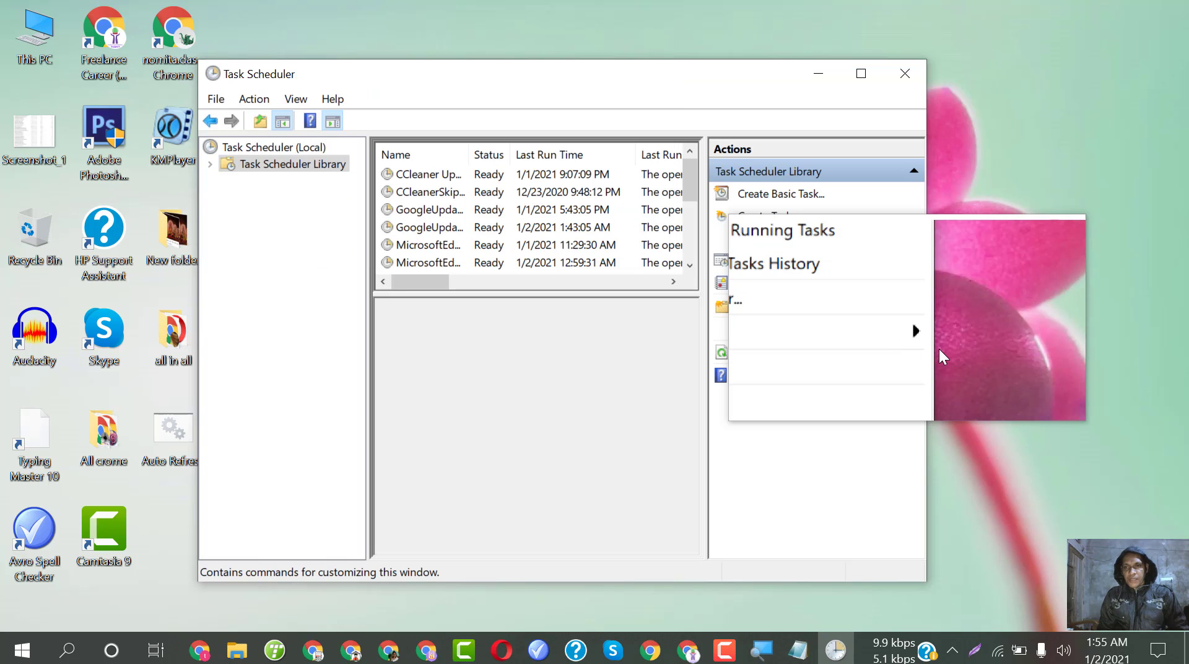
click(939, 348)
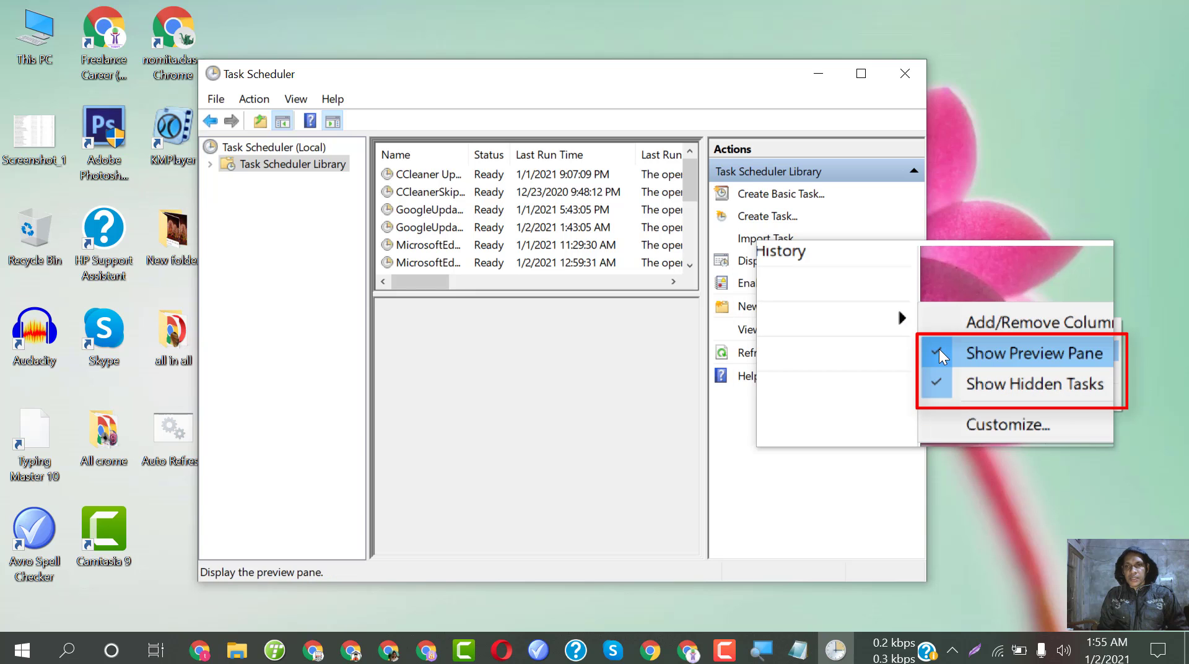
click(939, 348)
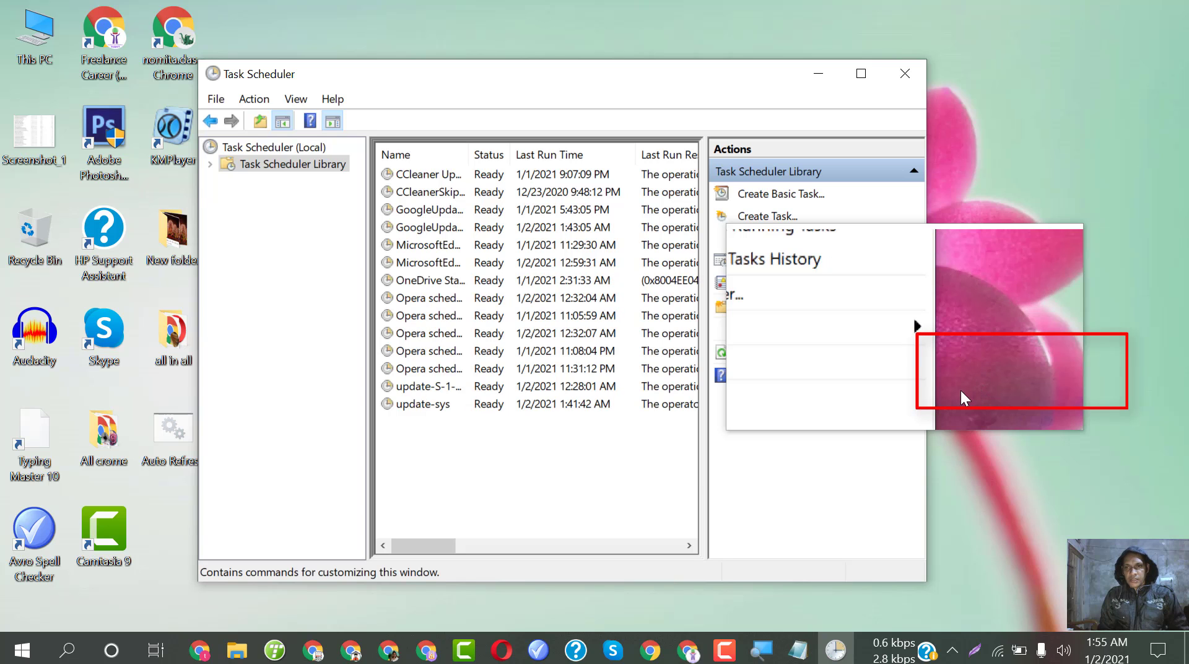
mouse_move(953, 376)
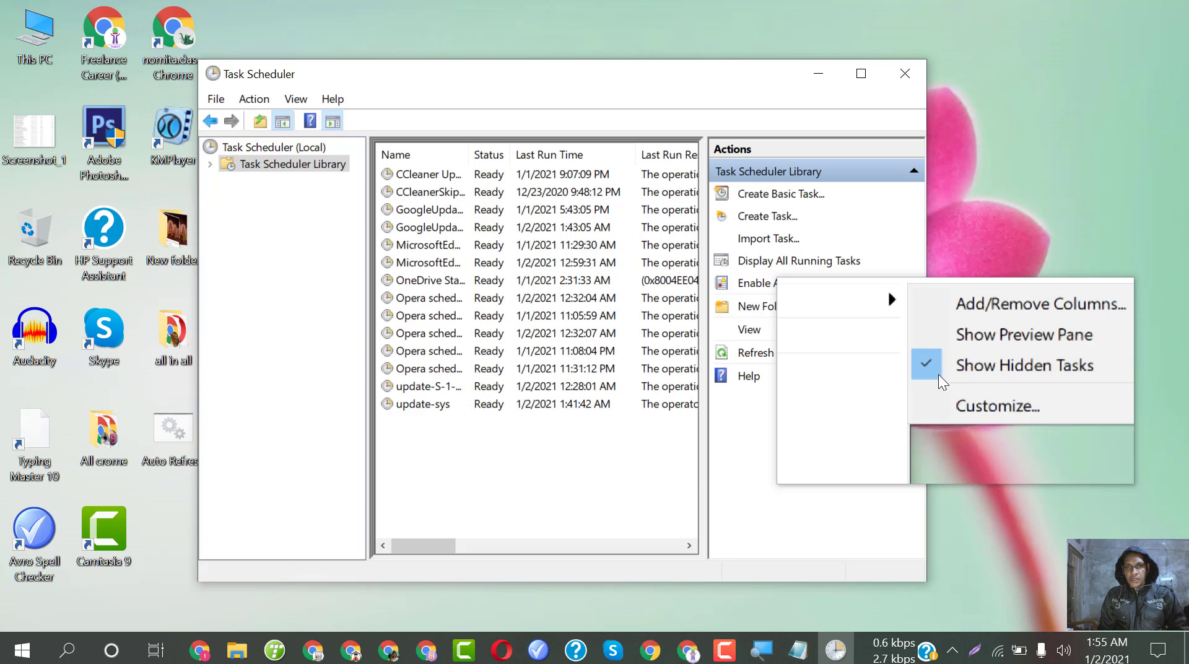
click(796, 362)
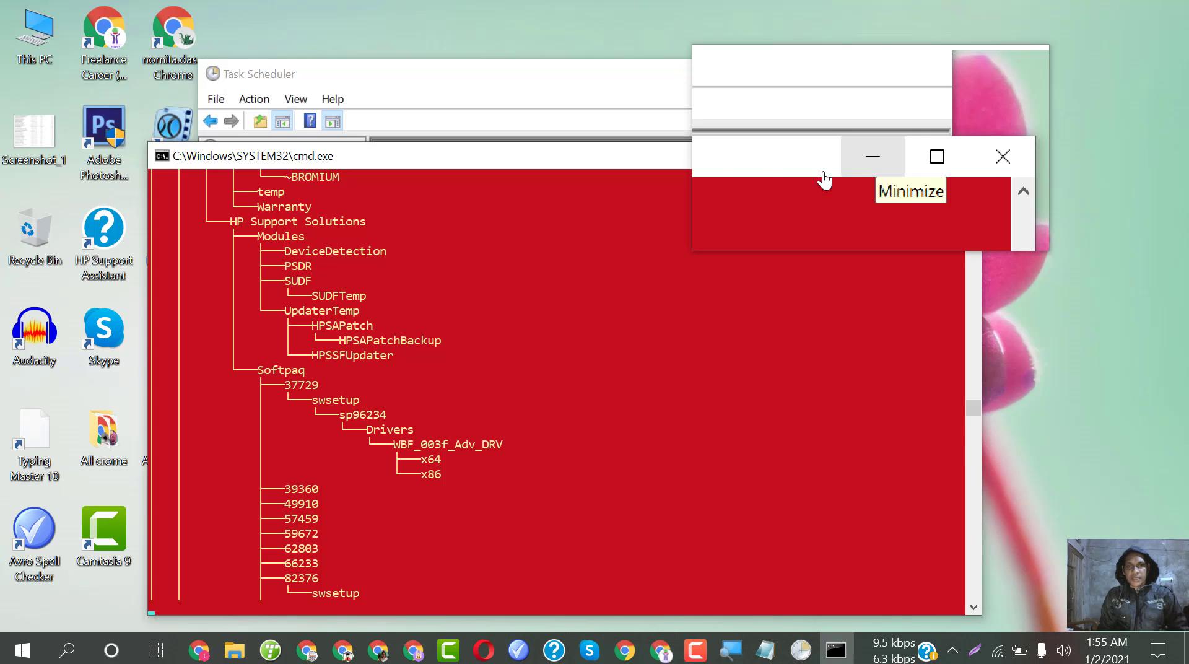
Minimize the command window and review the triggers, conditions and settings in the Auto refresh task's properties
click(875, 155)
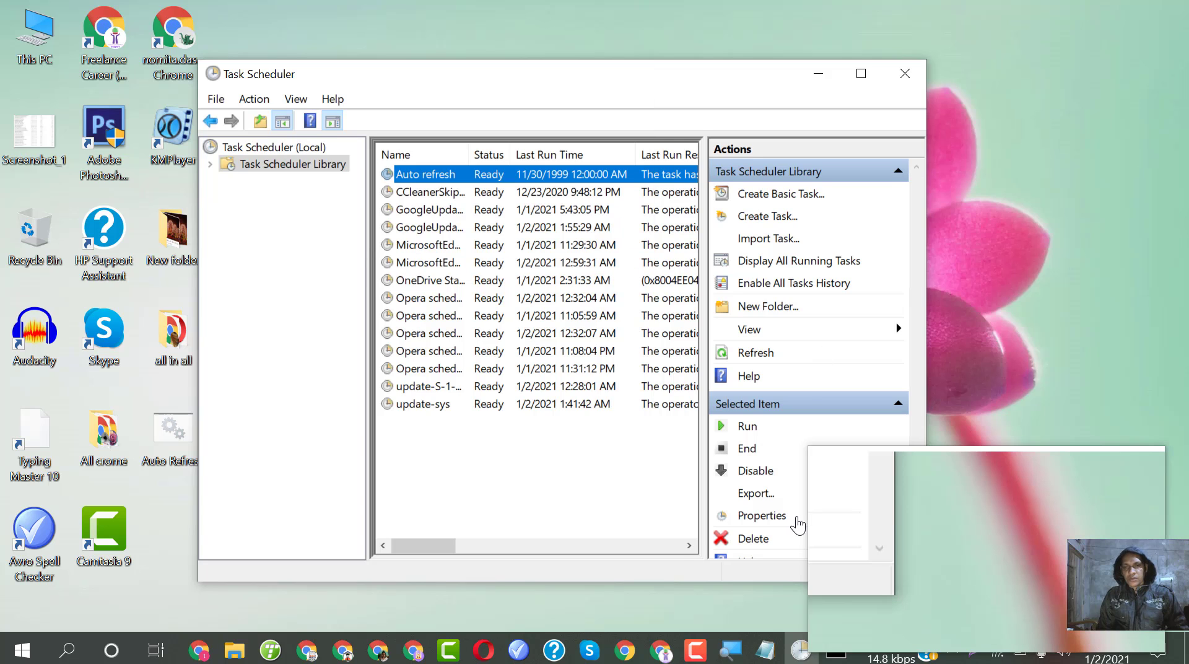
click(774, 517)
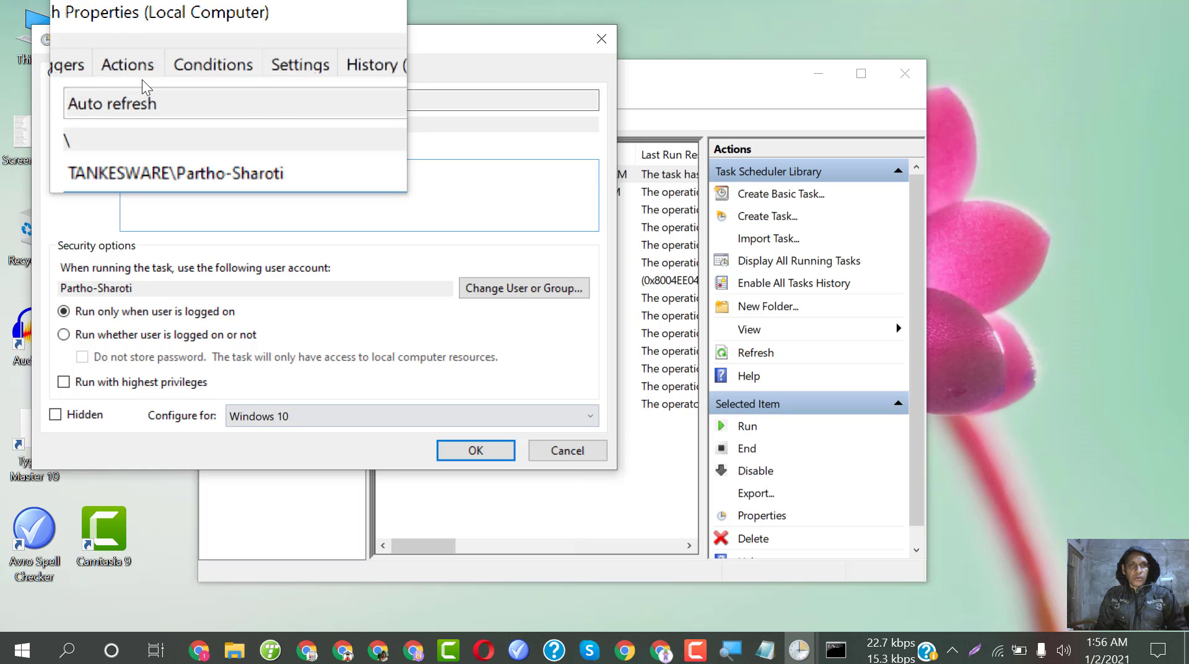
click(184, 80)
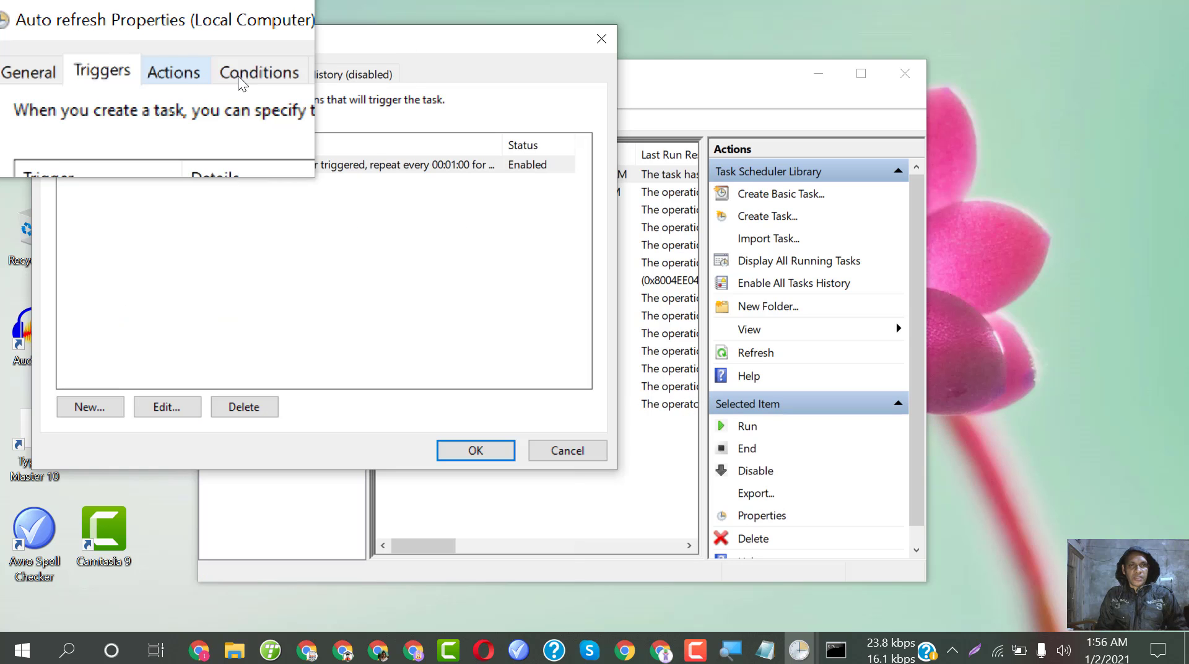
click(238, 76)
click(278, 77)
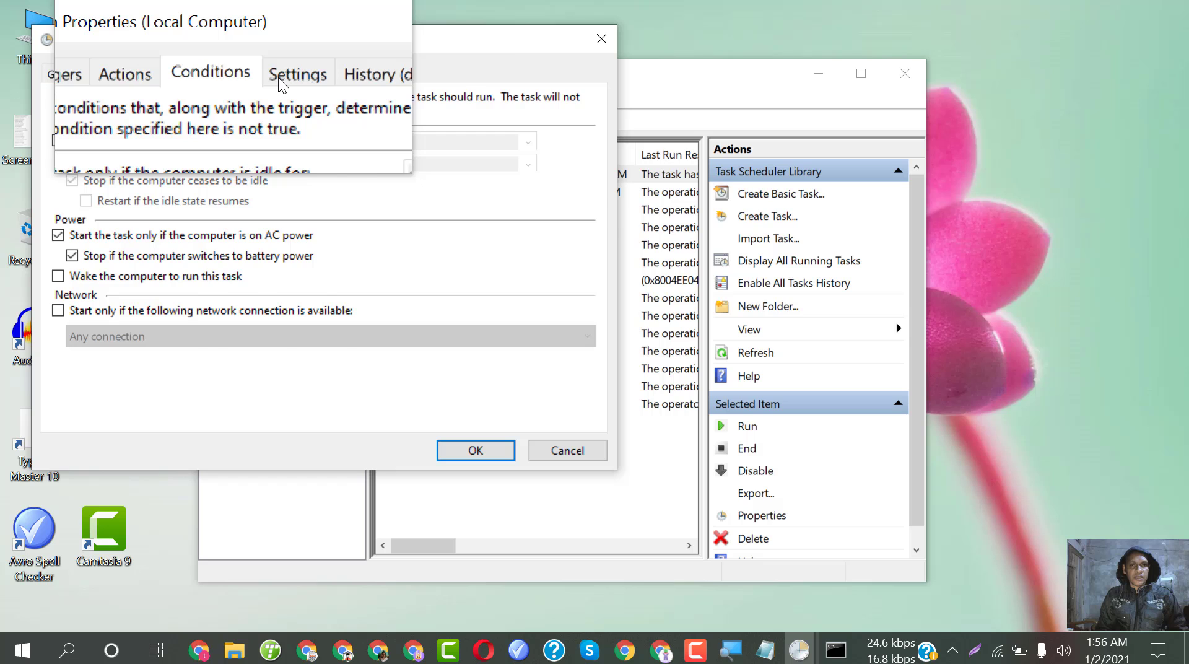
click(280, 83)
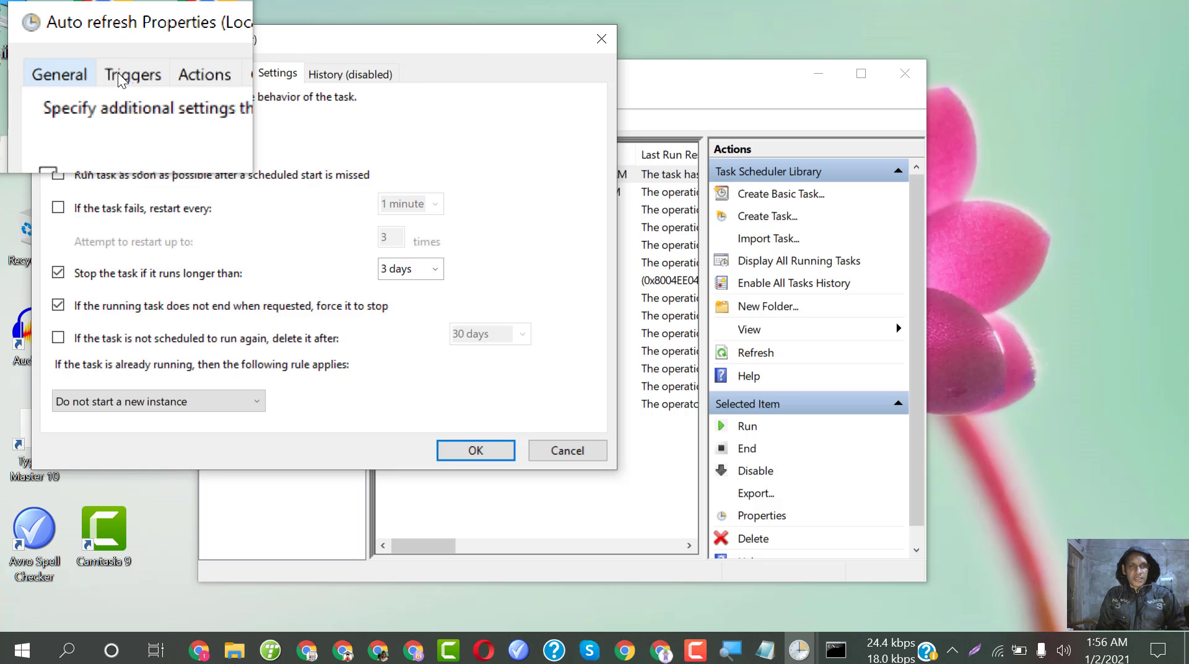
click(121, 75)
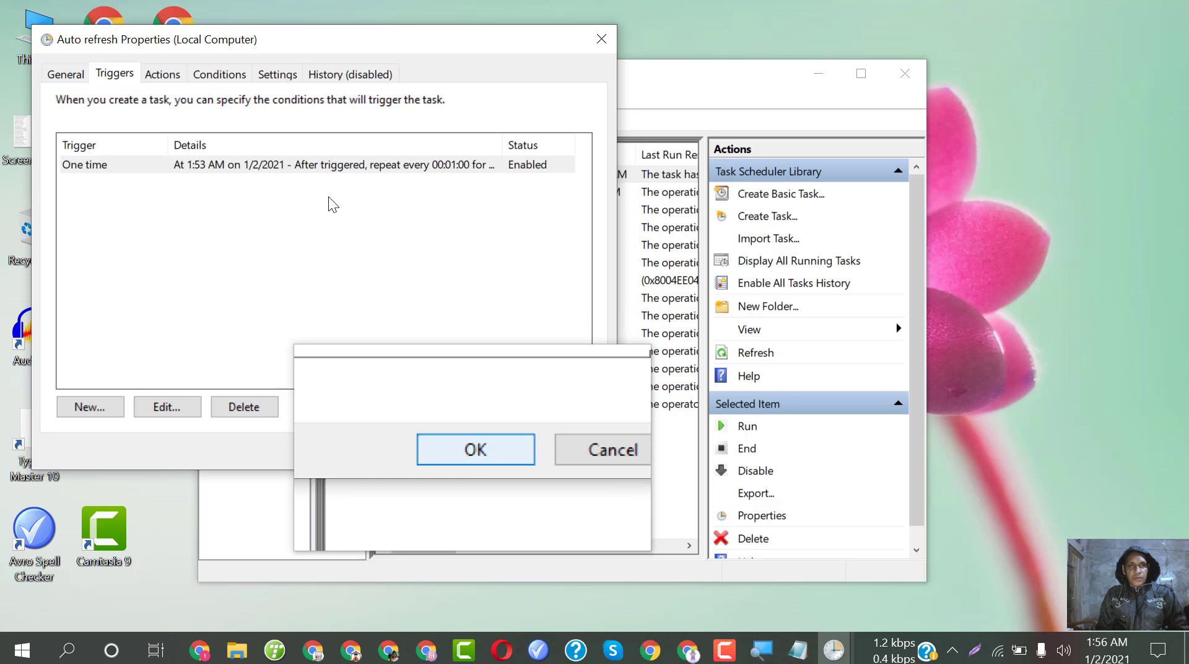
key(Return)
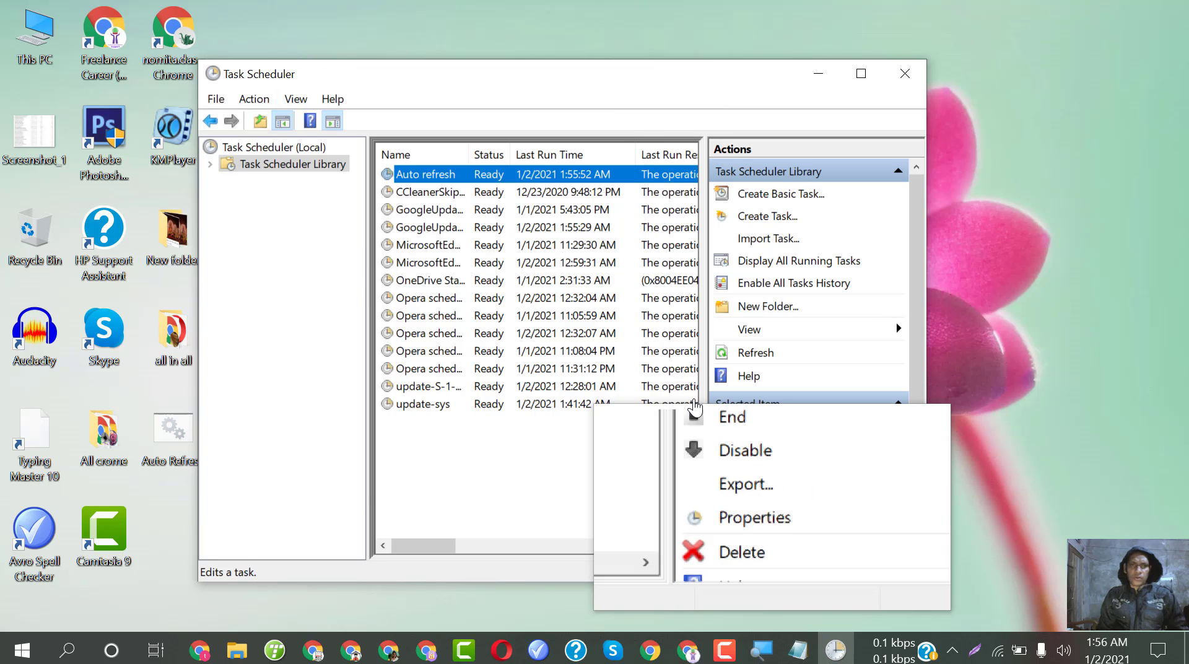
Reopen the Auto refresh task's properties to check its additional settings, and close them
click(775, 511)
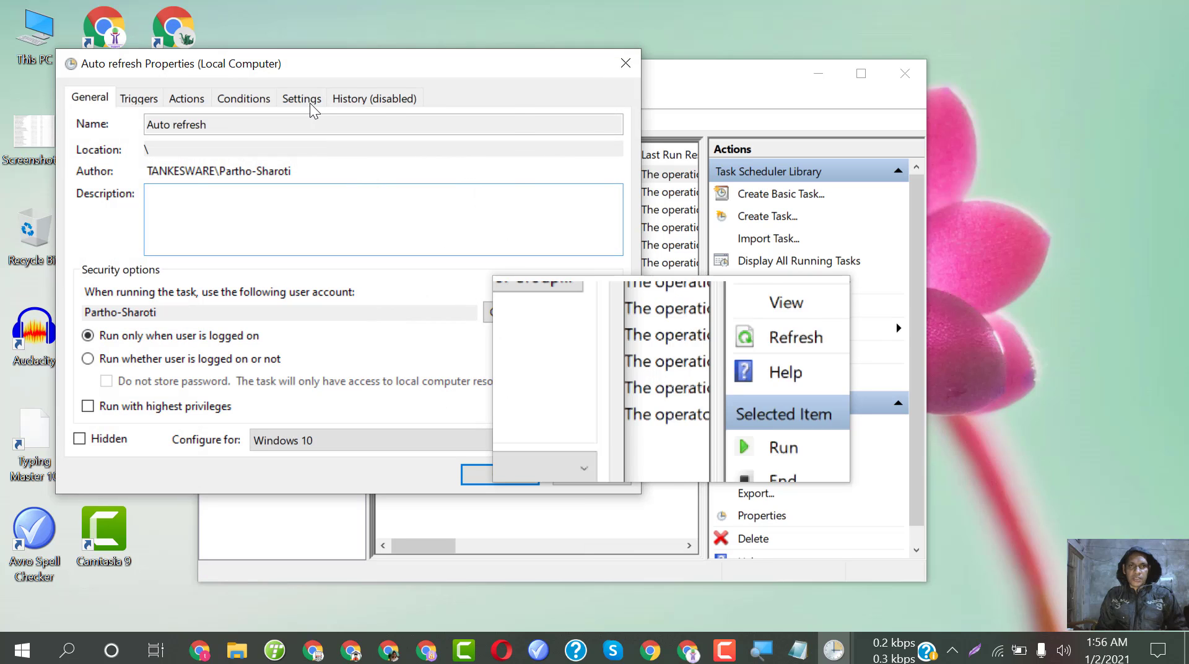
click(304, 99)
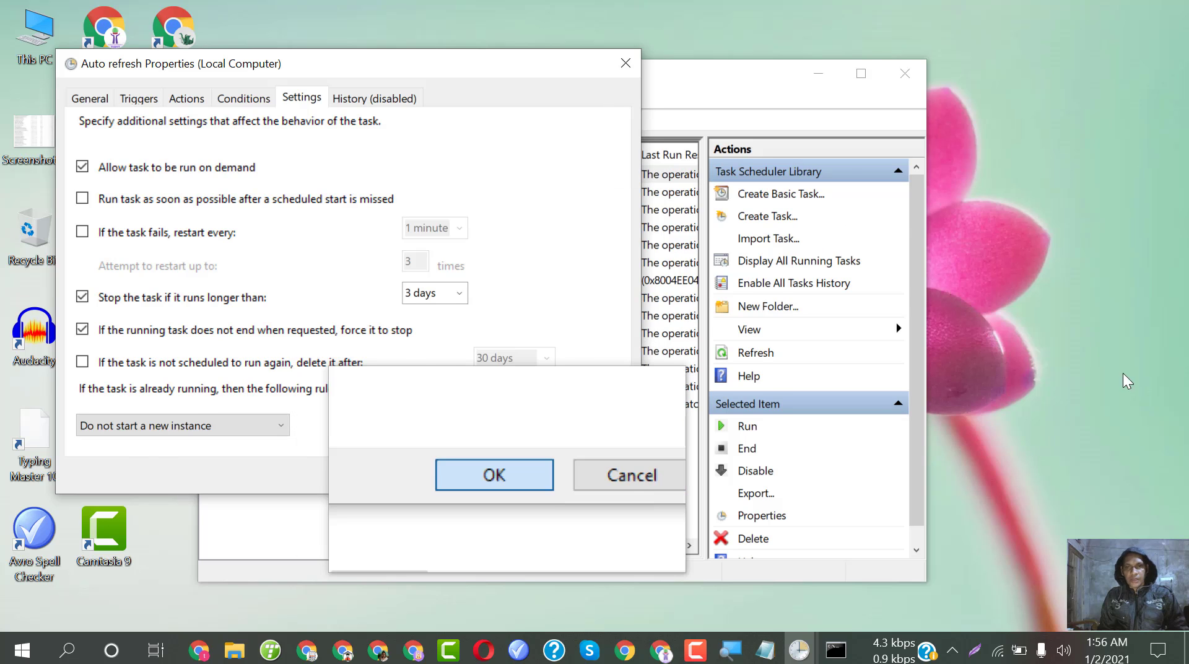
click(495, 474)
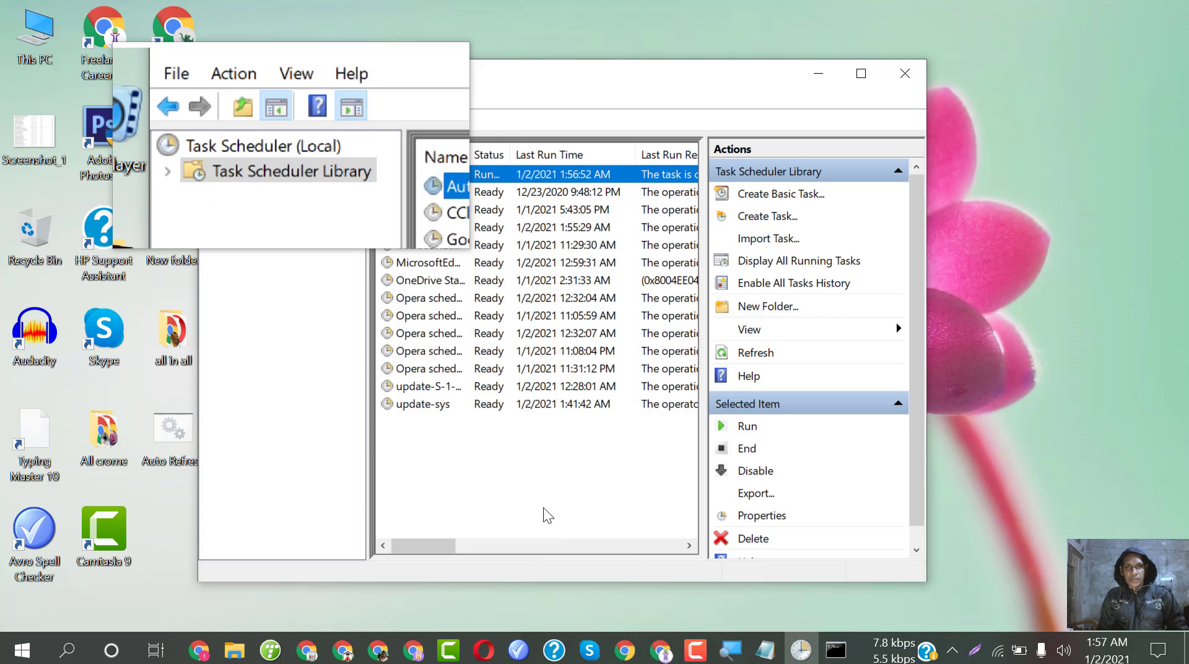
Examine the Active Tasks list in the Task Scheduler (Local) summary with Task Status collapsed, and return to the desktop
click(304, 158)
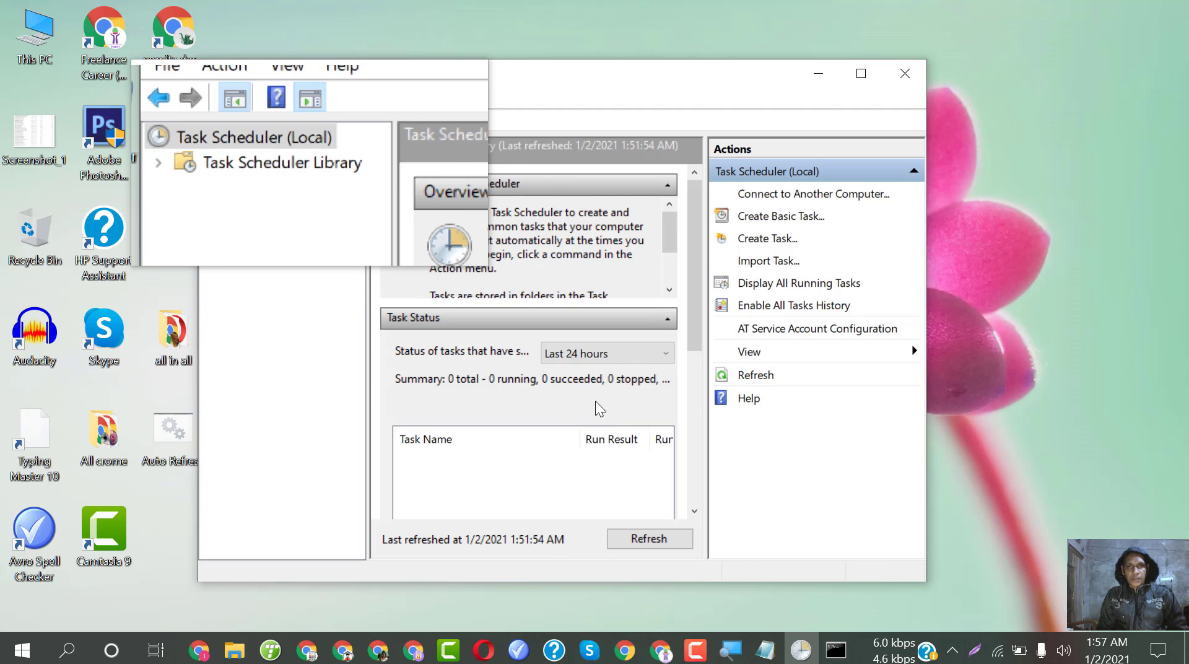
click(285, 163)
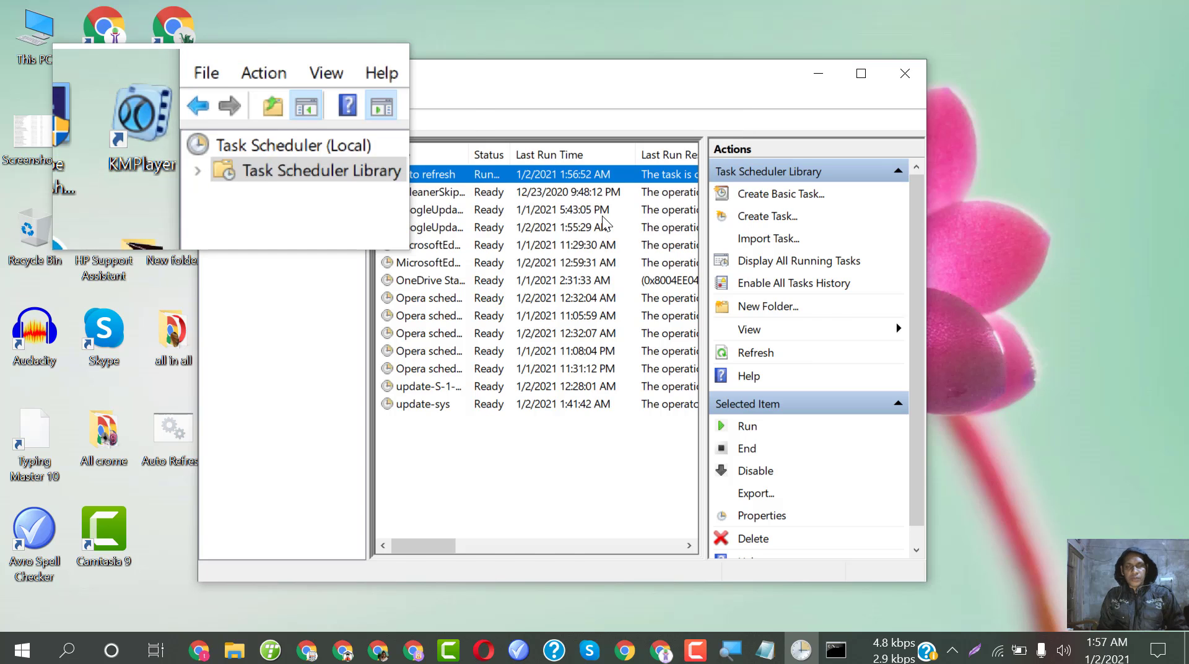
key(Up)
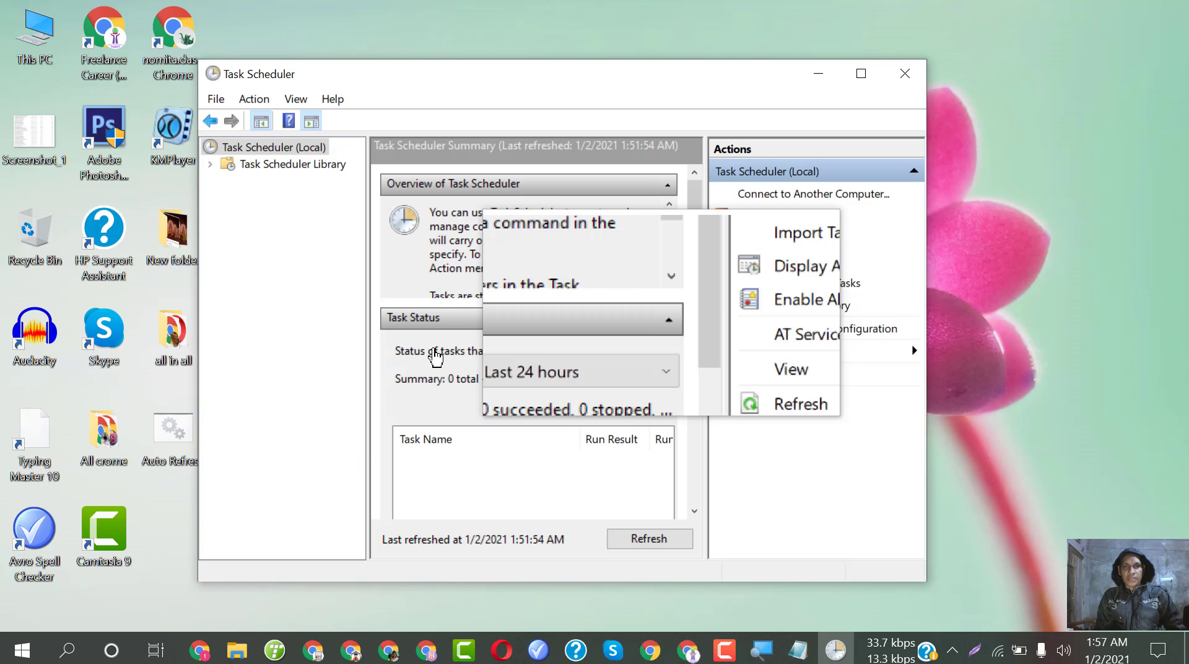
click(433, 322)
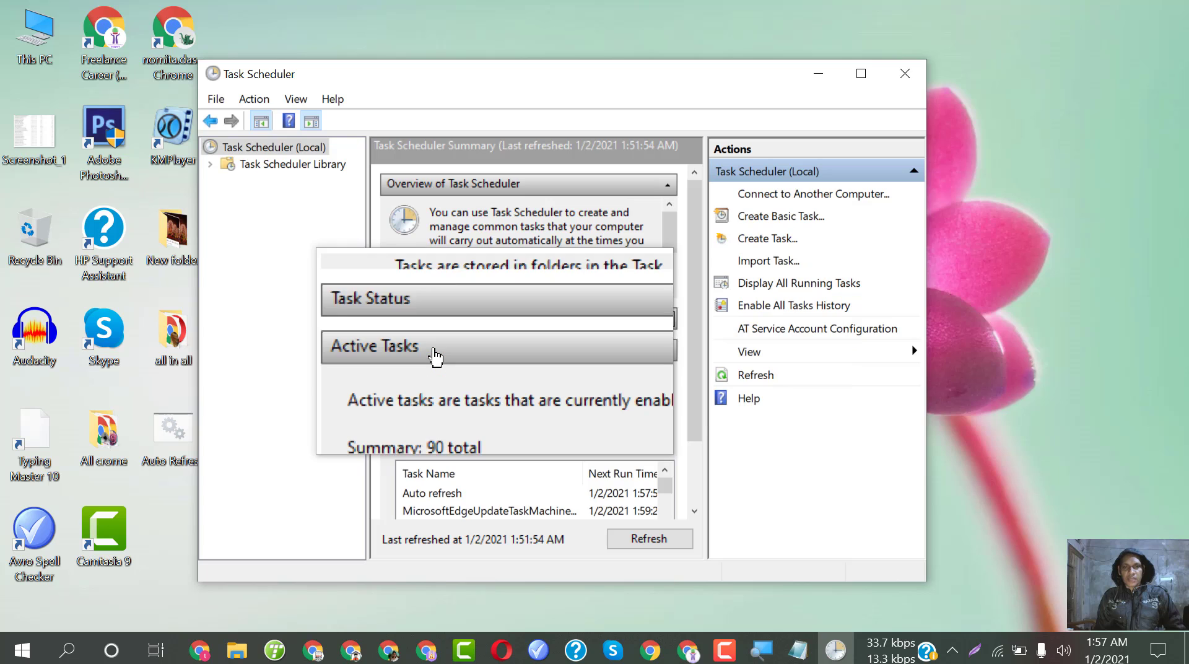
click(475, 353)
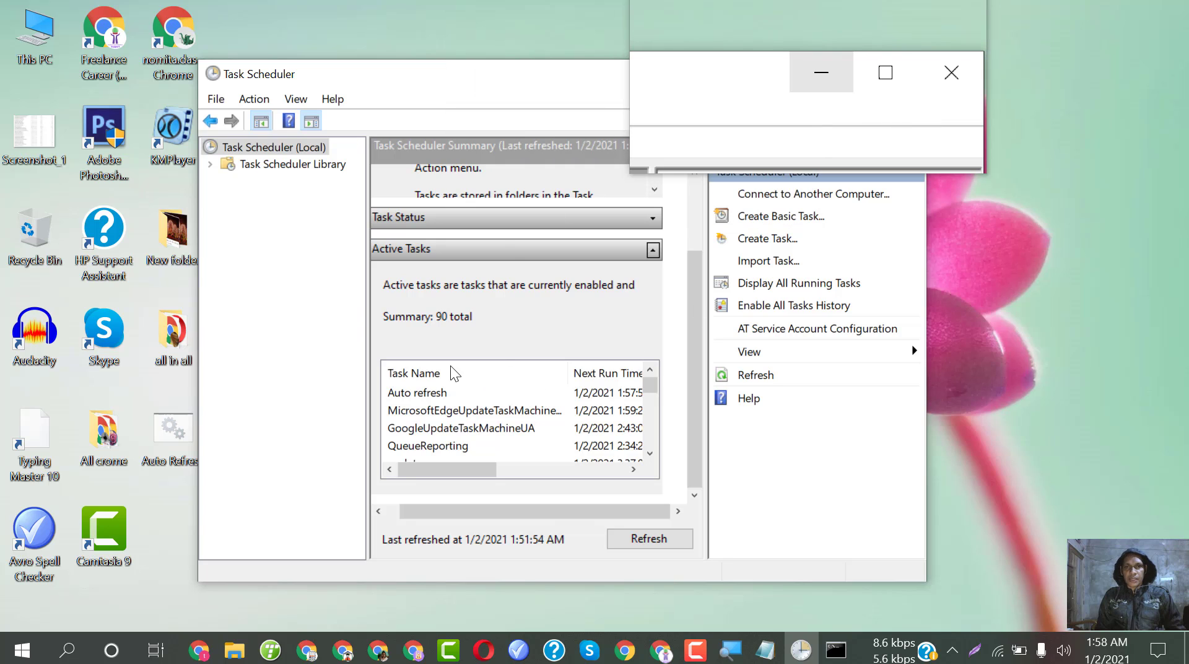
key(super+d)
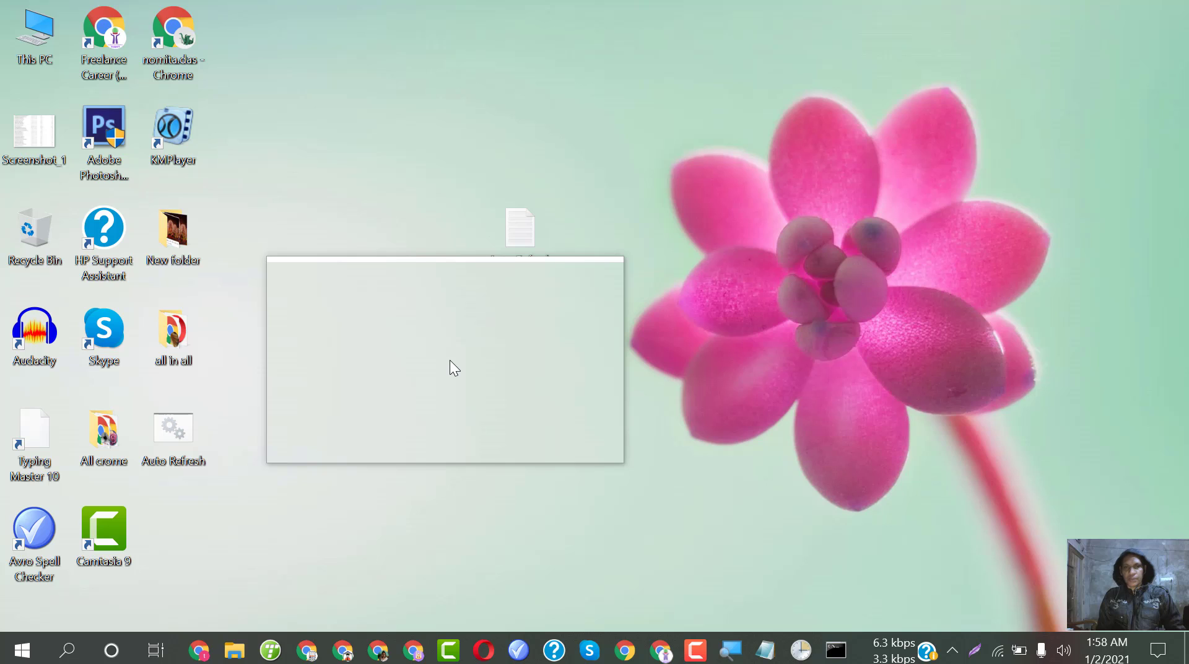